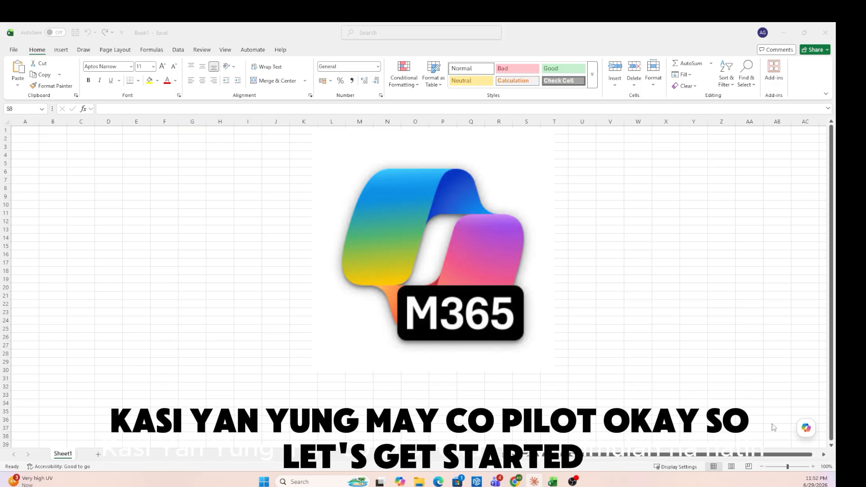
Step: Open Copilot in the blank workbook and begin a prompt asking to generate a sample sales dataset with 500 rows
mouse_move(807, 428)
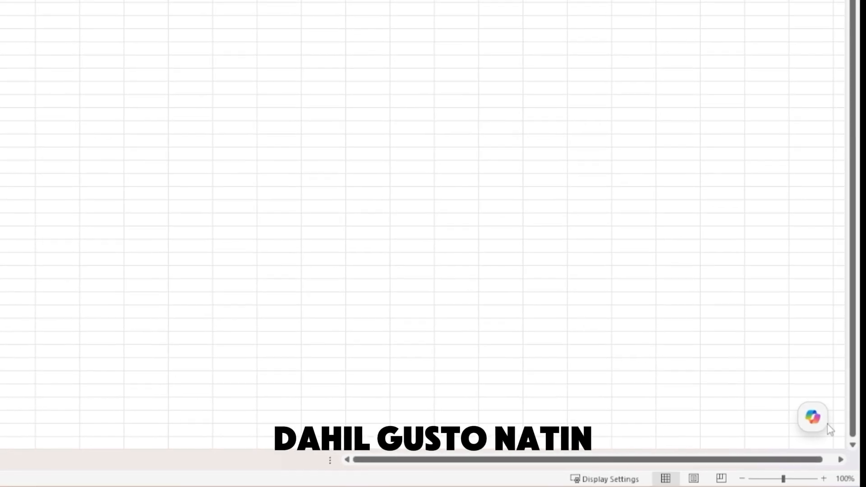
click(813, 416)
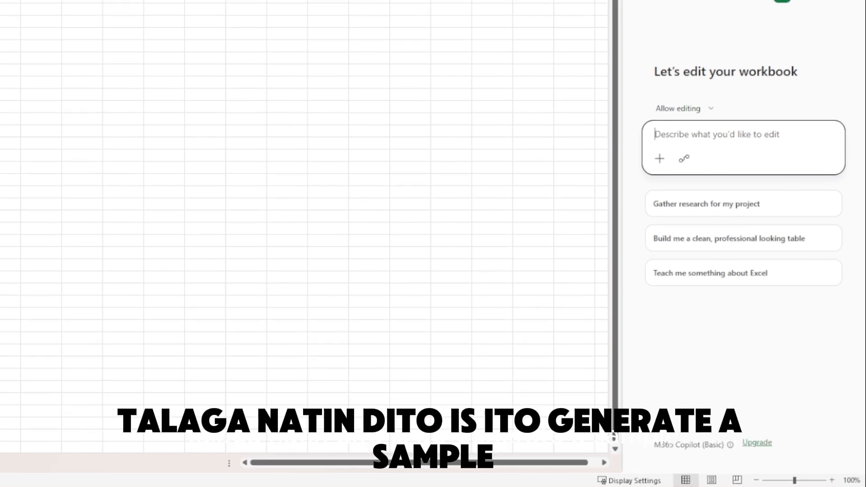
click(694, 129)
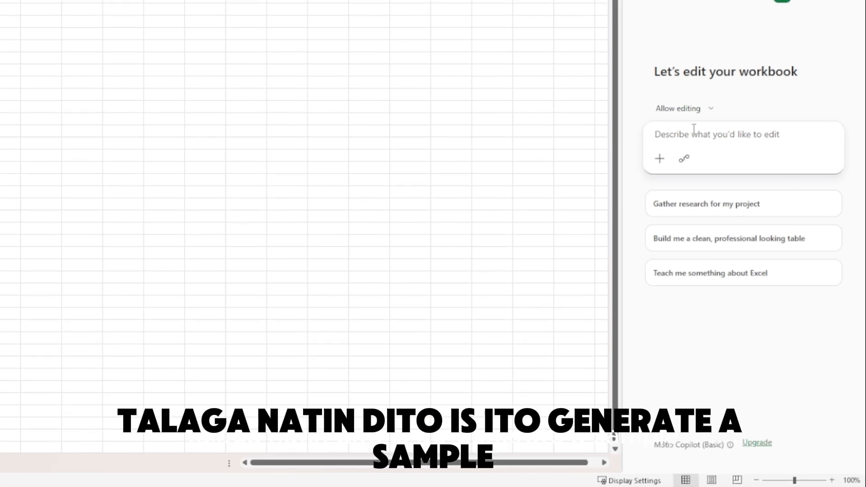
text(Generate a da)
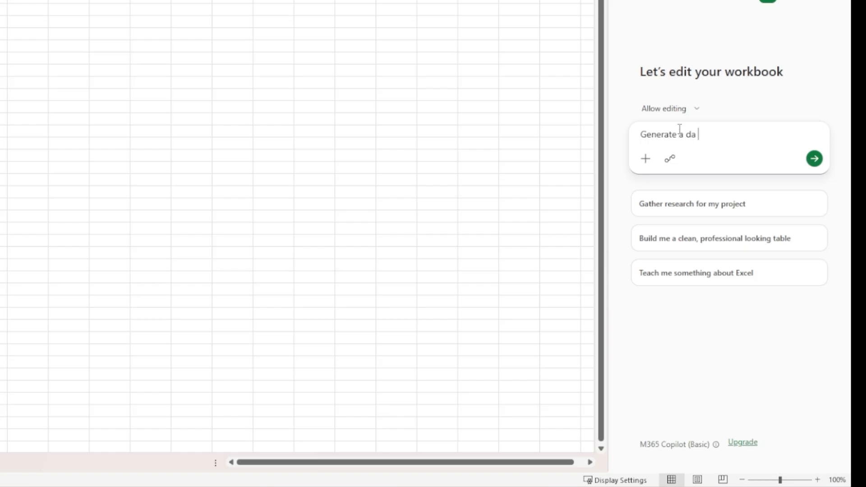
text(sam)
key(BackSpace)
key(BackSpace)
key(BackSpace)
key(BackSpace)
key(BackSpace)
key(BackSpace)
text(sample sales d)
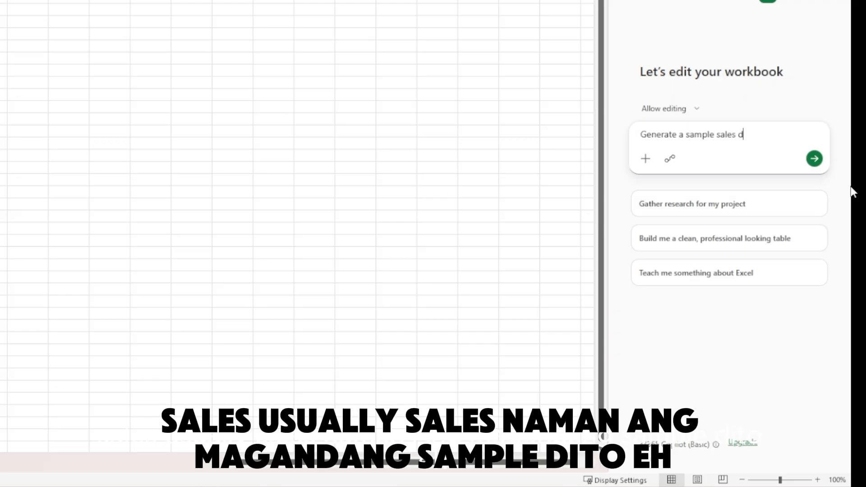
text(ataset with 500 row)
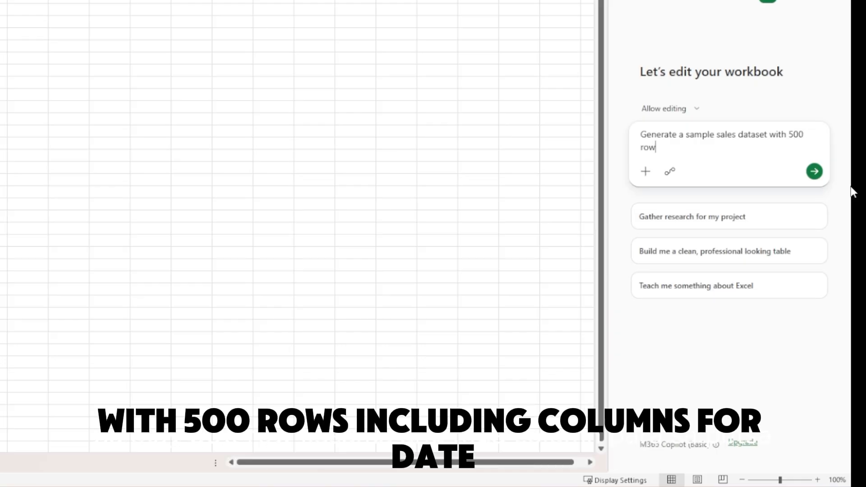
Step: Extend the prompt to request columns for Date, Customer Name, Region, Product Category, and "Sakes Amount"
text(s, including columns for Date, Cusomt)
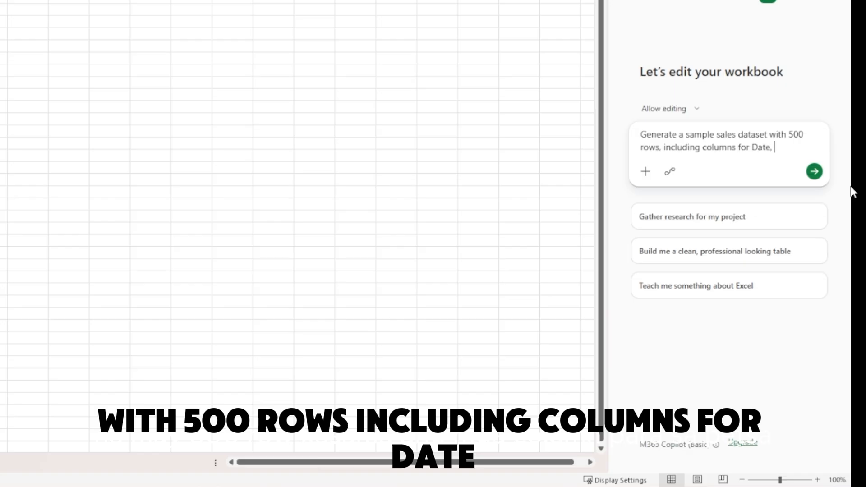
key(BackSpace)
key(BackSpace)
key(BackSpace)
text(tomer)
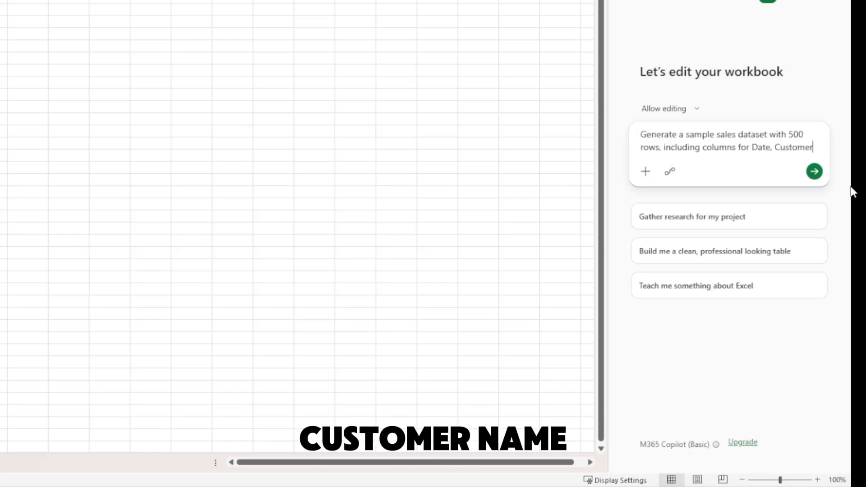
text( Name, Region,)
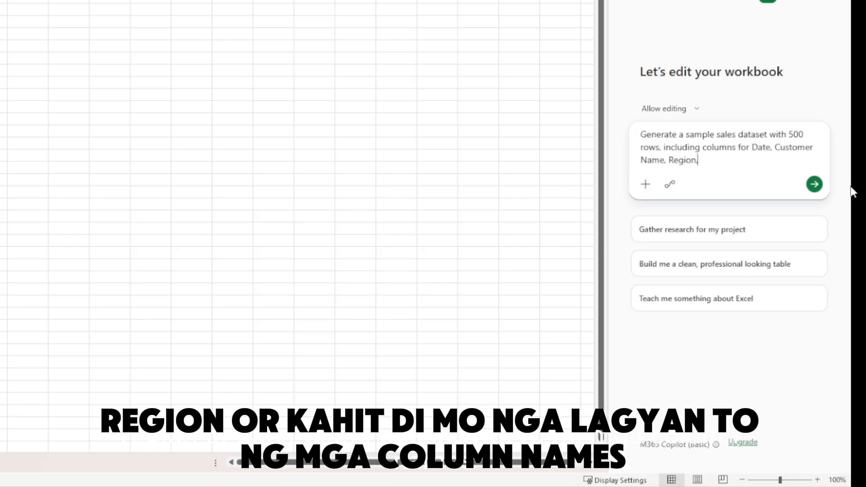
text( Product Category, and Sake)
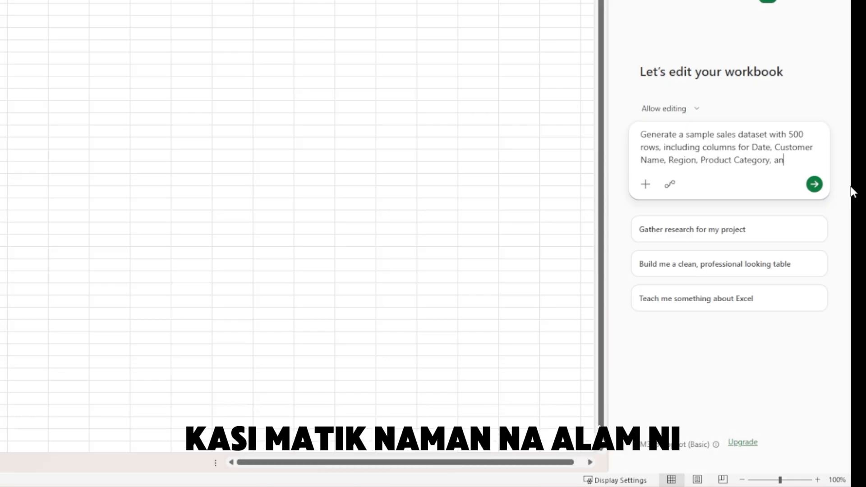
key(BackSpace)
key(BackSpace)
text(kes Amount)
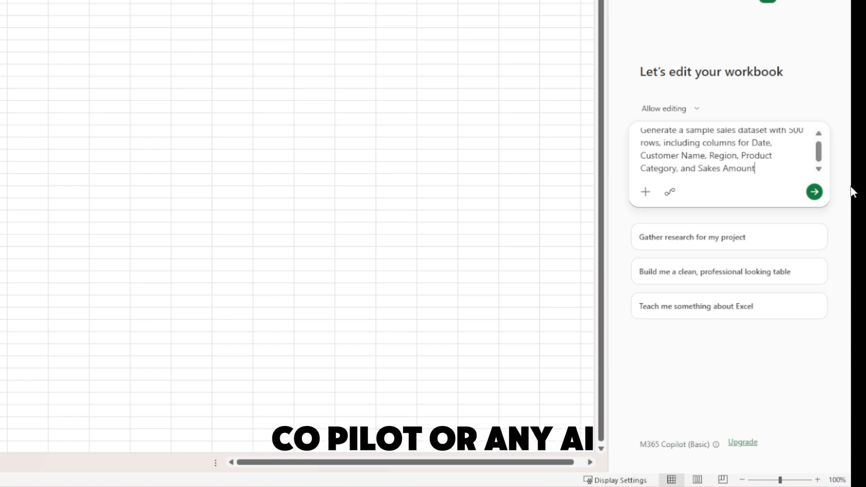
text(.)
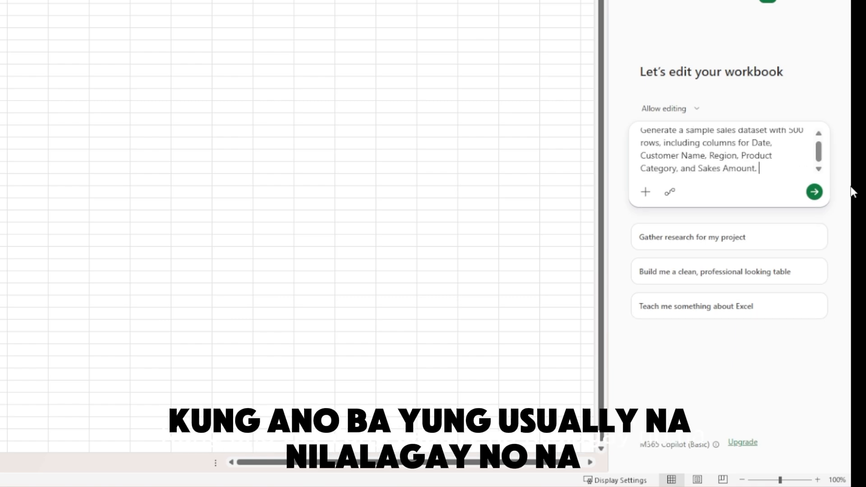
Step: Add to the prompt that the data be realistic but slightly messy, including a few blank cells and mixed date formats
text( Make the dat)
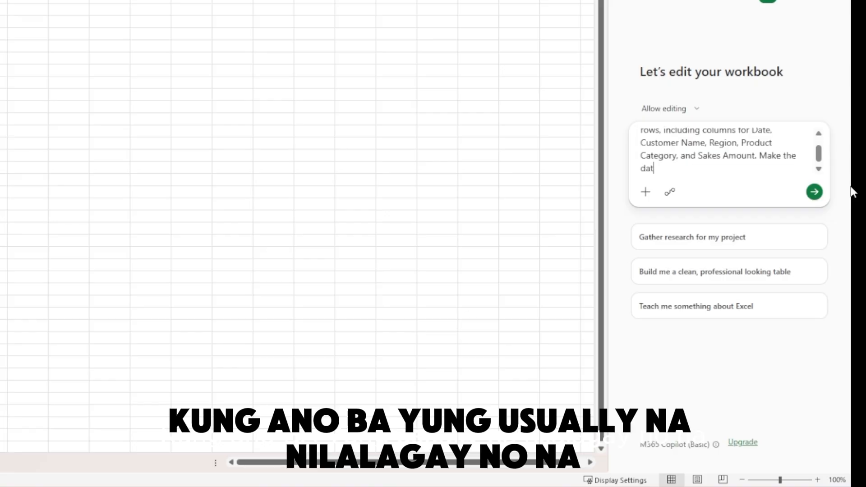
text(a realisti)
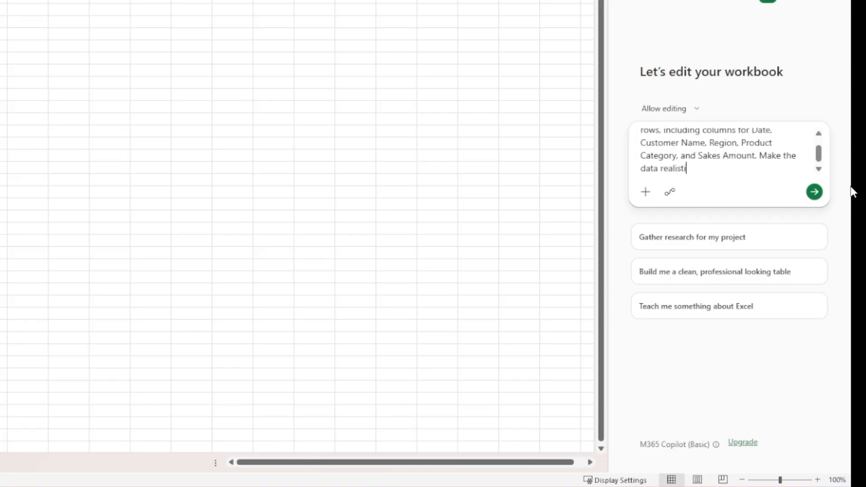
text(c but slightly messy-)
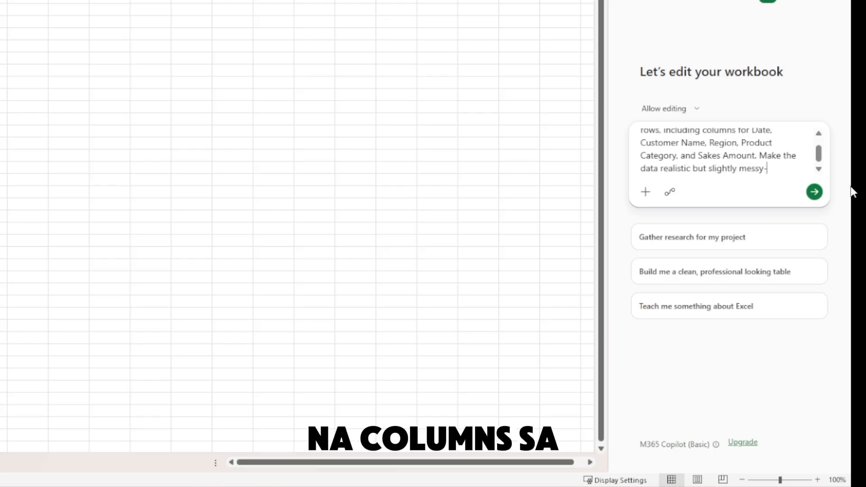
text( include )
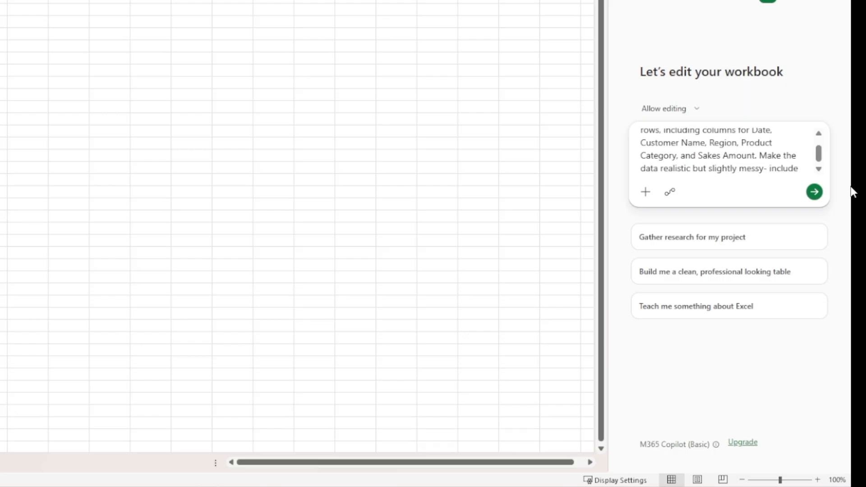
text(a few b)
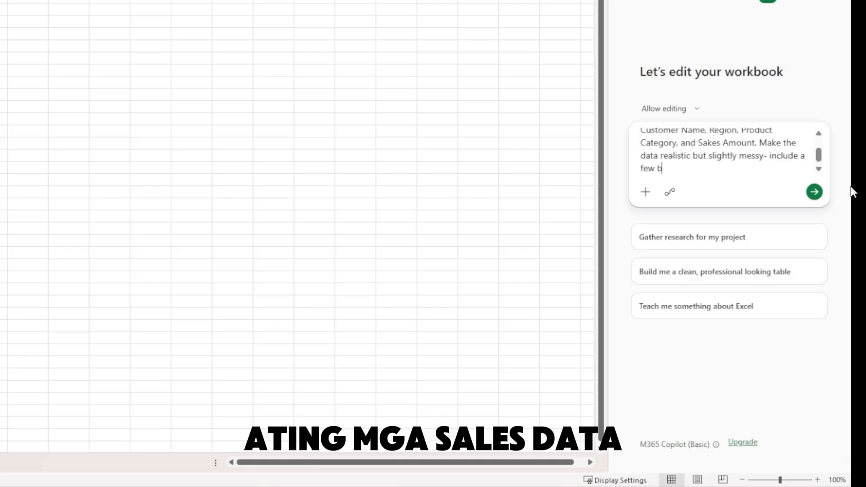
text(lank cells, mi)
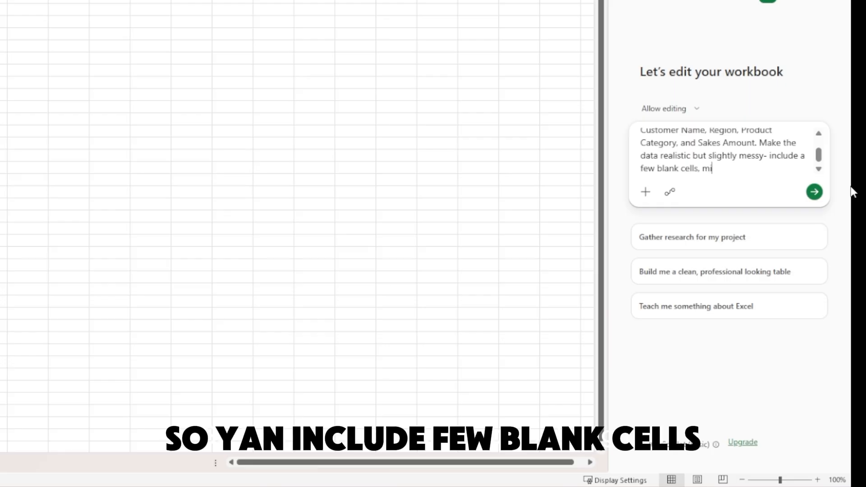
text(xed da)
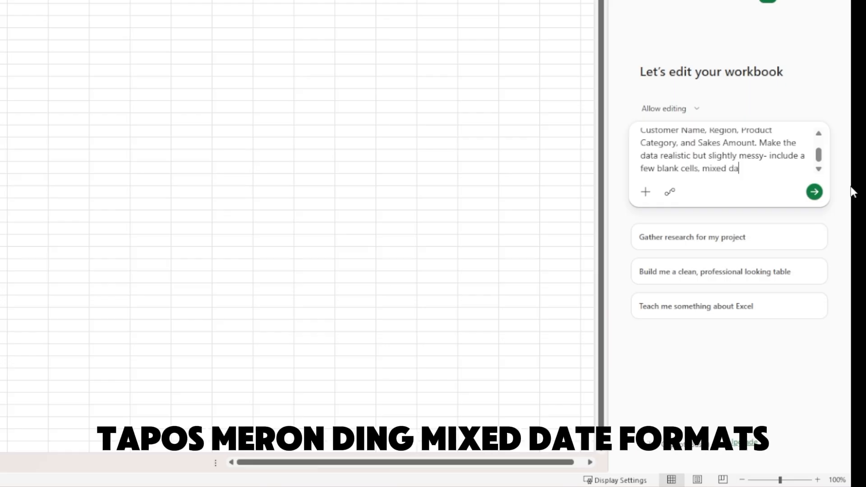
text(te formats and)
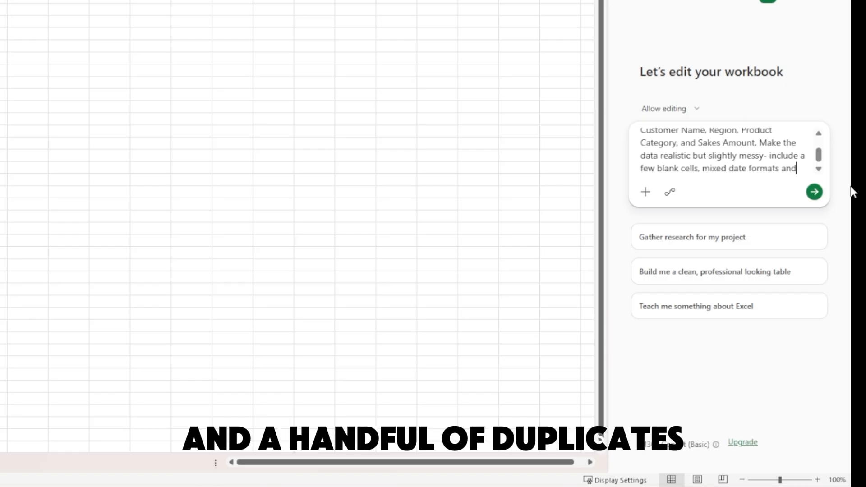
Step: Finish the prompt with a handful of duplicate rows, so it's good for data cleaning practice, and submit it
text( a handfu)
key(BackSpace)
key(BackSpace)
key(BackSpace)
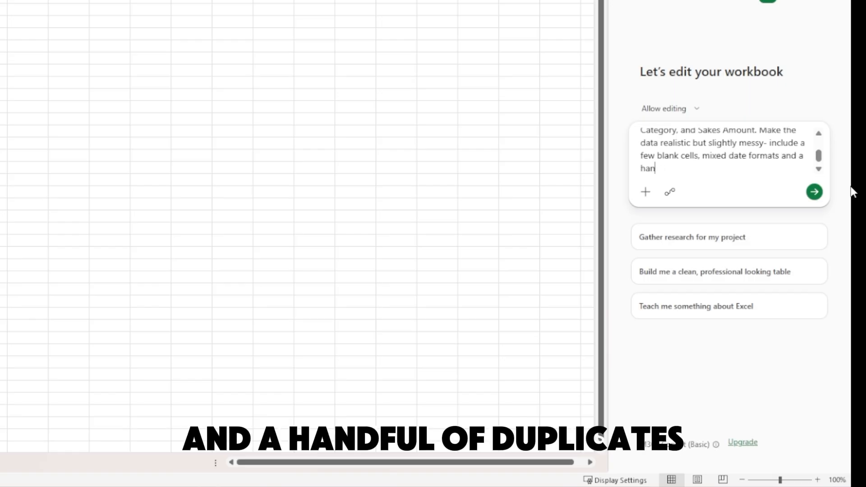
text(dful of duplic)
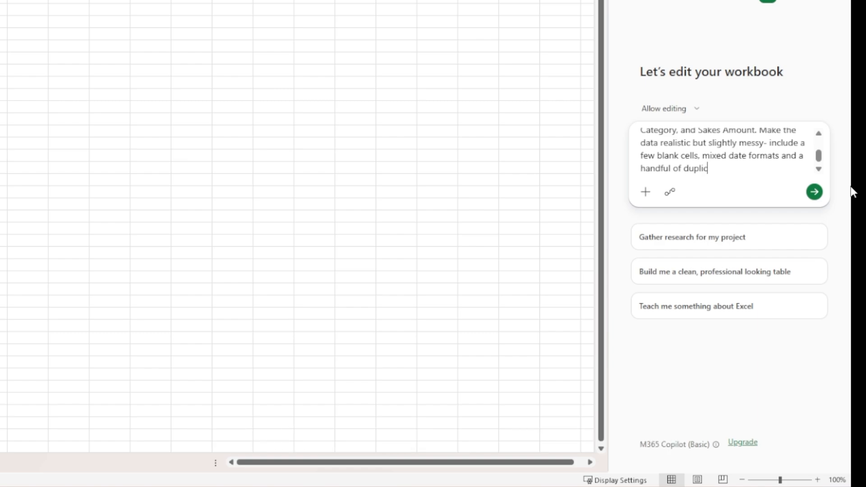
text(ate rows, so it's good for data cle)
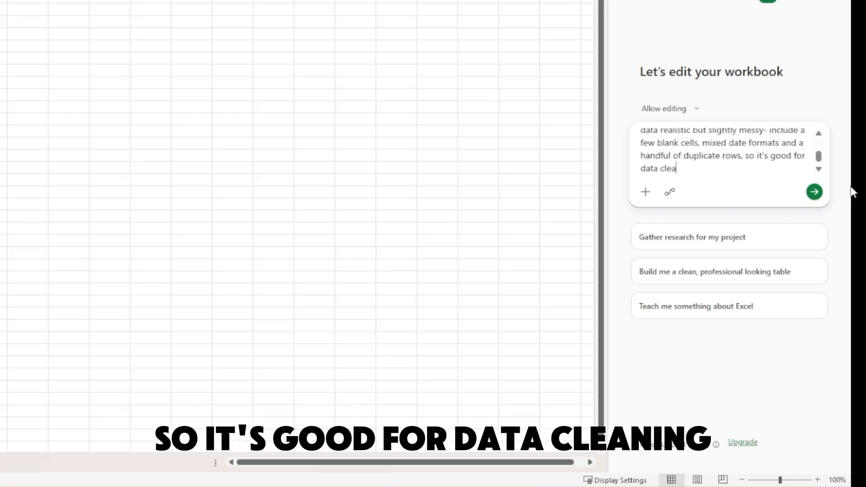
text(aning practice.)
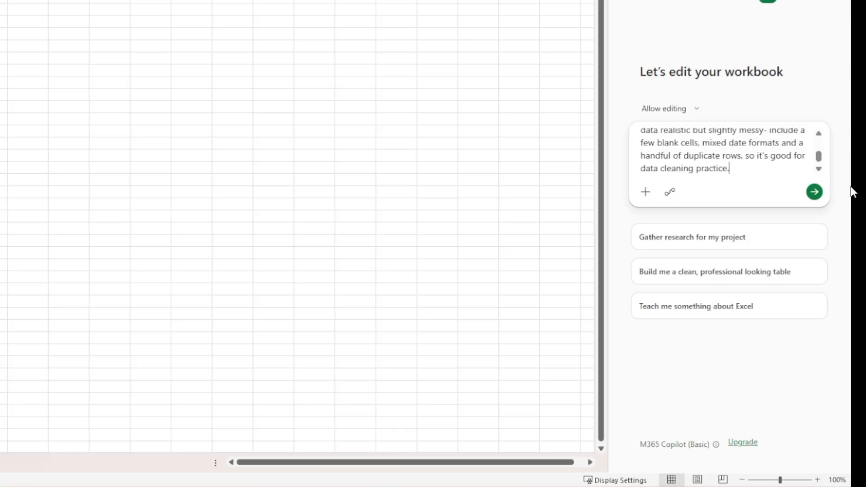
key(Return)
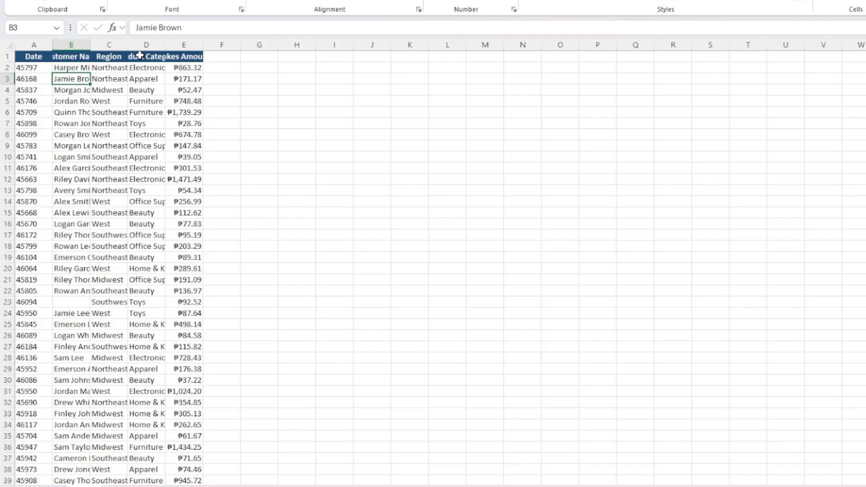
key(ctrl+t)
key(Return)
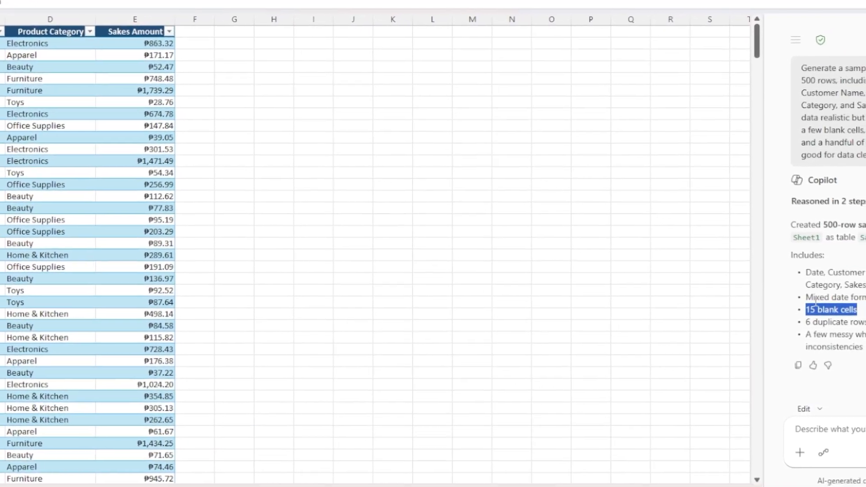
Step: Review the column names in Copilot's summary and inspect the Date column's filter values down to the end of the list
drag(757, 268, 851, 280)
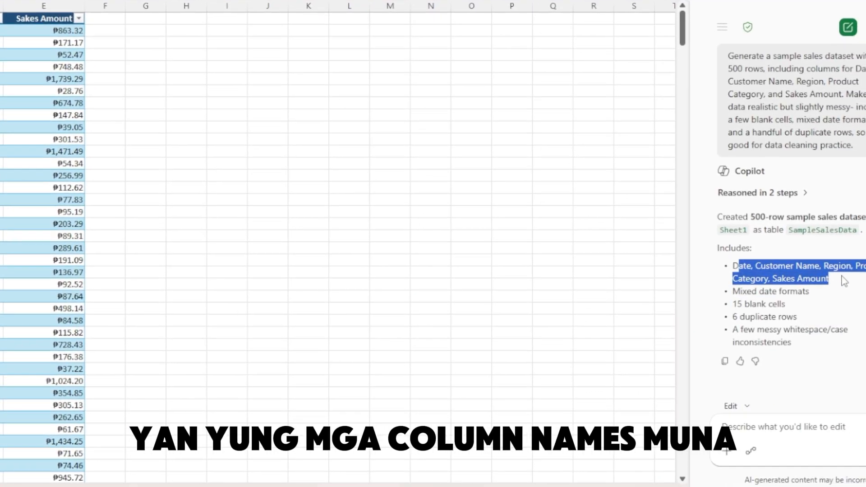
click(835, 286)
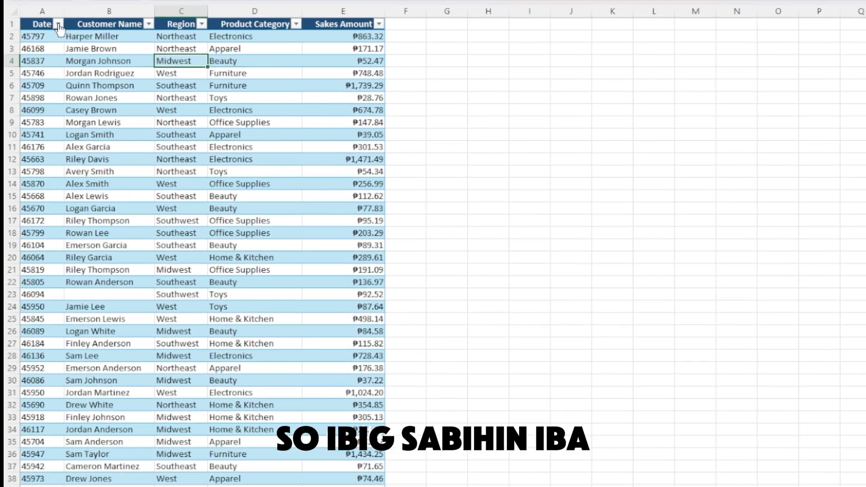
click(58, 25)
scroll(193, 282, down, 10)
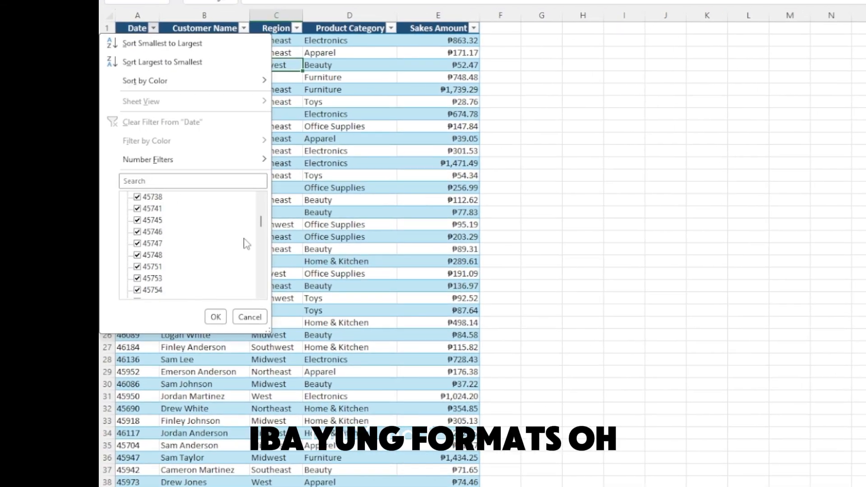
drag(262, 219, 260, 298)
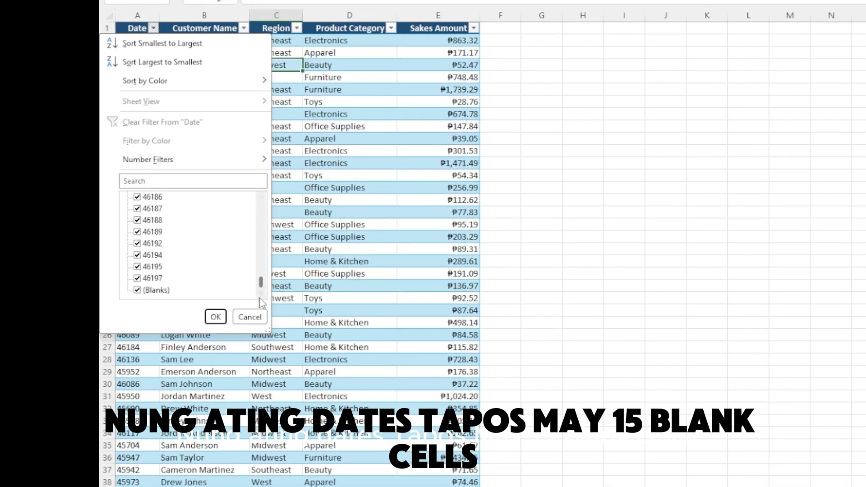
click(399, 142)
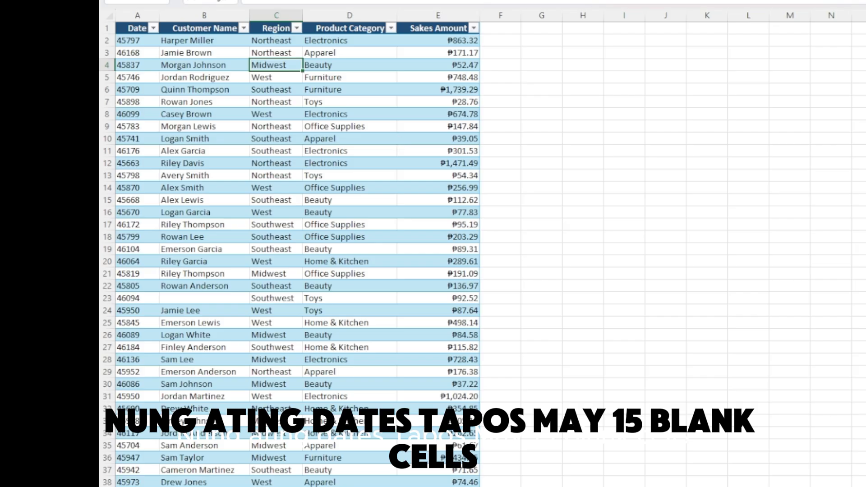
Step: Filter the Customer Name column to show only the blank entries
click(243, 28)
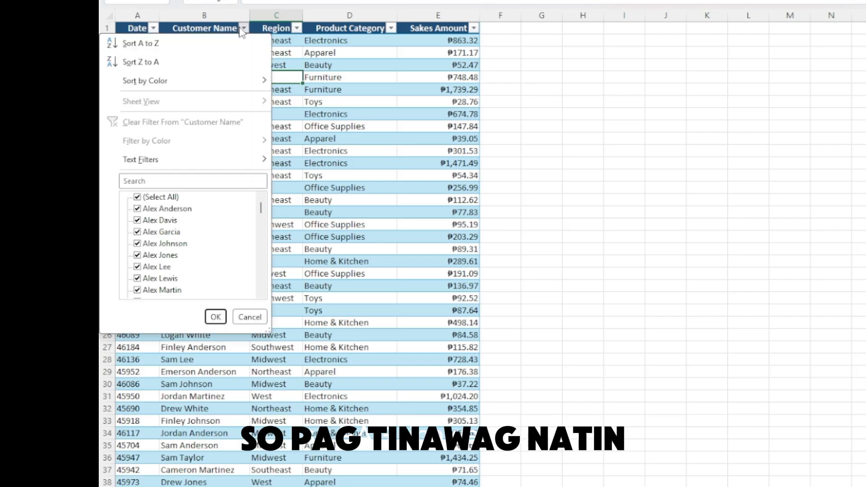
click(151, 203)
scroll(181, 253, down, 10)
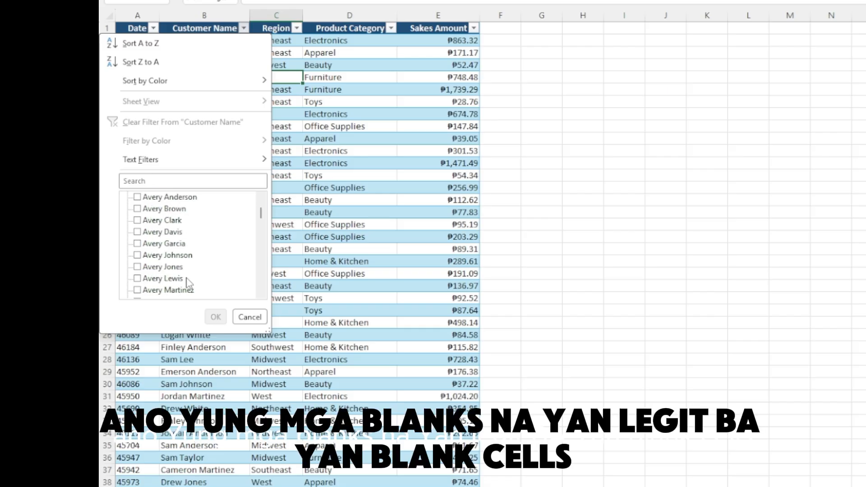
drag(264, 222, 262, 284)
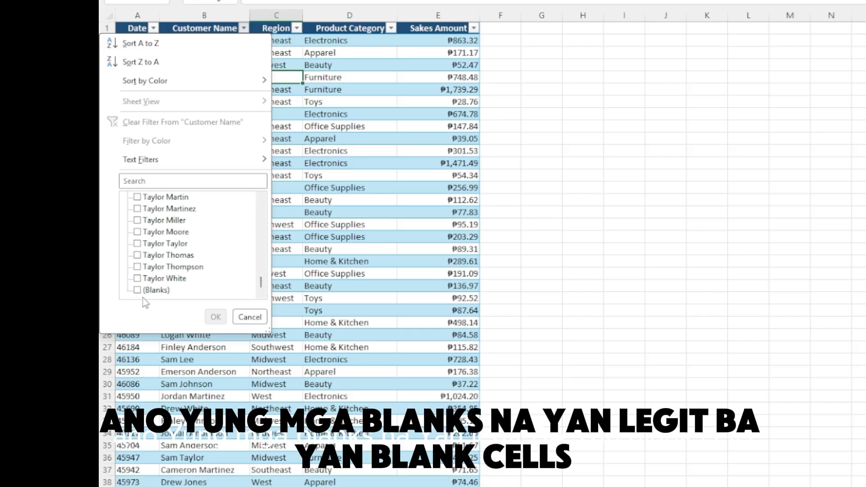
click(138, 291)
click(215, 318)
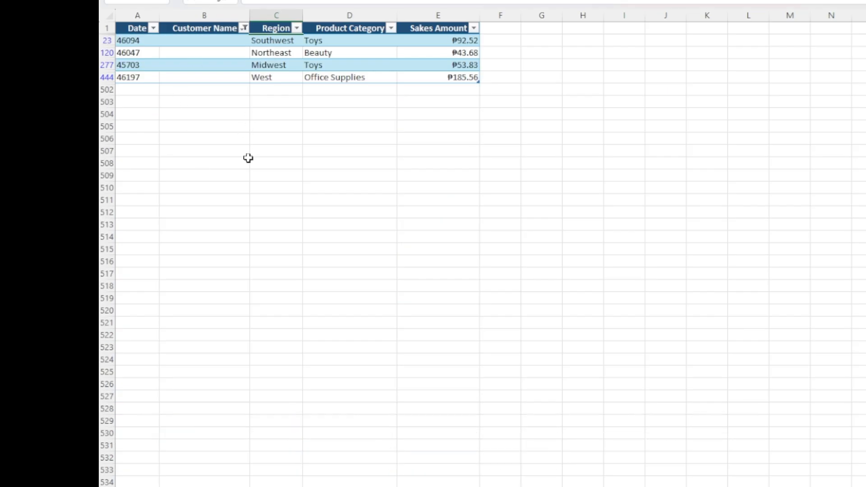
Step: Select the blank Customer Name cells, and reset that column's filter to show all entries again
drag(199, 40, 201, 78)
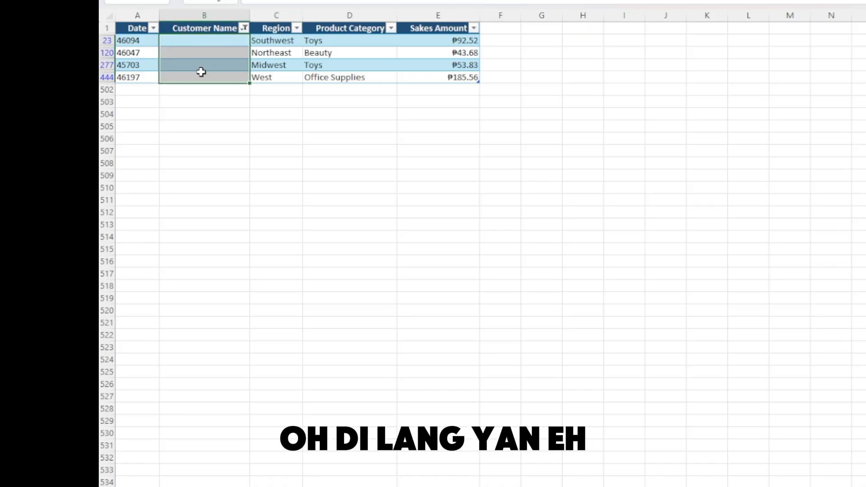
click(244, 28)
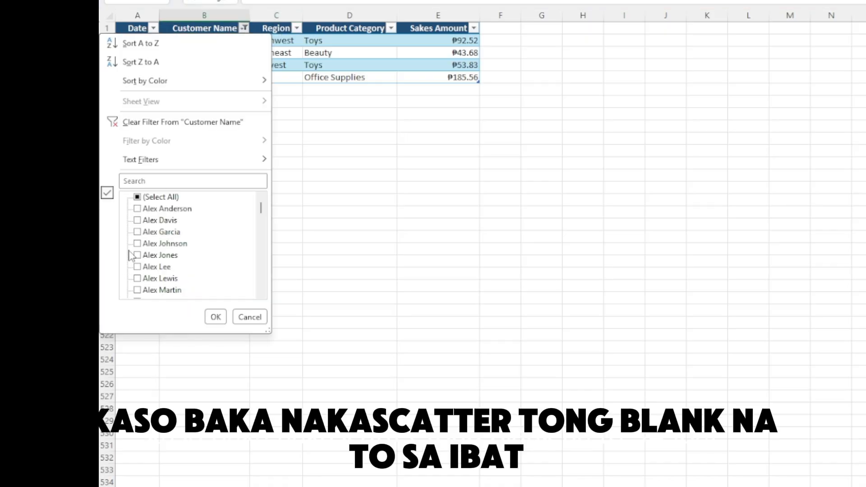
click(137, 197)
click(215, 318)
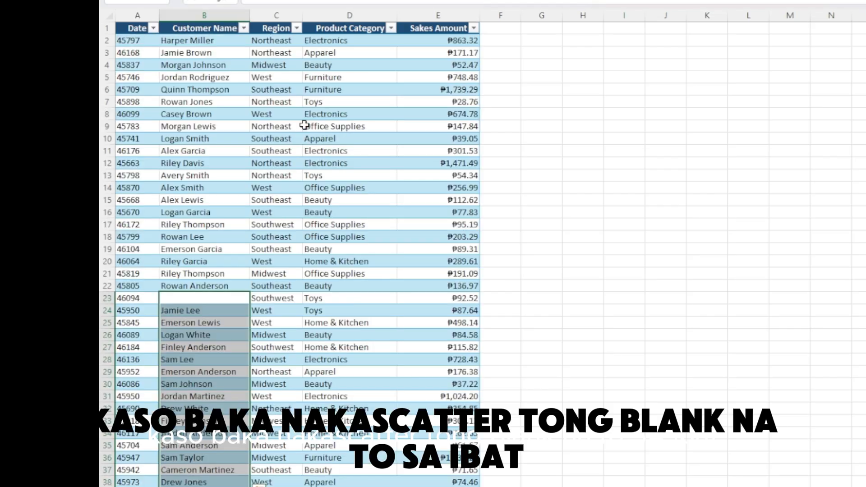
click(276, 114)
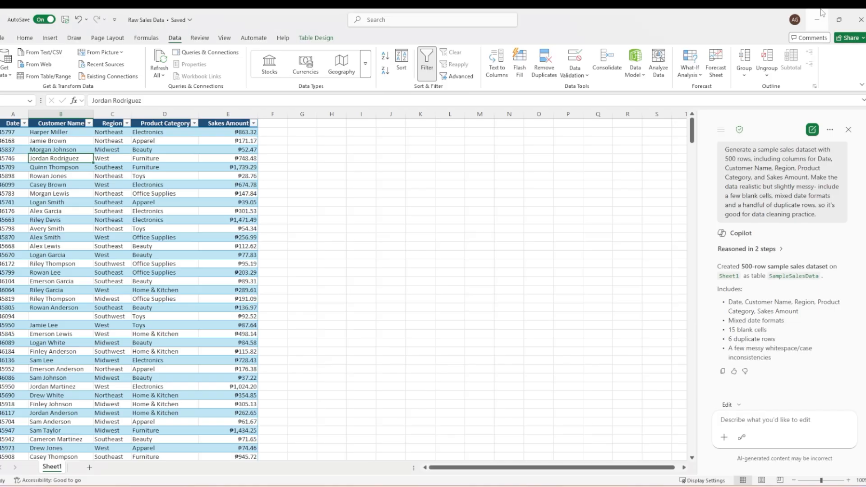
Step: View Copilot's mode options for editing, planning and chat only, leaving the mode on Allow editing
click(361, 184)
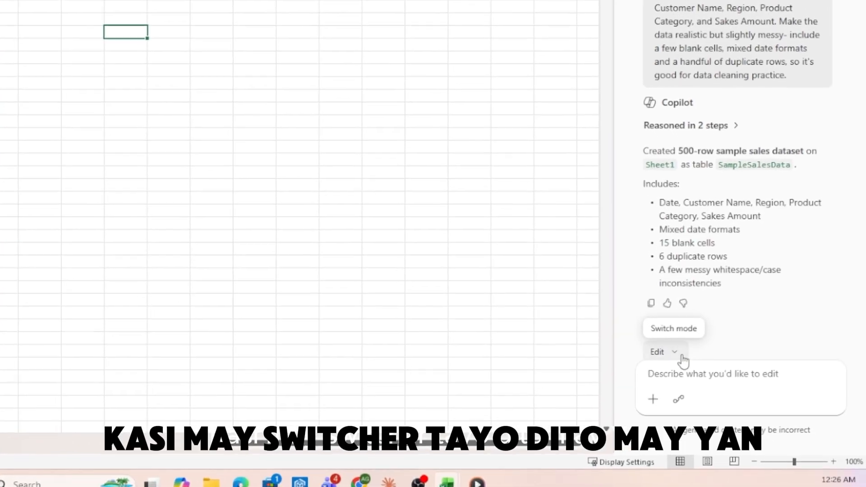
click(695, 367)
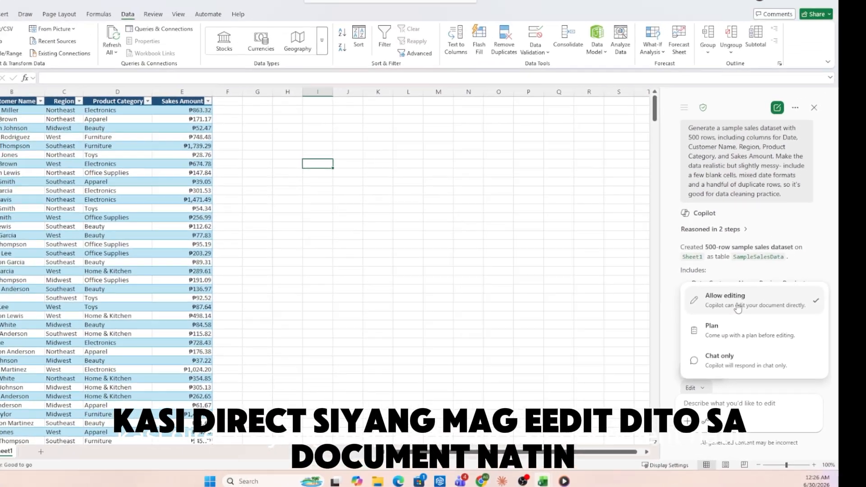
click(725, 270)
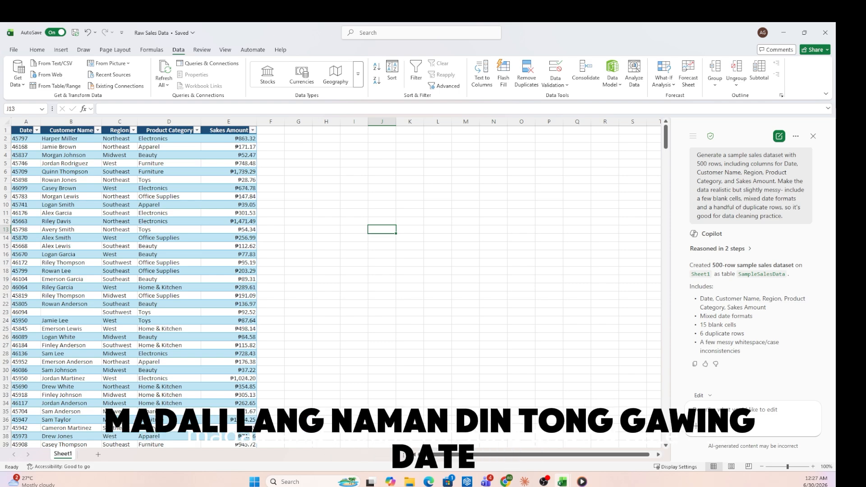
Step: Select the entire Date column and check its number format setting without changing it
click(25, 121)
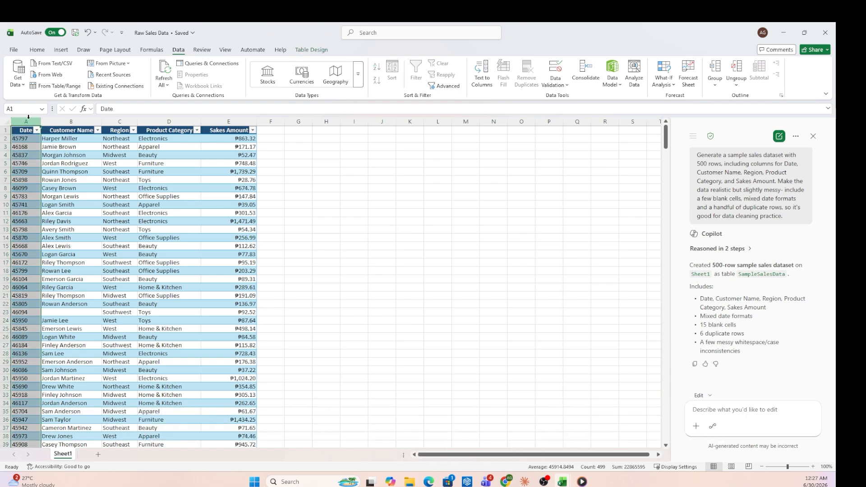
click(37, 50)
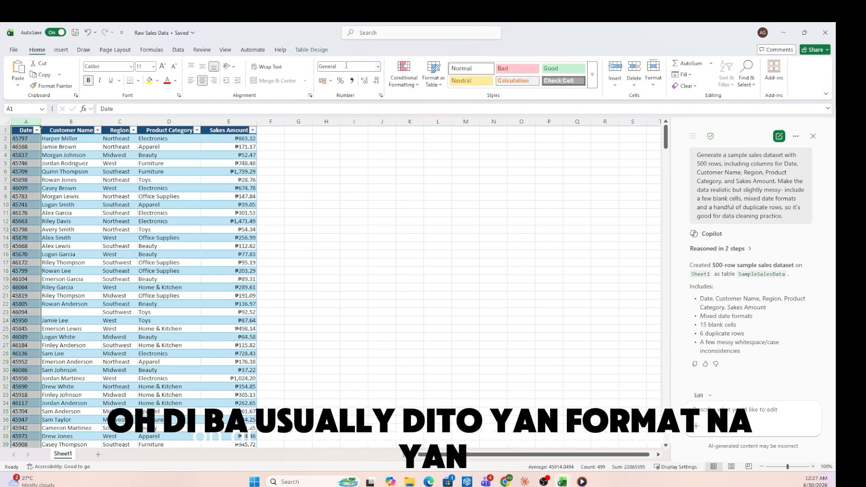
click(378, 68)
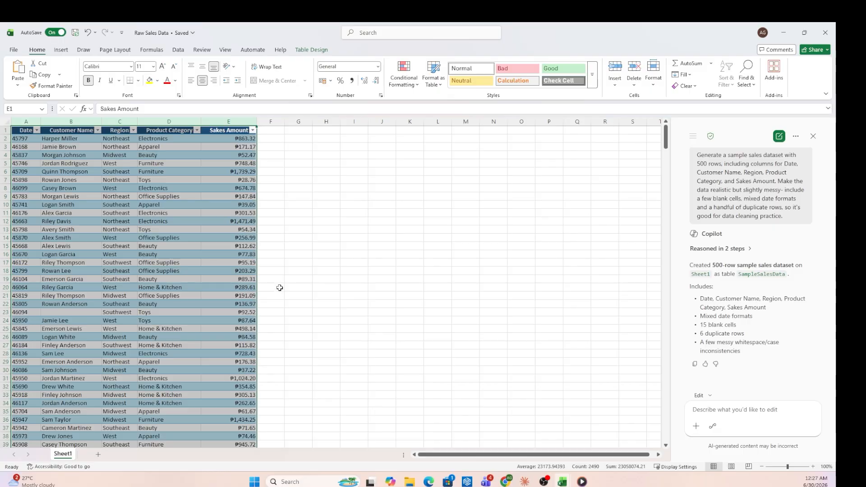
click(324, 239)
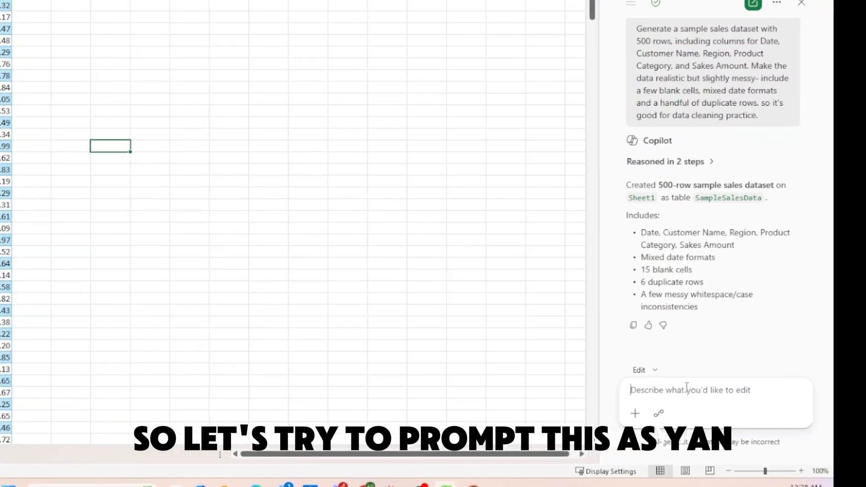
Step: Start a Copilot prompt with "Clean this sales data. Standardize all dates to MM/DD/YYYY format"
text(Clean)
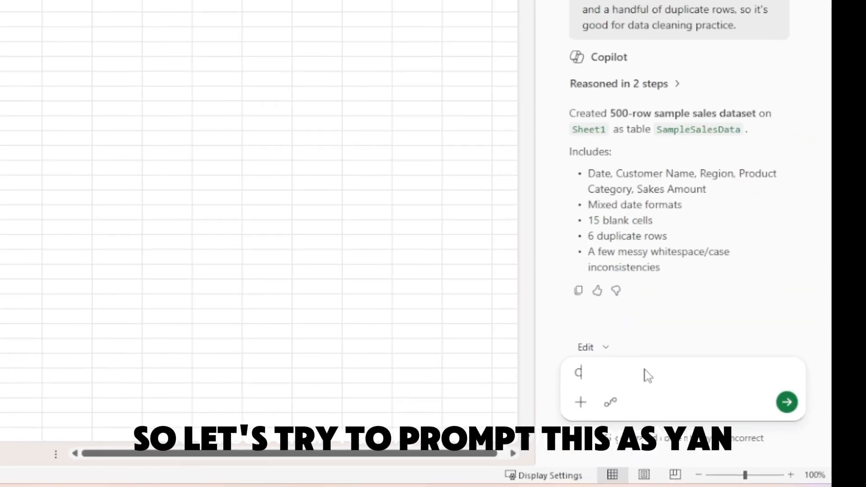
text( this sales da)
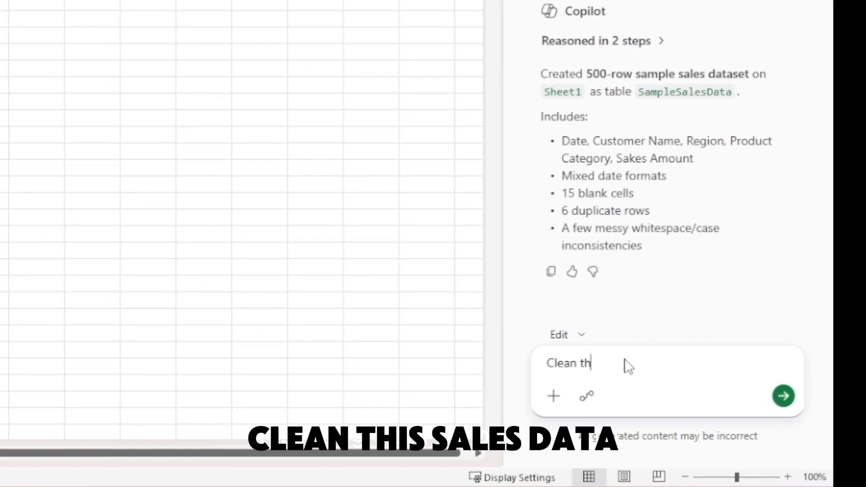
text(ta. Standa)
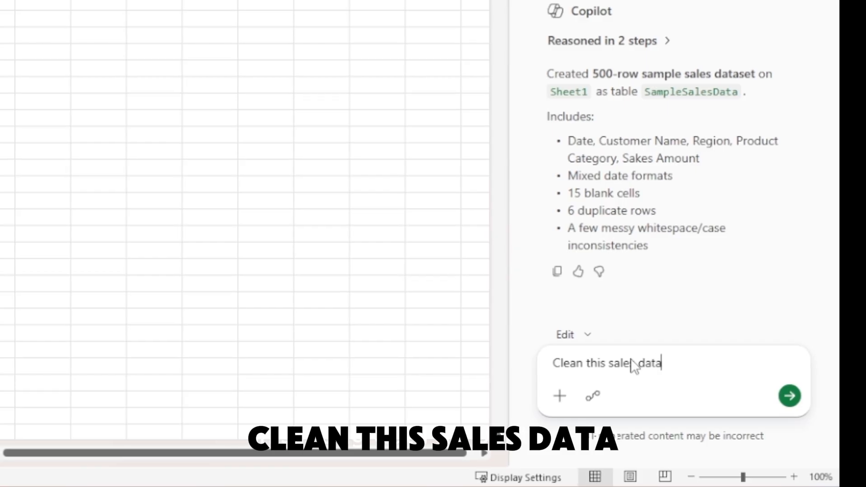
text(rdize)
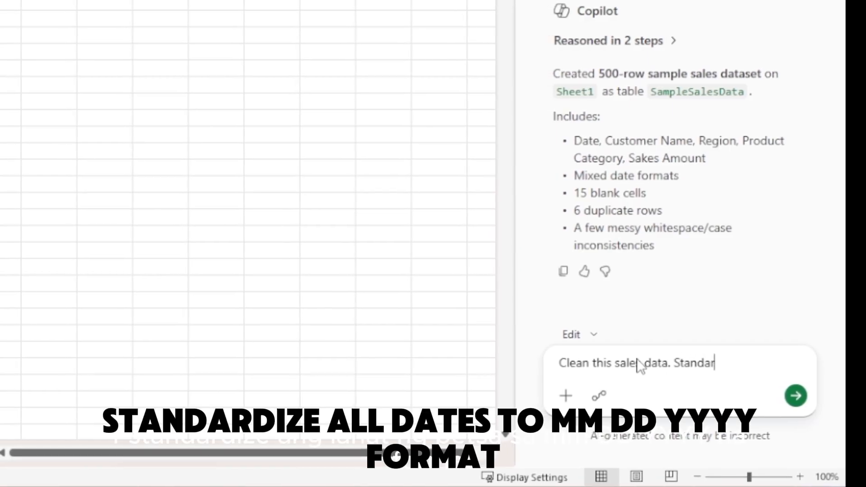
text( all date)
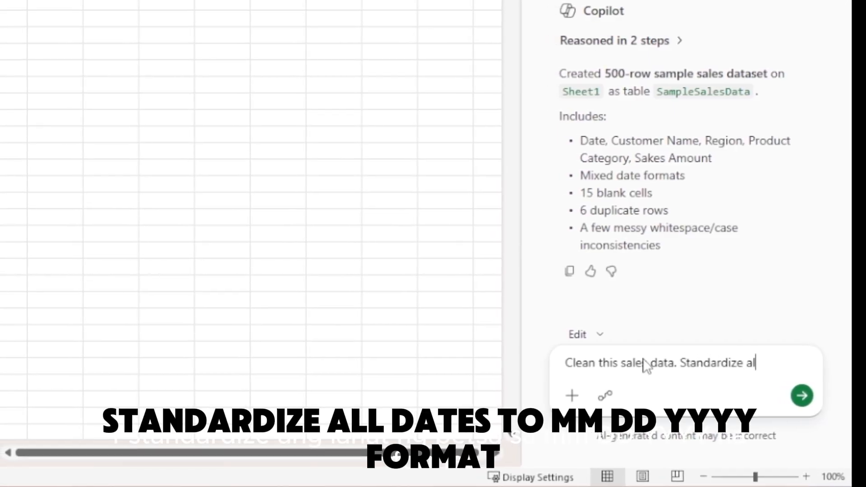
text(s to MM/)
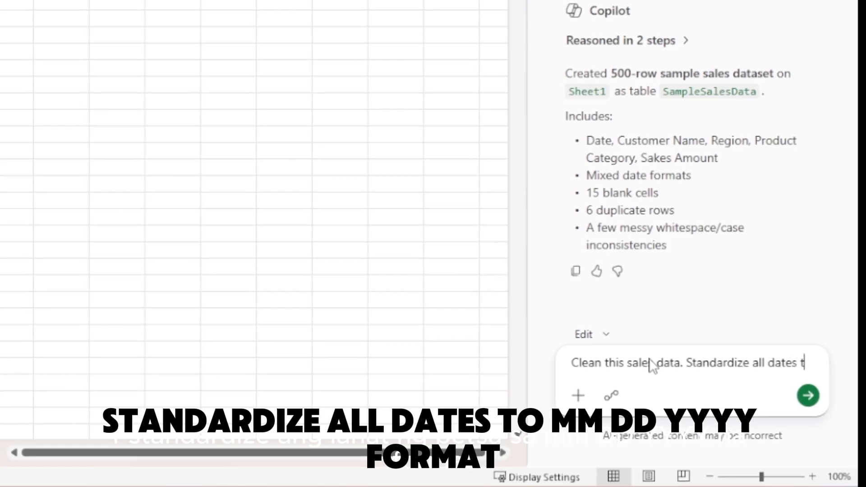
text(DD/YYY)
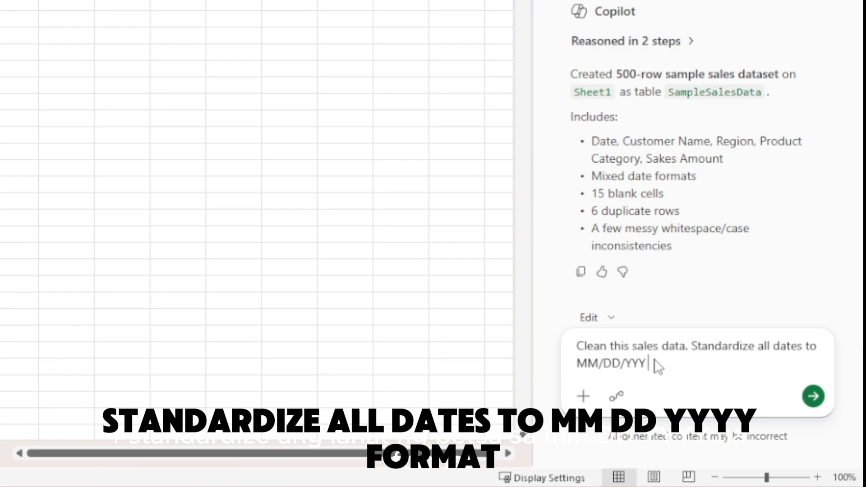
text(Y format)
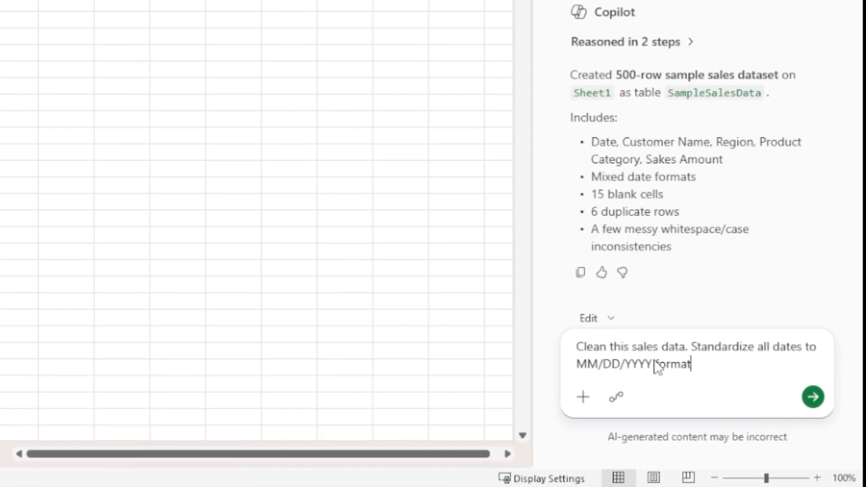
Step: Extend the prompt with ", remove any completely blank rows, remove duplicate entries," and begin the flagging instruction
text(, remove any)
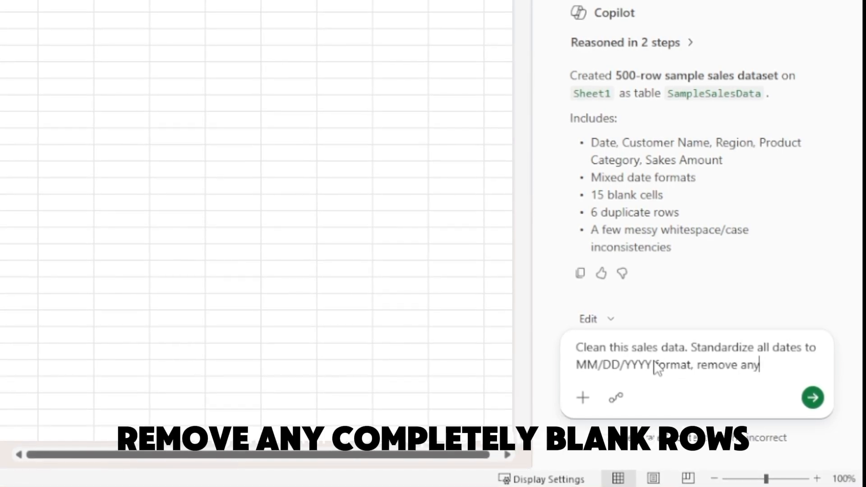
text( complete)
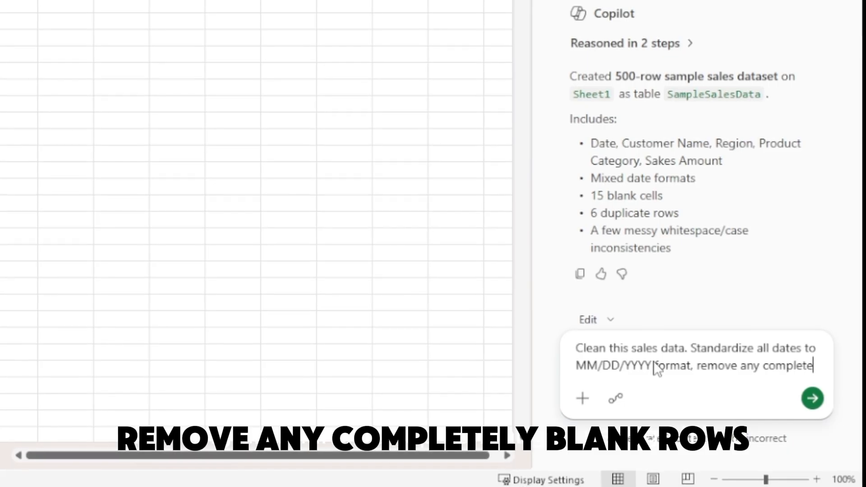
text(ly blank rows, remov)
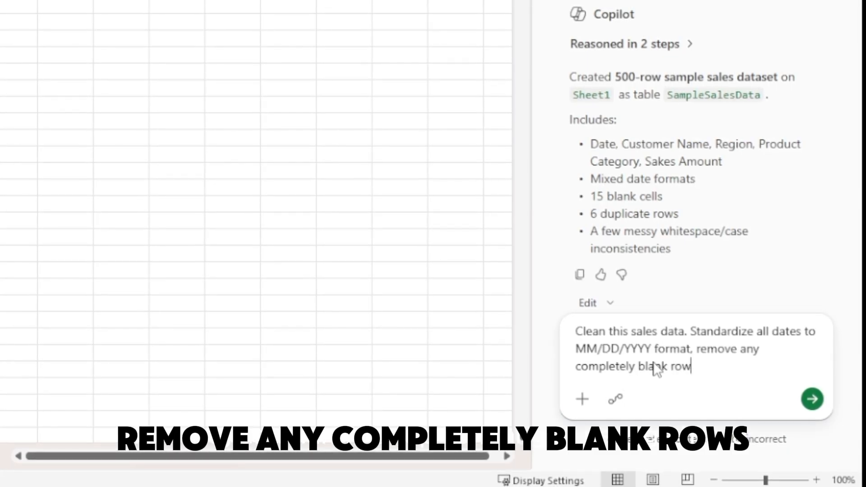
text(e duplicate e)
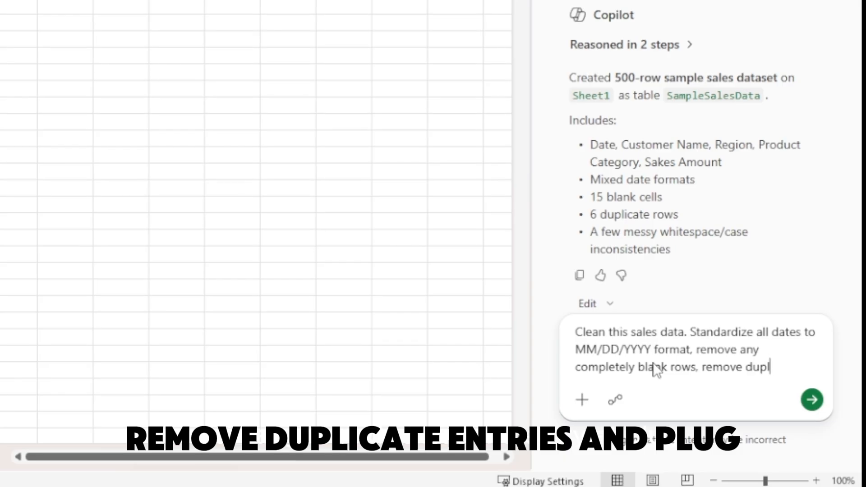
text(ntries, and fla)
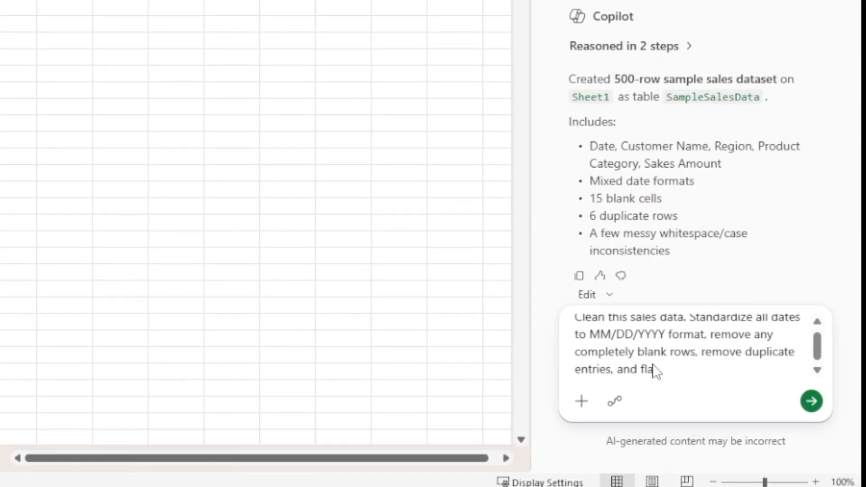
Step: Complete the prompt's last instruction: flag any rows where the Sales Amount is missing or zero
text(g any )
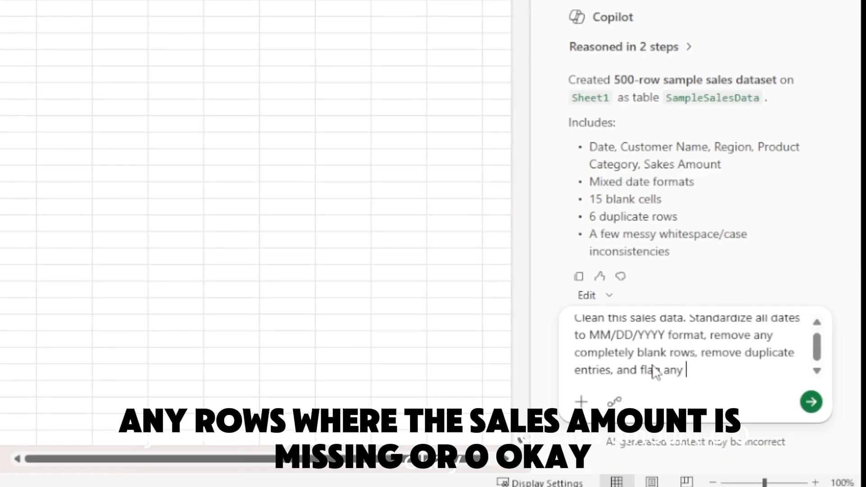
text(rows where )
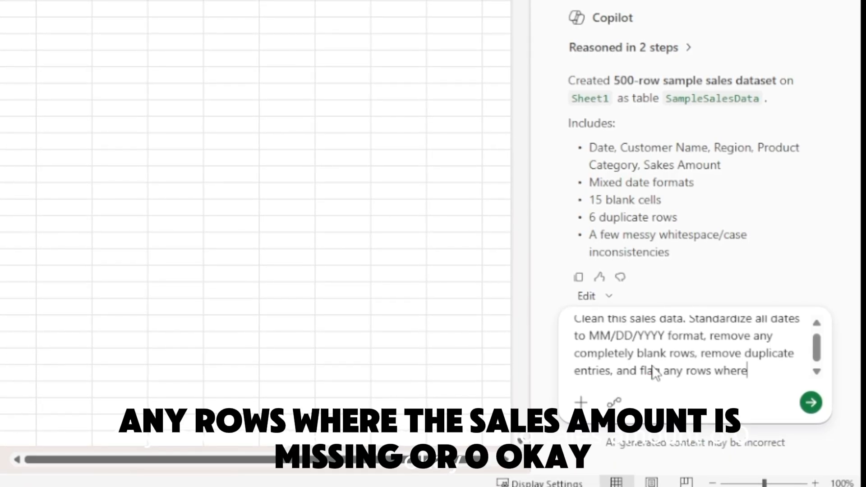
text(the Sal)
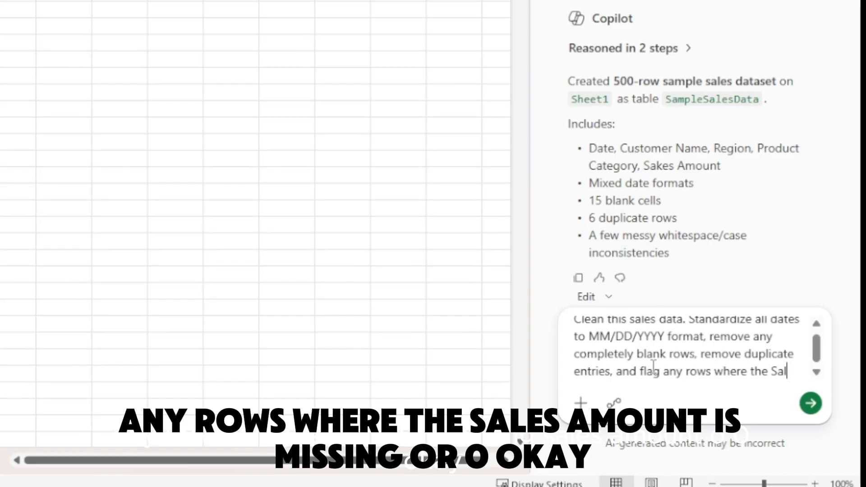
text(es Amount is m)
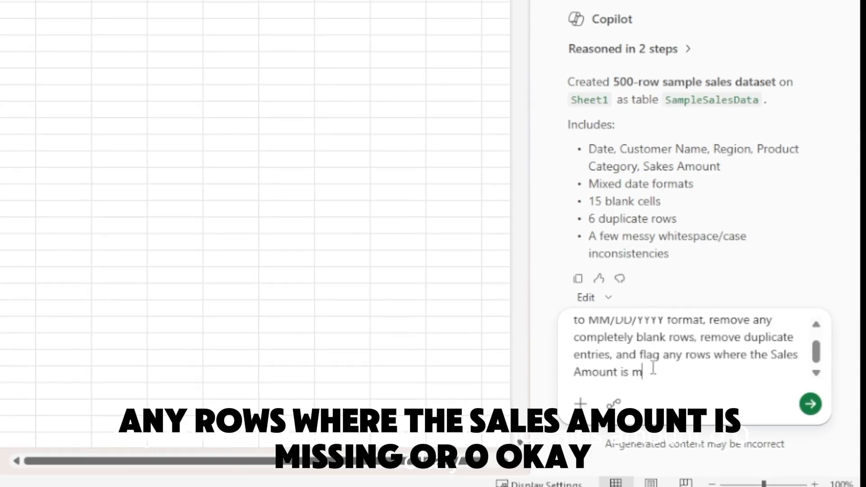
text(issing or zero.)
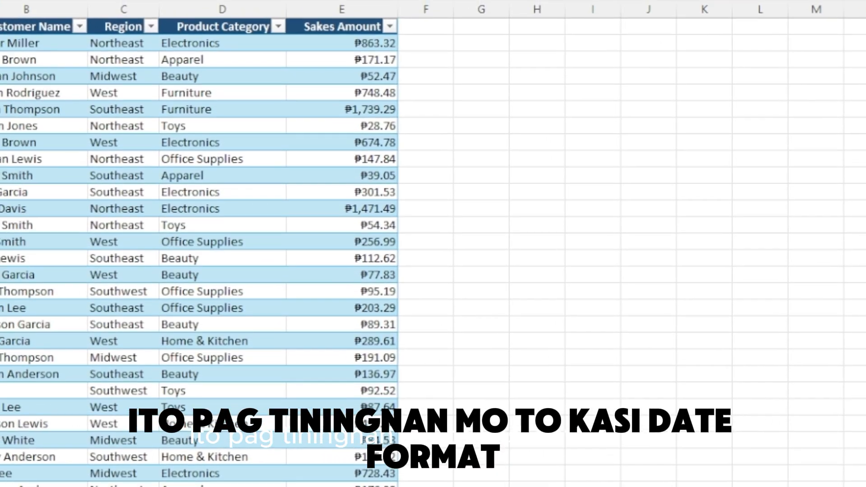
Step: Preview the available number formats for the Date values from A2 down without applying one
drag(49, 78, 99, 486)
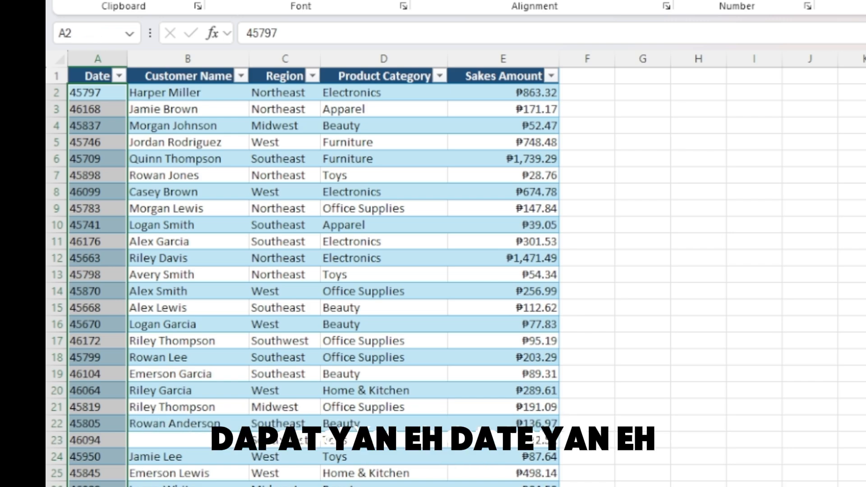
click(803, 1)
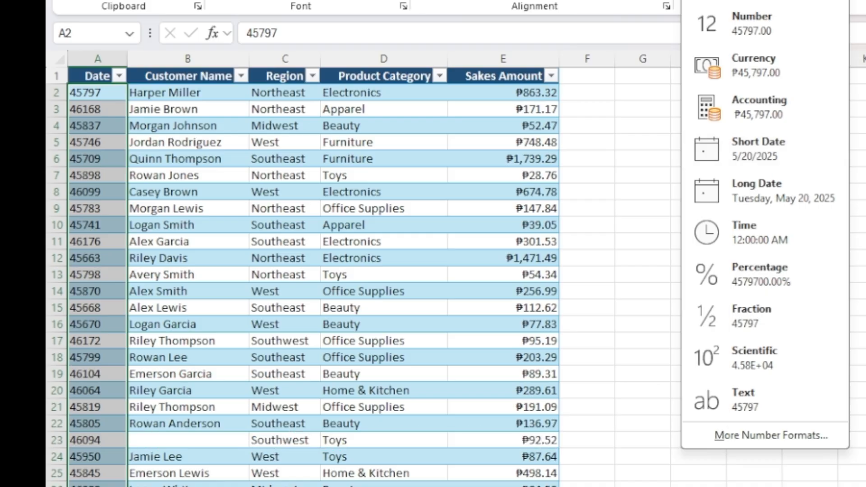
key(Escape)
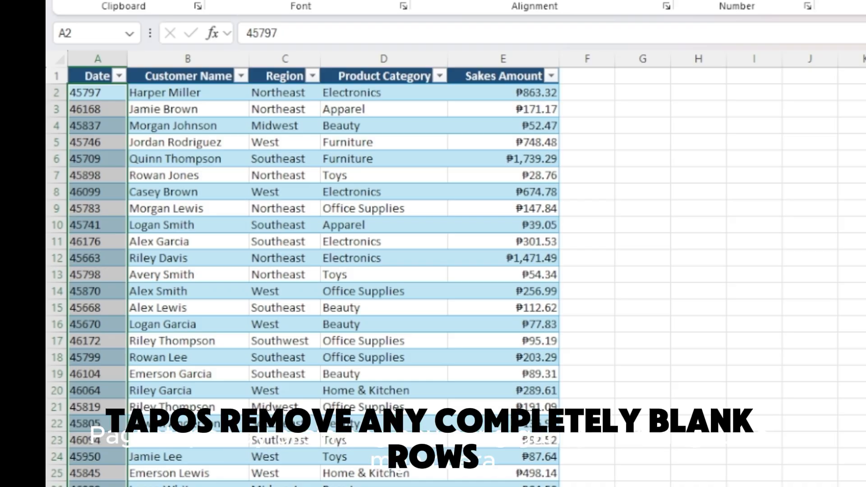
Step: Inspect the Customer Name column's filter values down to the end of the list, leaving the filter unchanged
click(266, 142)
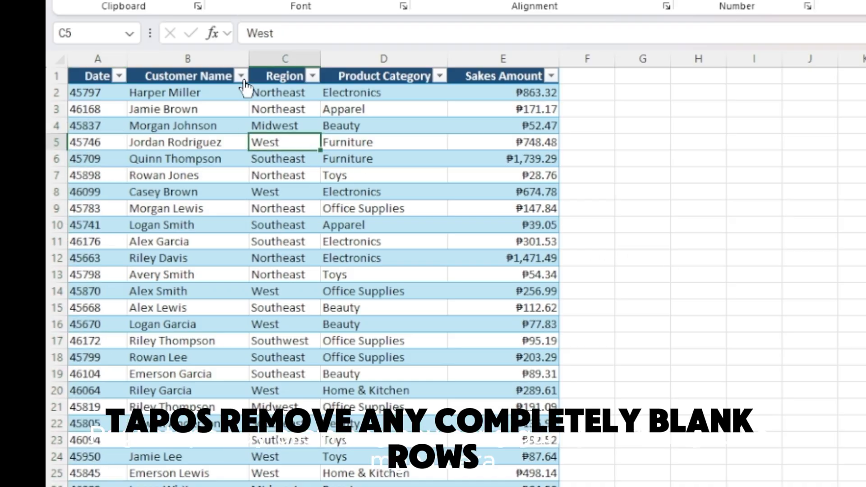
click(241, 76)
scroll(151, 417, down, 4)
scroll(151, 417, down, 5)
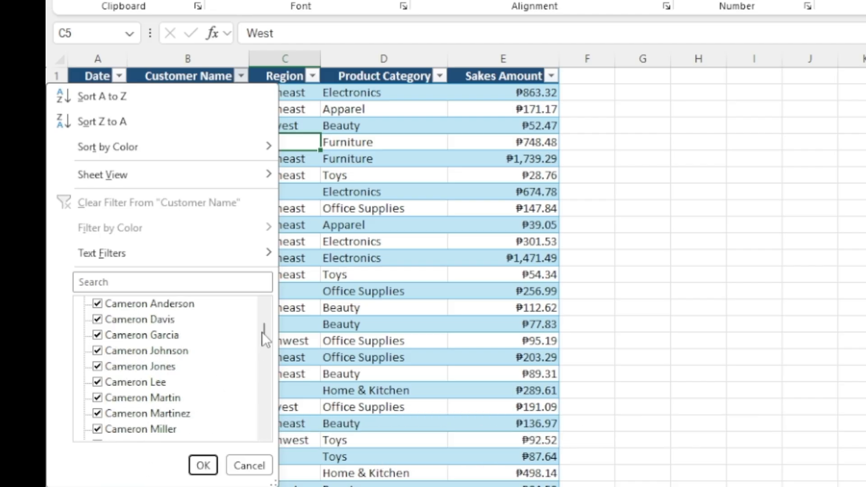
drag(265, 333, 265, 413)
click(280, 136)
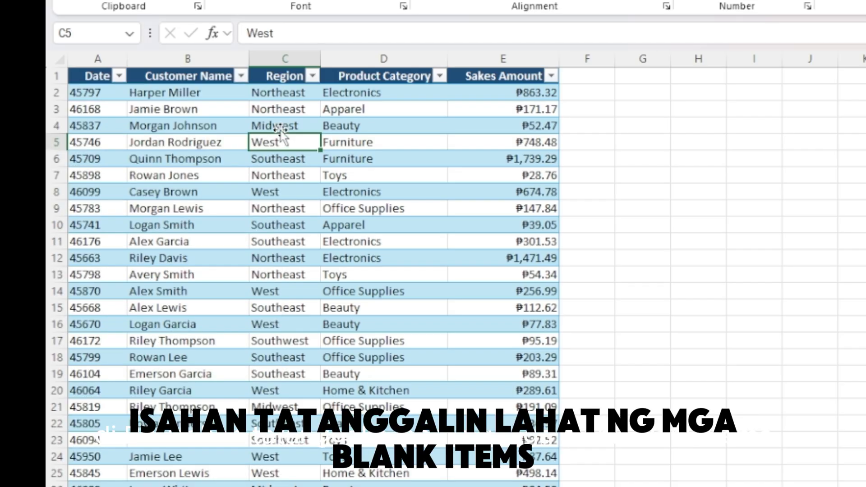
Step: Inspect the Region filter values and the data around row 23, including its blank Customer Name cell, without changing anything
click(312, 76)
click(399, 288)
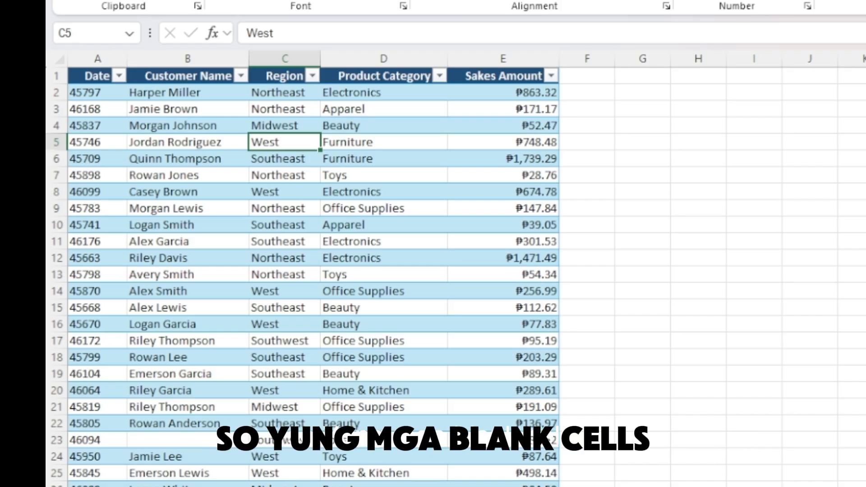
click(422, 472)
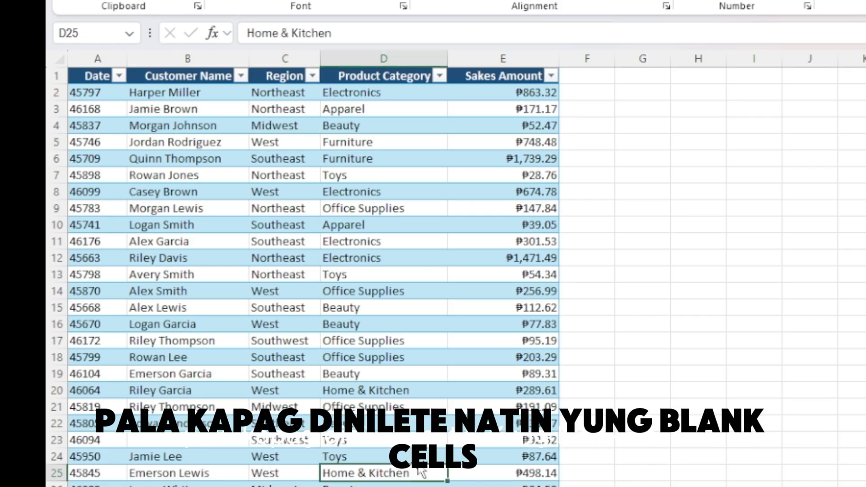
click(422, 449)
click(164, 436)
click(301, 424)
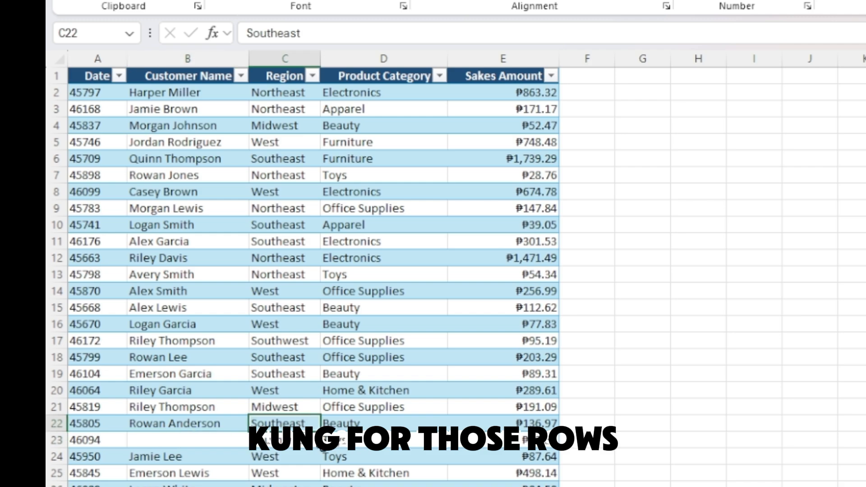
click(384, 445)
click(291, 446)
click(253, 76)
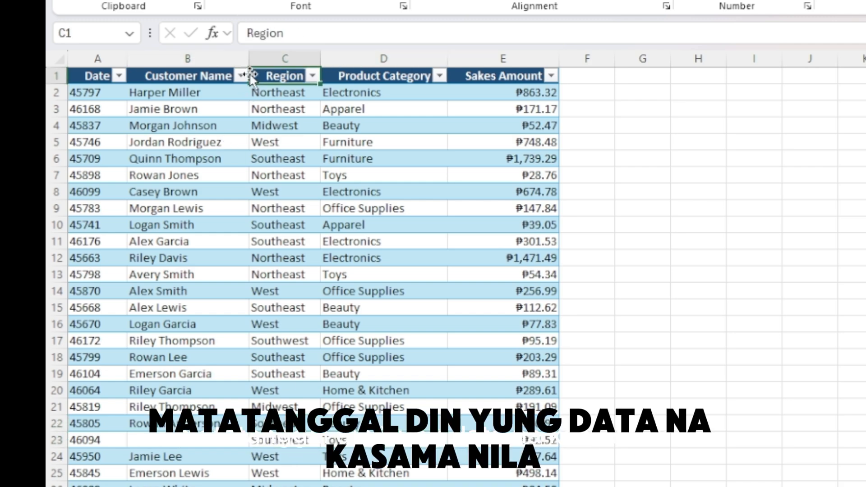
click(190, 441)
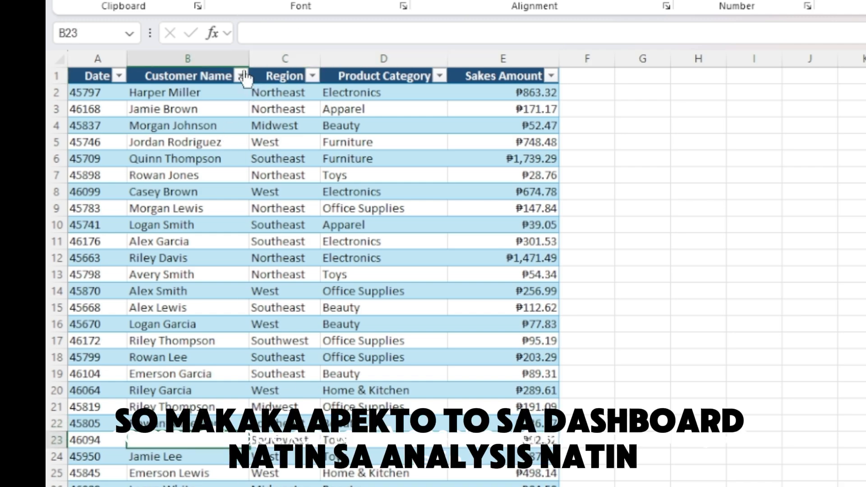
Step: Filter the Customer Name column to show only the rows with blank values
click(242, 76)
click(134, 304)
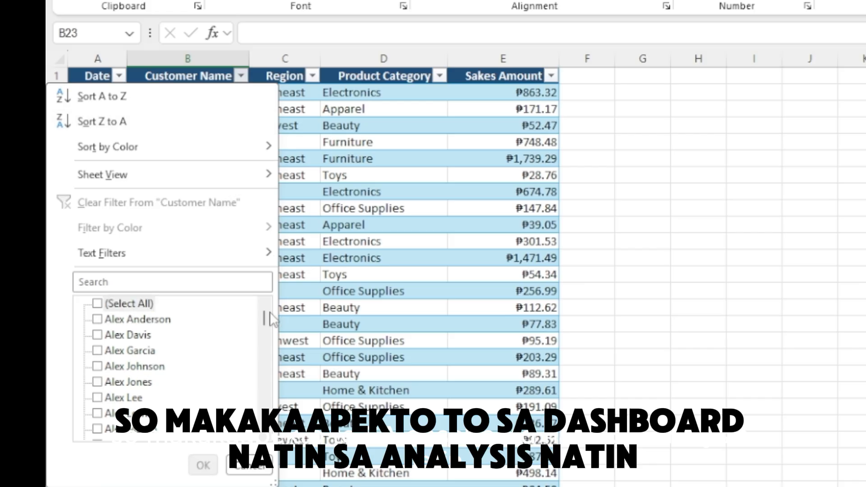
scroll(266, 321, down, 20)
click(97, 430)
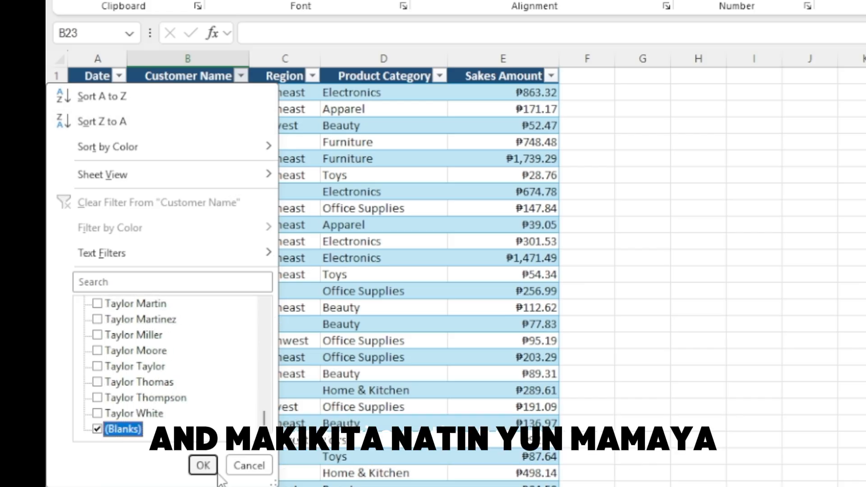
click(203, 466)
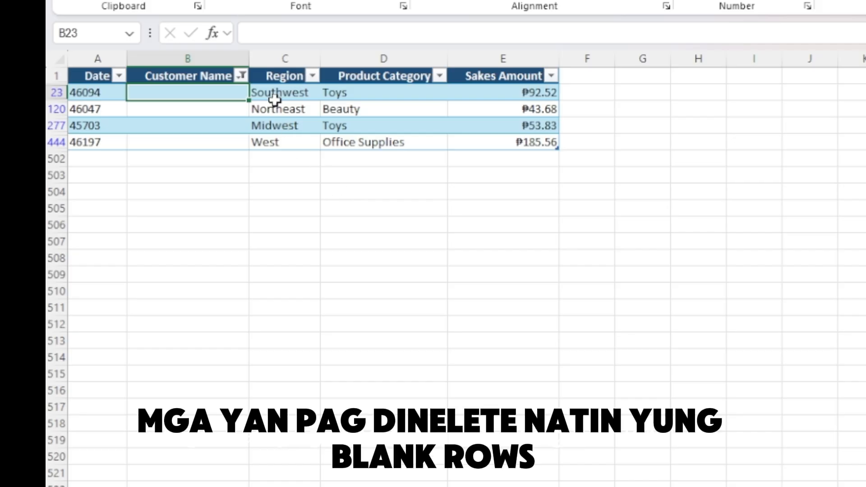
Step: Reselect all values in the Customer Name filter so every row is included again
click(243, 76)
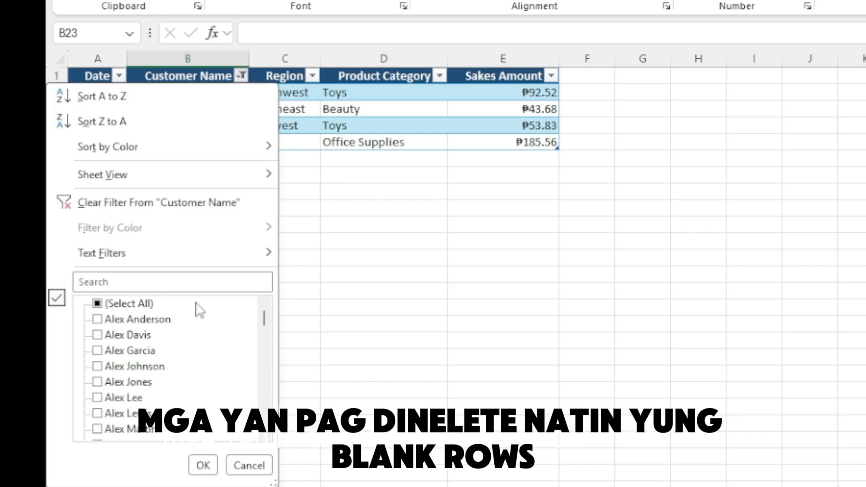
click(105, 305)
click(201, 465)
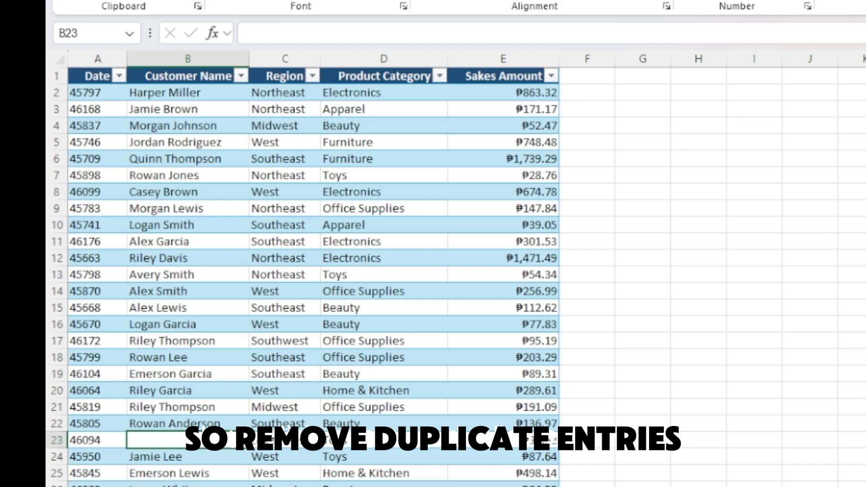
Step: Start a new conditional formatting rule on the Sakes Amount column that formats only duplicate values
click(469, 54)
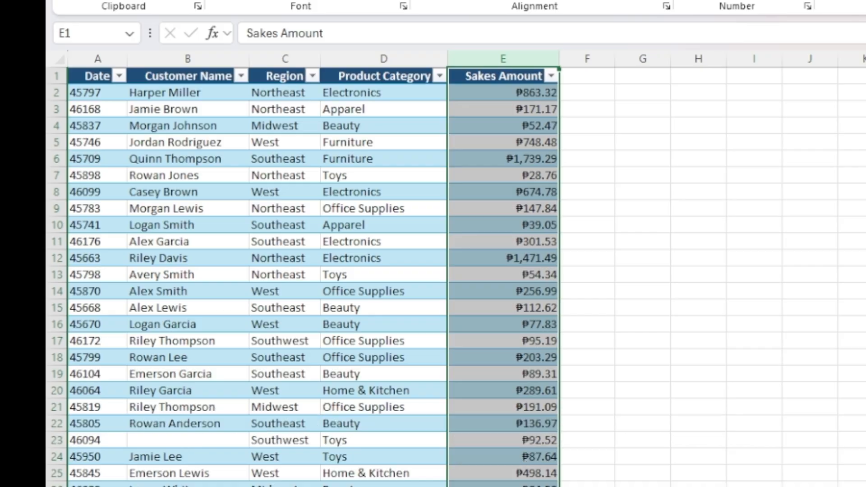
key(alt+a)
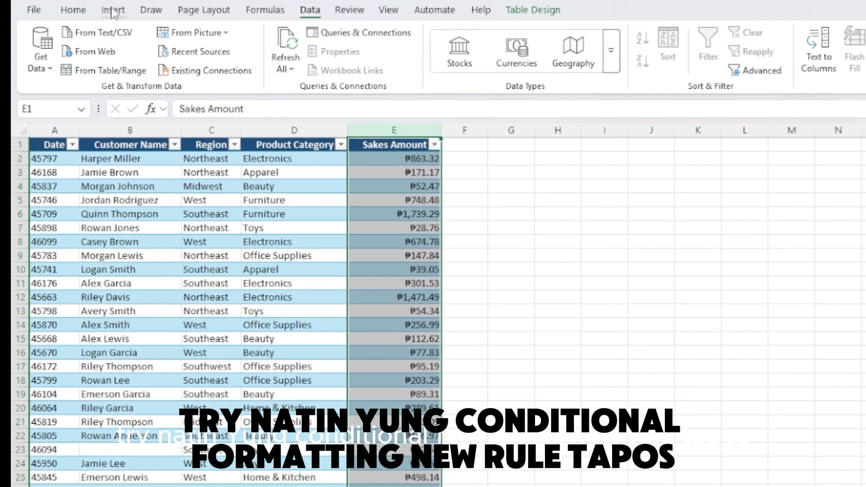
click(72, 10)
click(689, 57)
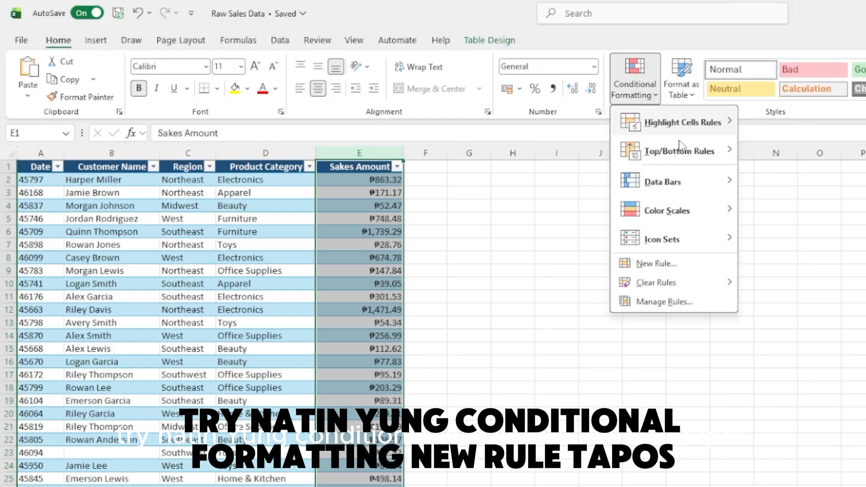
click(695, 271)
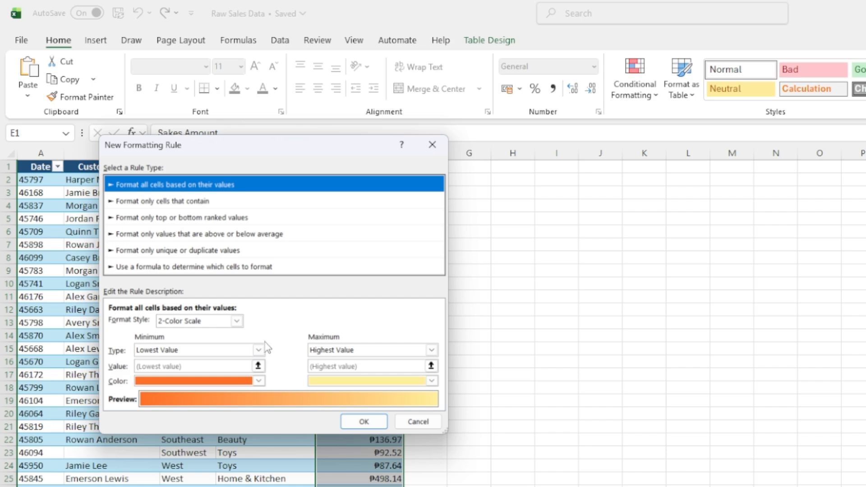
click(210, 251)
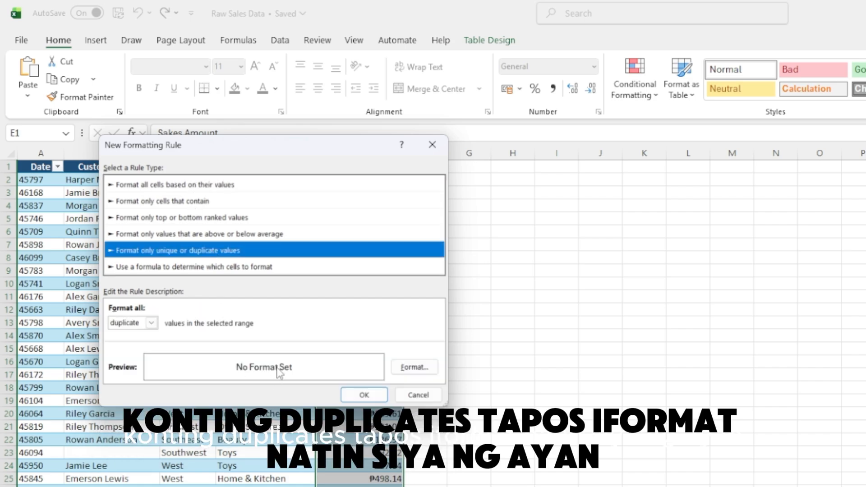
Step: Give the duplicate-values rule a red font color and apply it to the Sakes Amount column
click(414, 367)
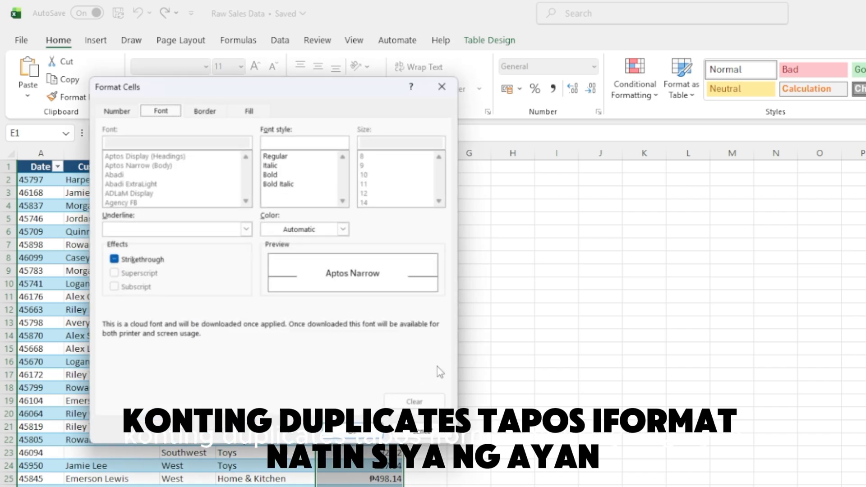
click(117, 112)
click(174, 112)
click(249, 111)
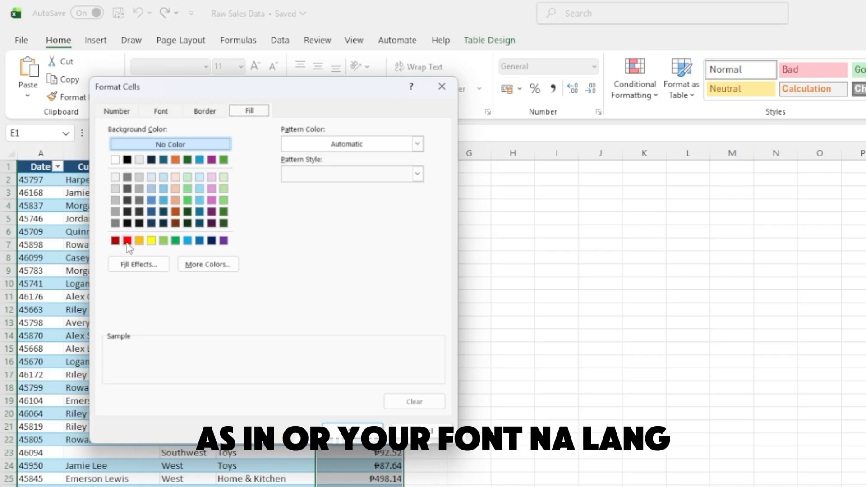
click(161, 112)
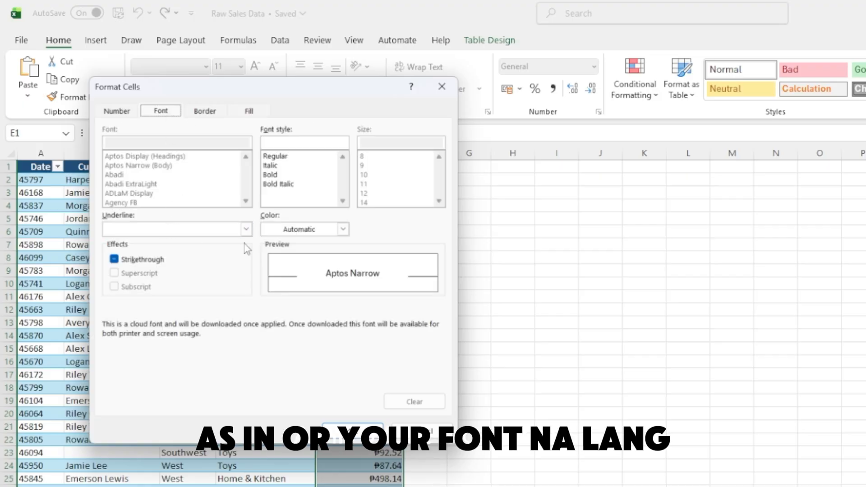
click(343, 229)
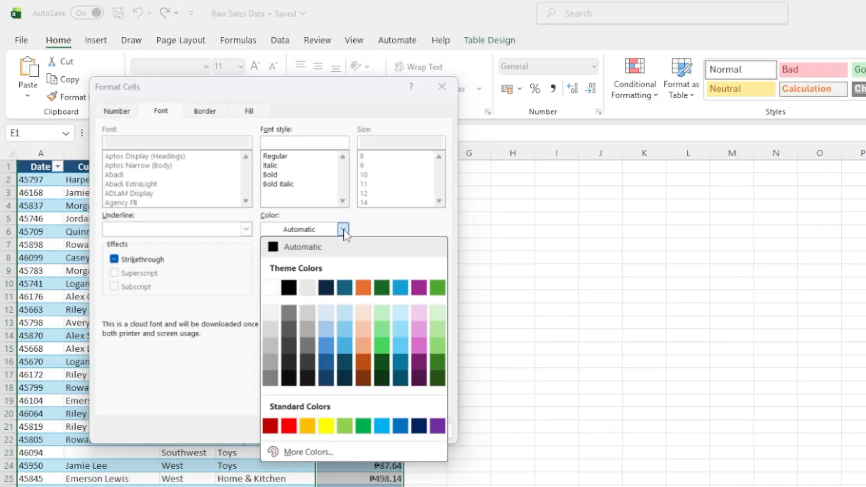
click(289, 426)
click(353, 431)
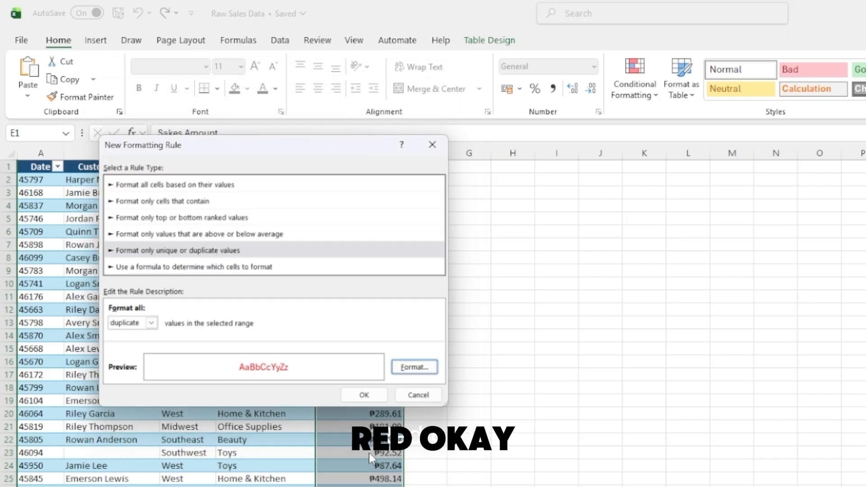
click(372, 400)
click(374, 323)
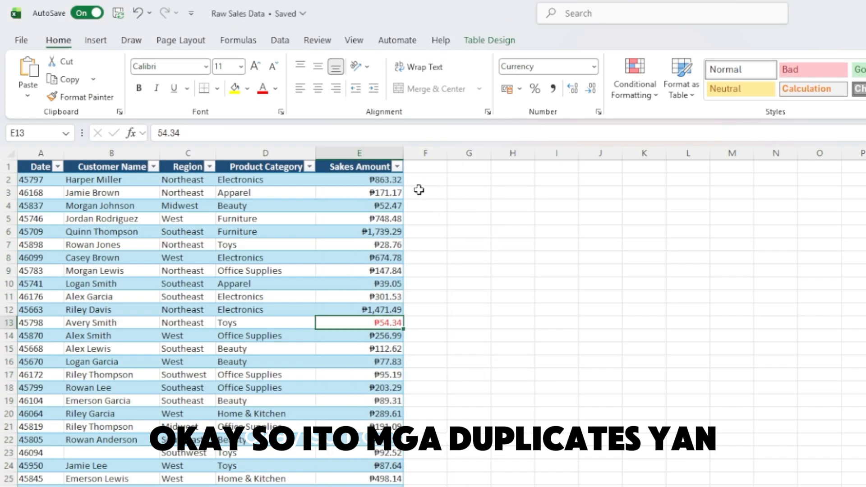
Step: Filter the Sakes Amount column by the red font color
click(398, 166)
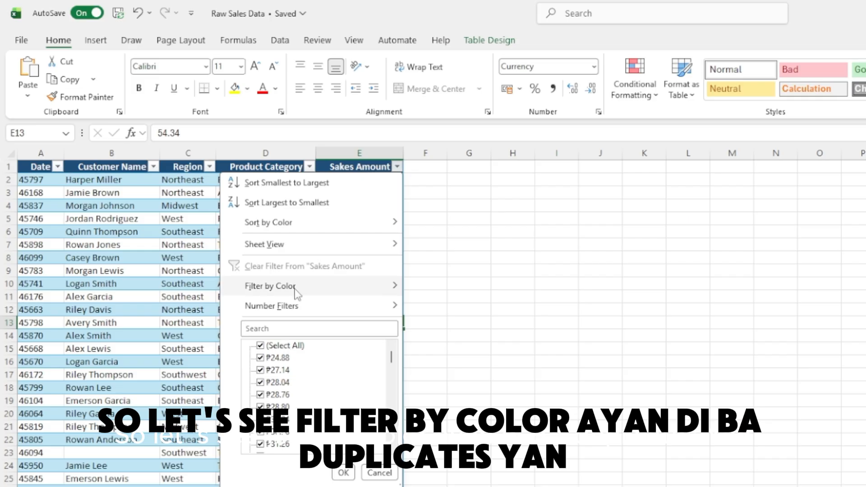
mouse_move(321, 289)
click(437, 300)
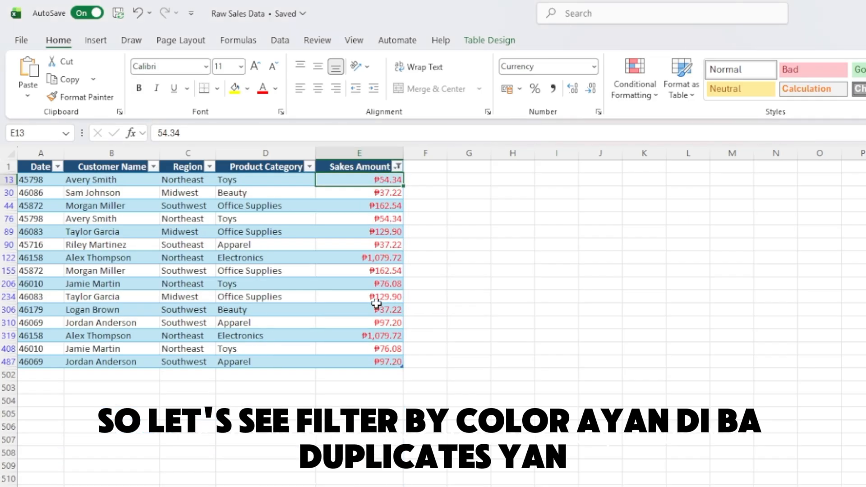
Step: Compare the matching amounts in the filtered rows, such as the ₱54.34 pair and the ₱37.22 entries
click(380, 271)
click(379, 349)
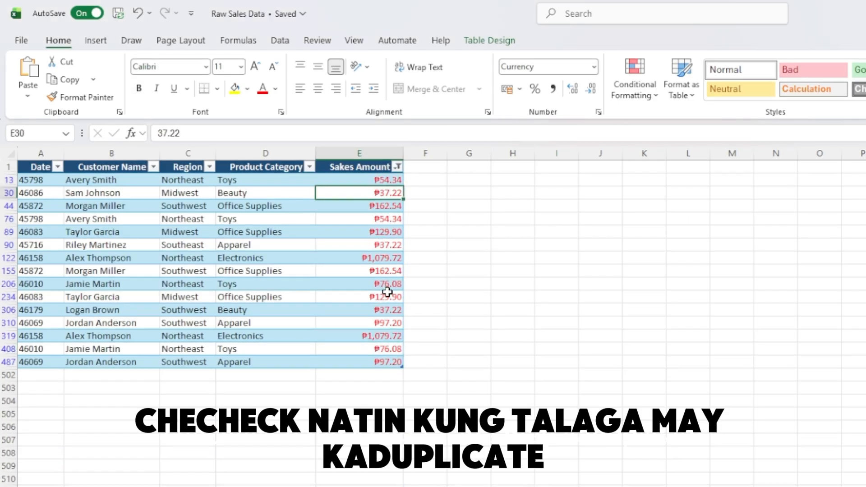
click(386, 220)
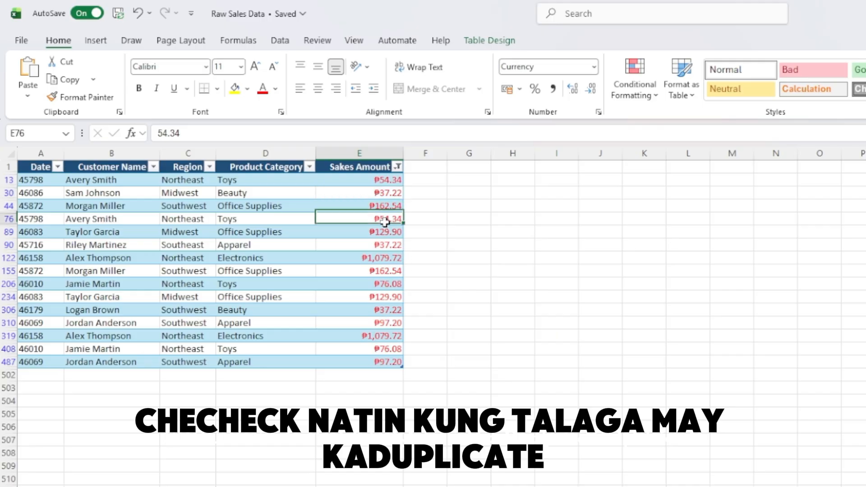
ctrl+click(381, 179)
click(387, 193)
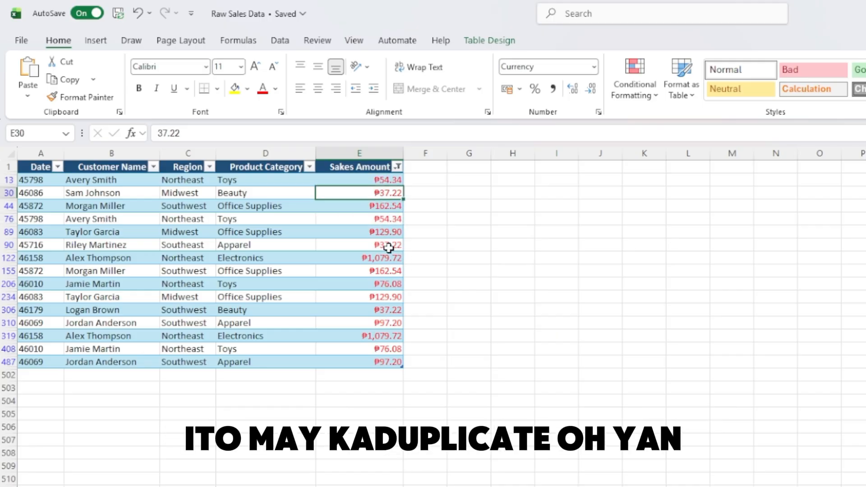
ctrl+click(389, 246)
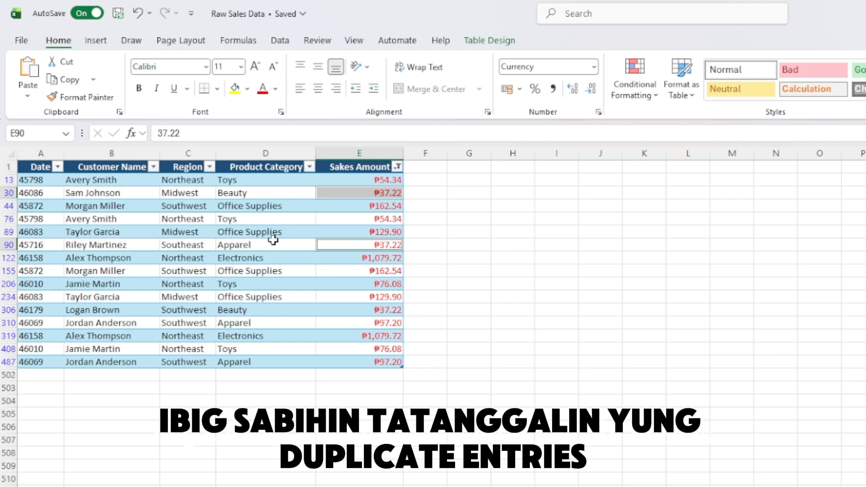
Step: Color the duplicate entries in rows 155 and 44 red, from Customer Name through Sakes Amount
drag(90, 271, 361, 271)
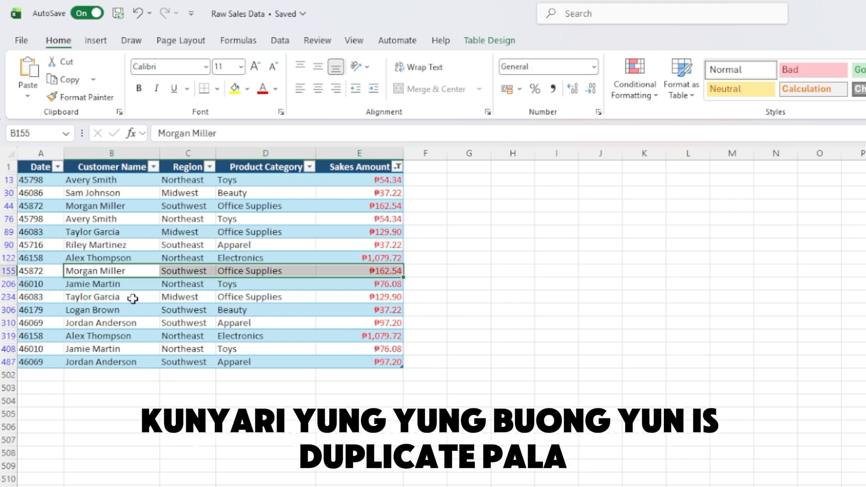
drag(77, 297, 367, 297)
drag(92, 269, 349, 271)
click(263, 89)
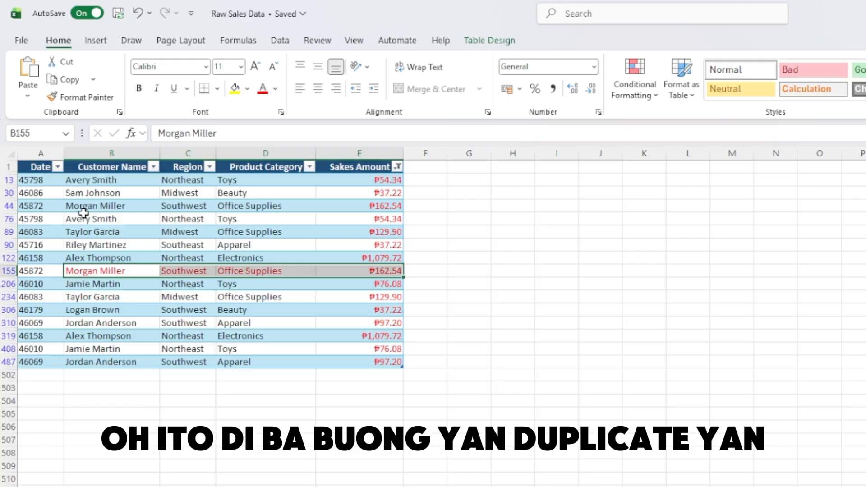
drag(92, 206, 388, 208)
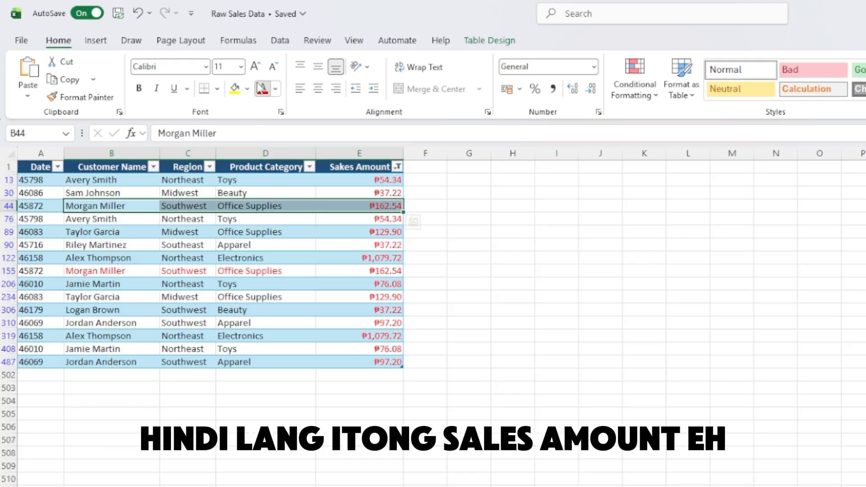
click(262, 89)
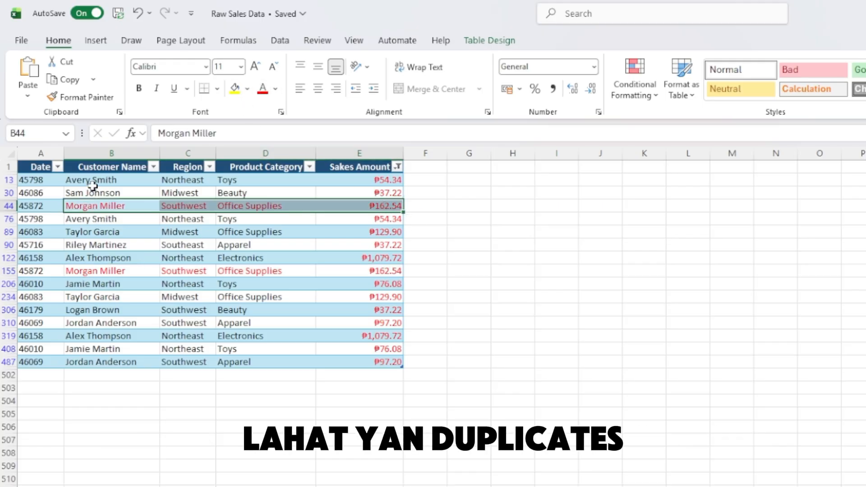
Step: Color the duplicate entries in rows 13 and 76 red, from Customer Name through Sakes Amount
drag(93, 182, 357, 179)
drag(94, 221, 397, 217)
click(262, 88)
click(266, 323)
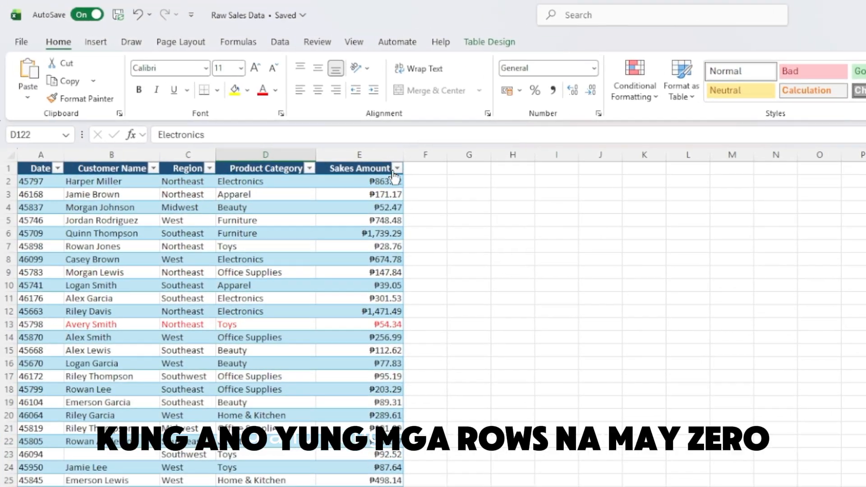
Step: Filter the Sakes Amount column with an Equals number filter to look for zero amounts
click(266, 104)
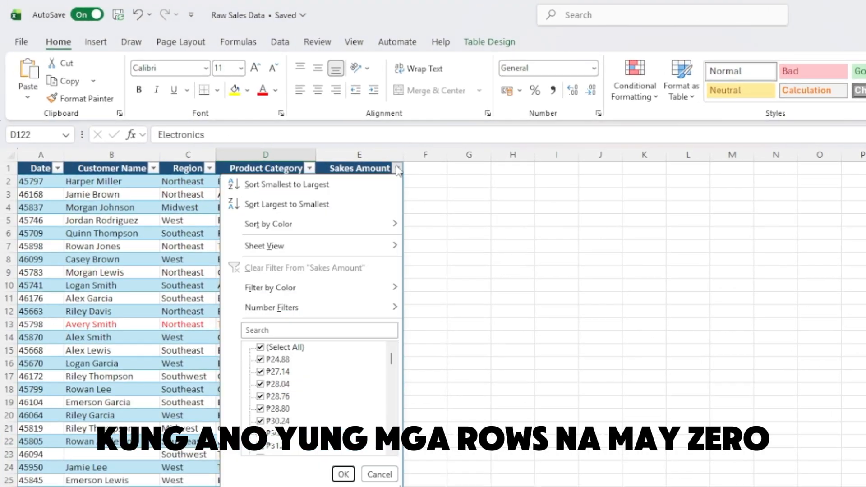
click(291, 334)
text(0)
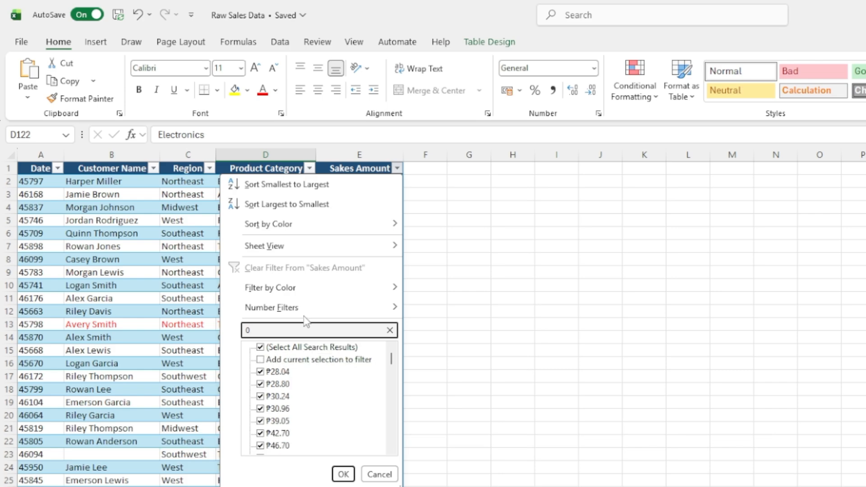
key(BackSpace)
click(307, 309)
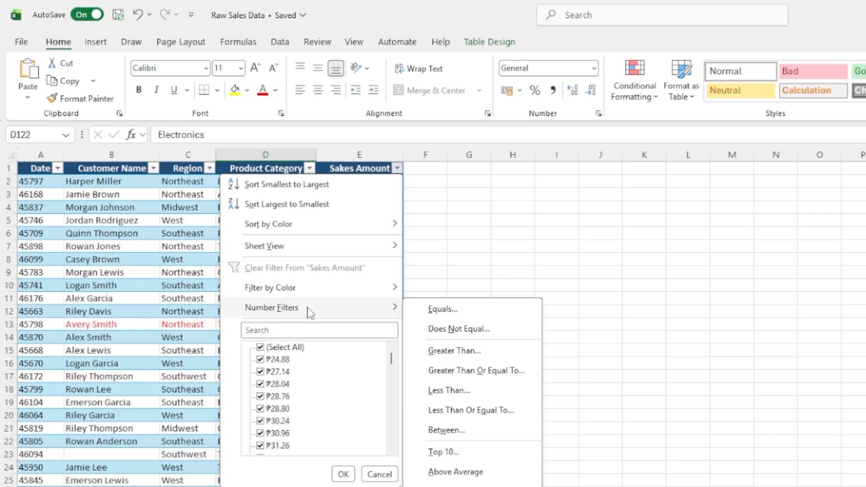
click(441, 311)
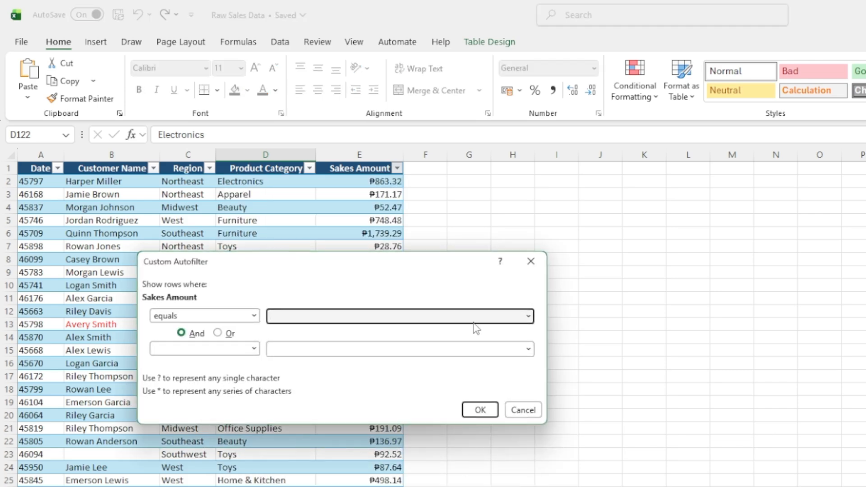
key(Return)
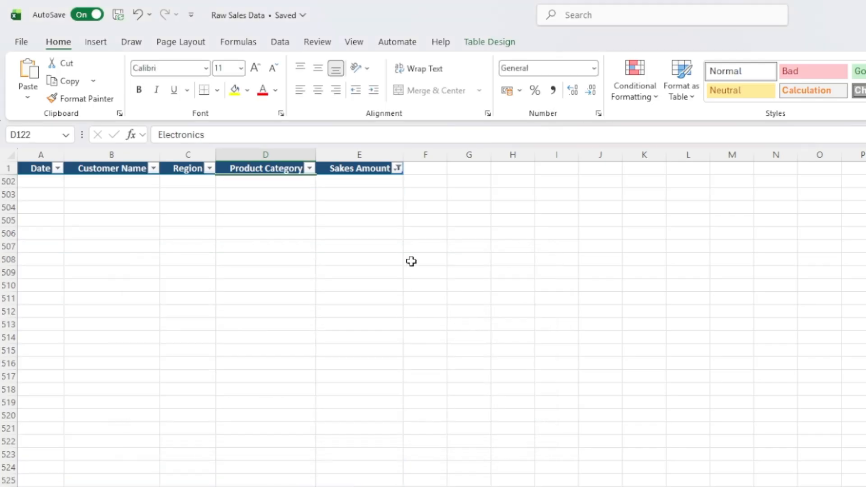
Step: Restore all amounts in the Sakes Amount column filter so every row of the table is shown
click(409, 208)
click(397, 169)
click(260, 348)
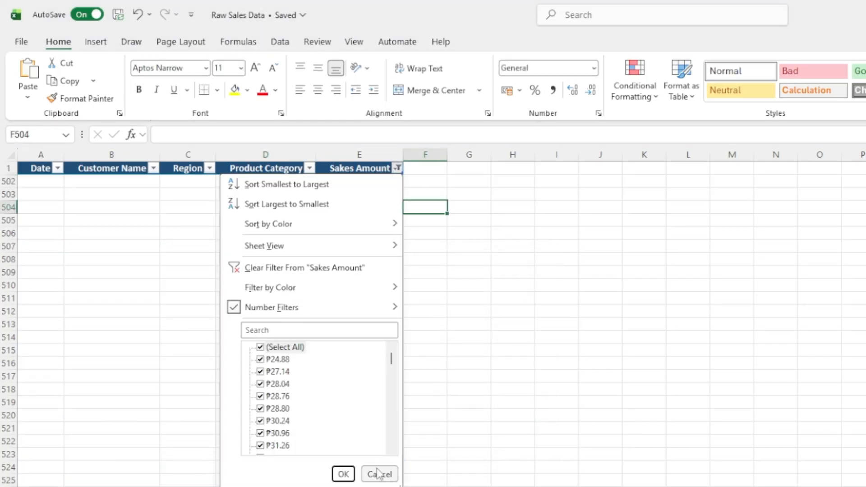
click(343, 474)
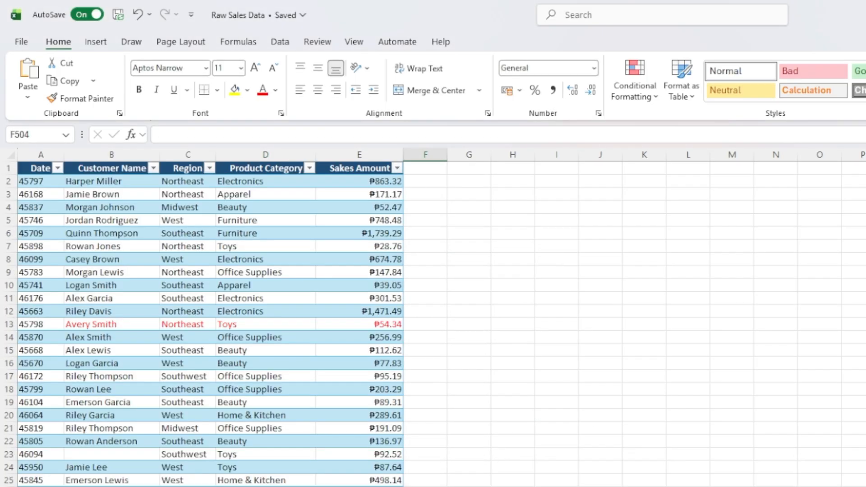
Step: Filter the Sakes Amount column to blanks only, inspect the empty amount cells, and restore all rows
click(397, 169)
click(278, 348)
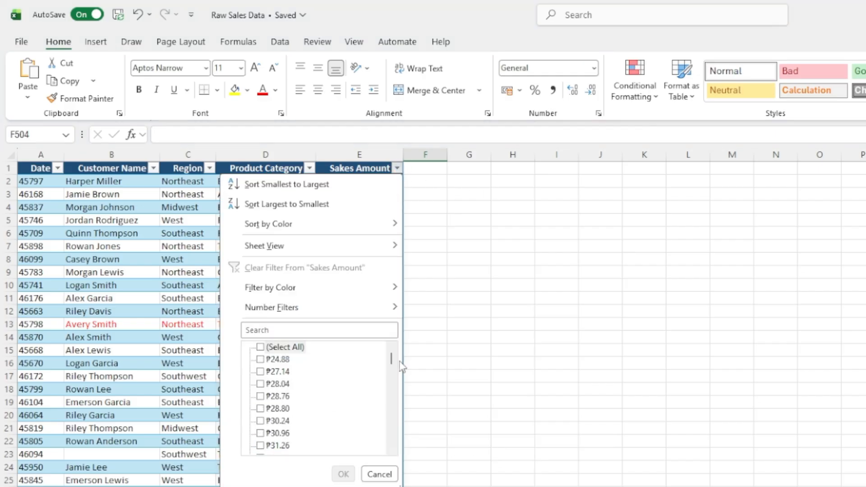
drag(392, 361, 396, 455)
click(282, 445)
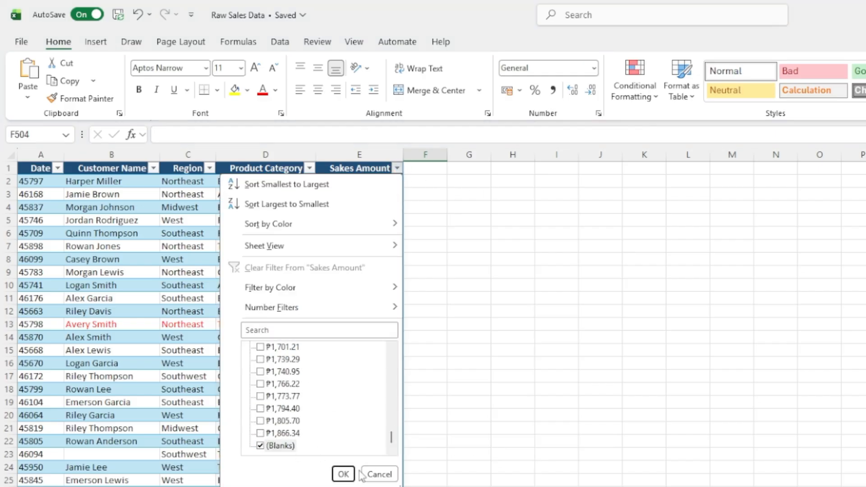
click(343, 474)
drag(360, 181, 354, 207)
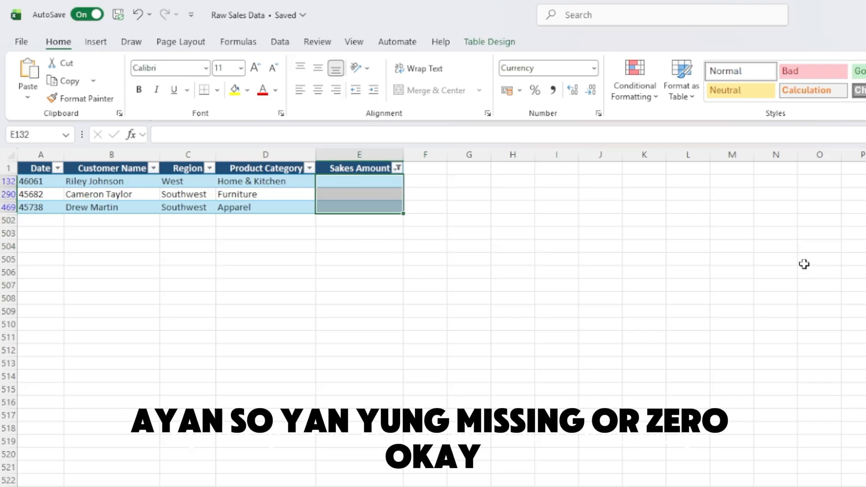
click(397, 168)
click(343, 474)
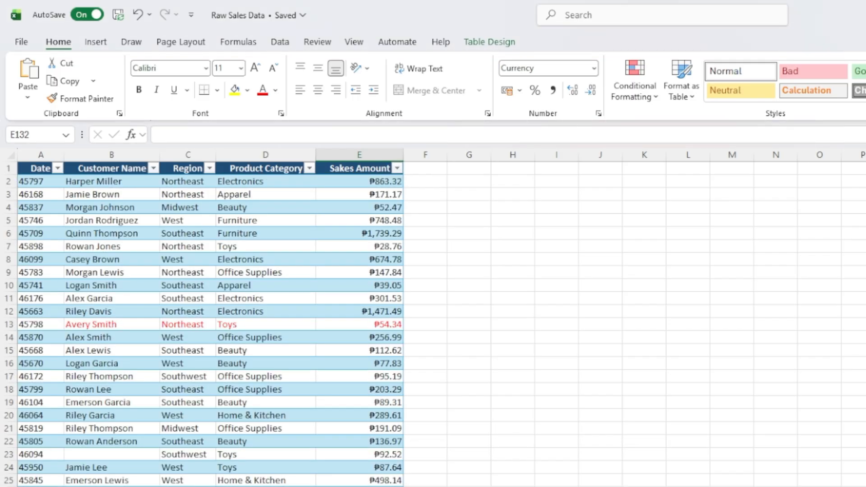
Step: Review and submit the Copilot prompt to standardize dates to MM/DD/YYYY, remove blank rows and duplicates, and flag missing or zero Sales Amounts
scroll(792, 396, up, 1)
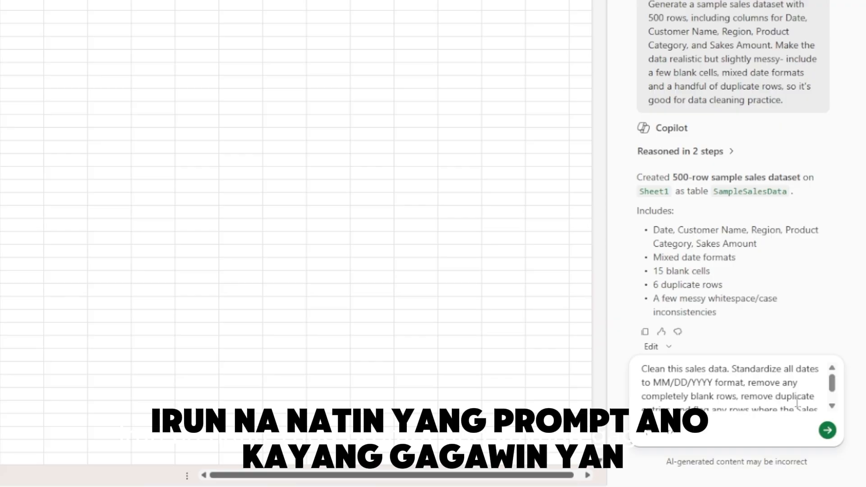
scroll(798, 403, down, 2)
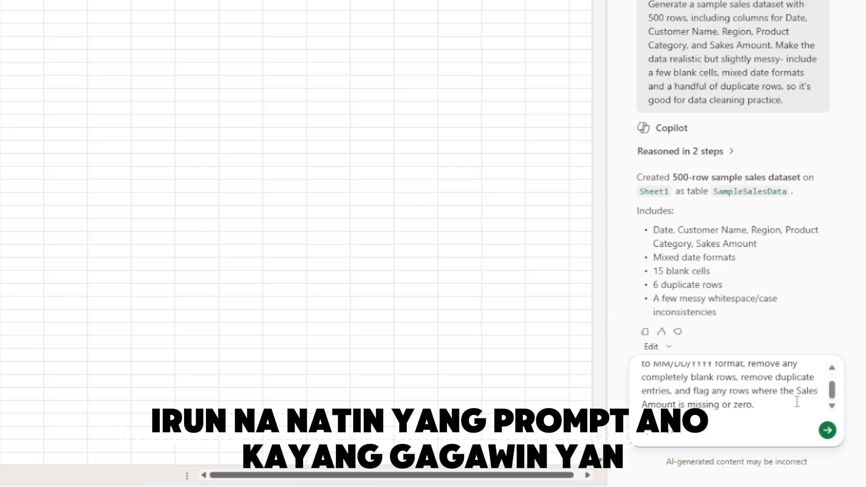
click(829, 433)
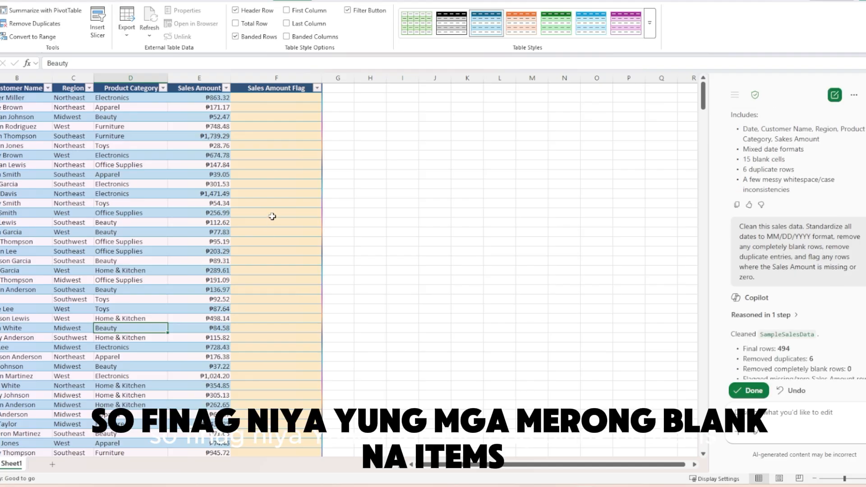
Step: Look through the cleaned table's new Sales Amount Flag column for flagged rows
scroll(308, 363, down, 15)
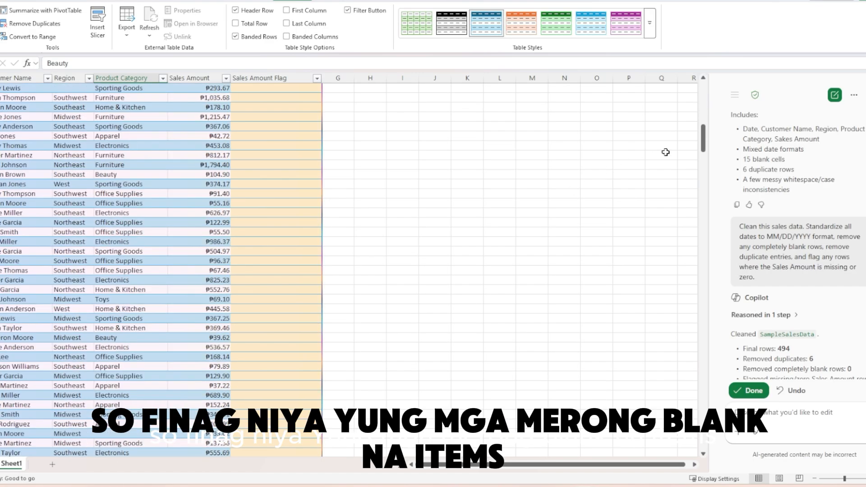
drag(703, 139, 704, 95)
click(283, 268)
click(164, 193)
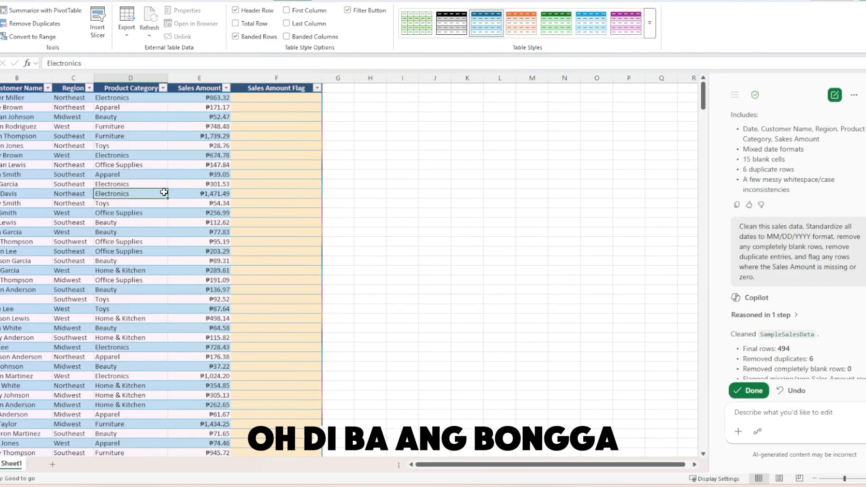
Step: Check the Sales Amount column's filter options for any remaining red font color
click(226, 88)
mouse_move(194, 189)
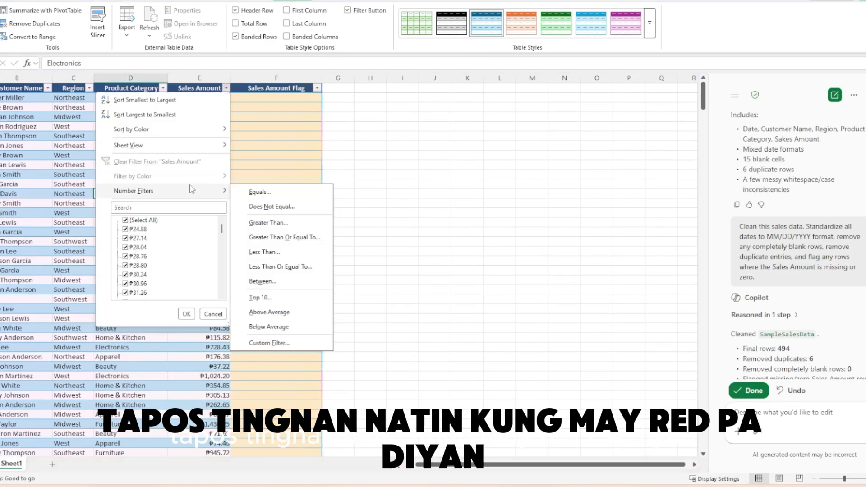
click(211, 193)
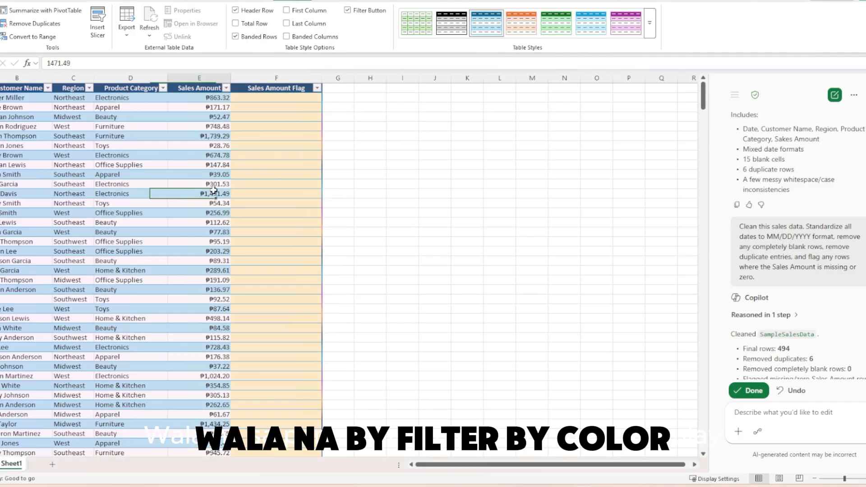
Step: Review Copilot's cleanup summary and compare it with the Sales Amount Flag column in the table
scroll(801, 290, down, 2)
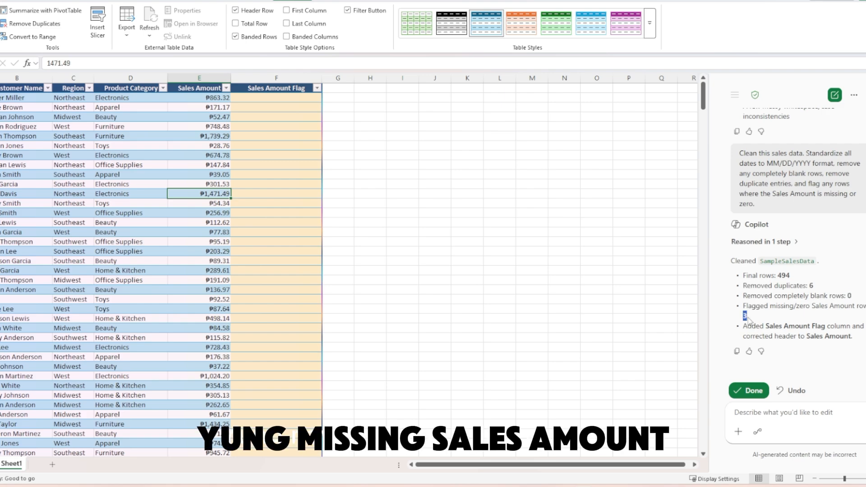
scroll(288, 368, down, 20)
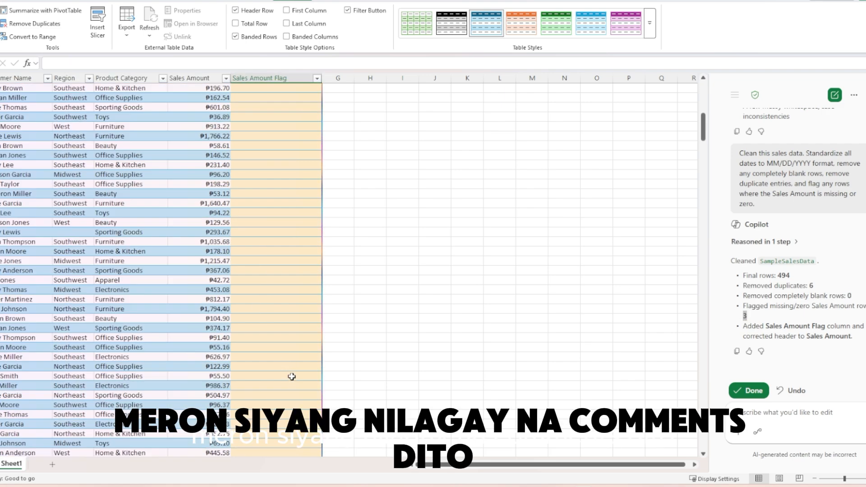
scroll(289, 382, down, 15)
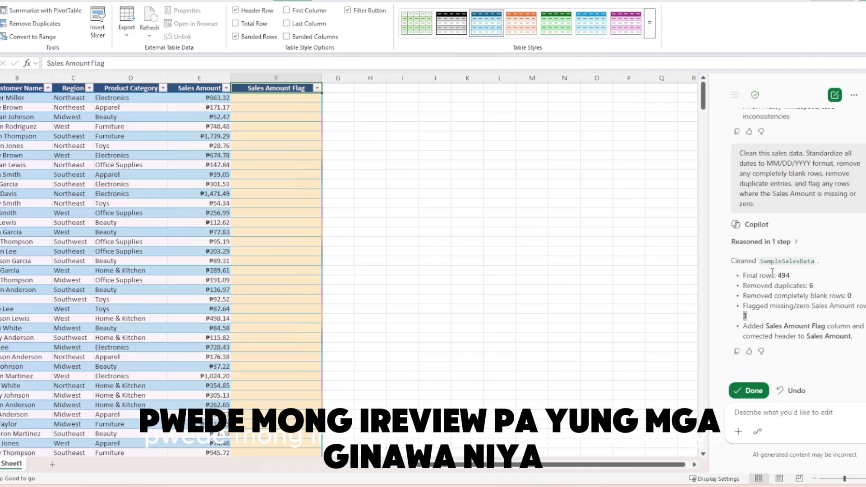
drag(744, 283, 857, 344)
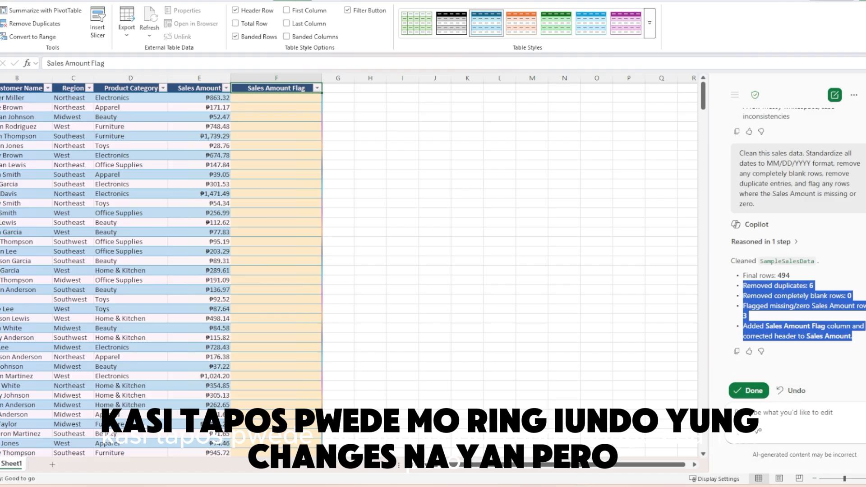
click(181, 173)
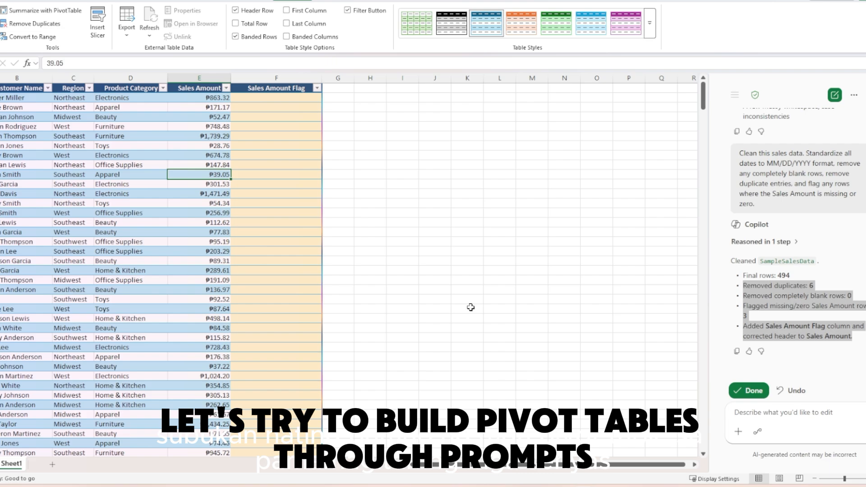
Step: Try to insert a PivotTable on a new worksheet from columns A to F of Sheet1
drag(303, 77, 1, 78)
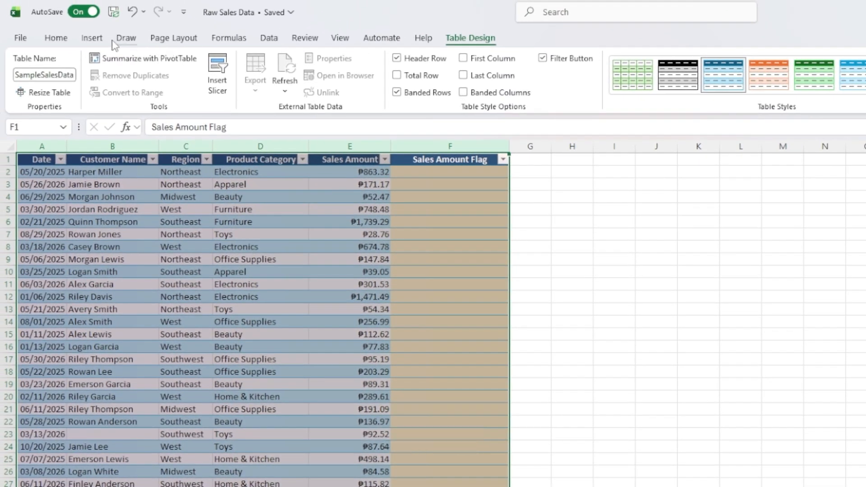
click(92, 38)
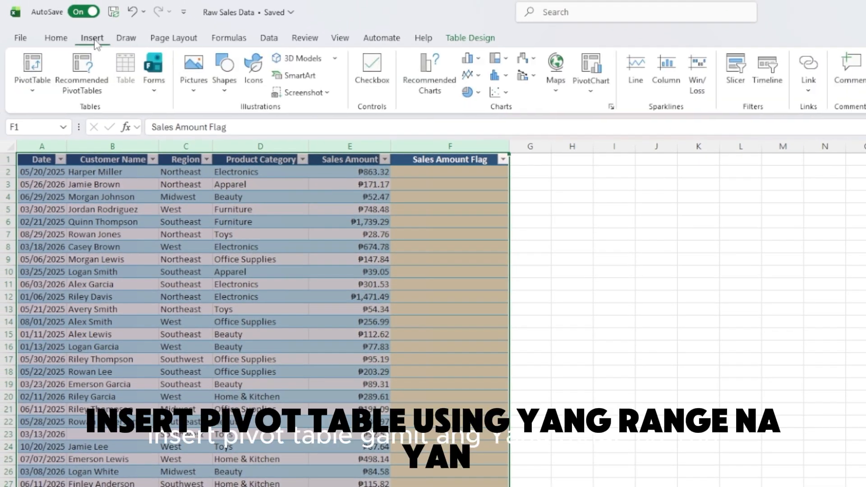
click(39, 93)
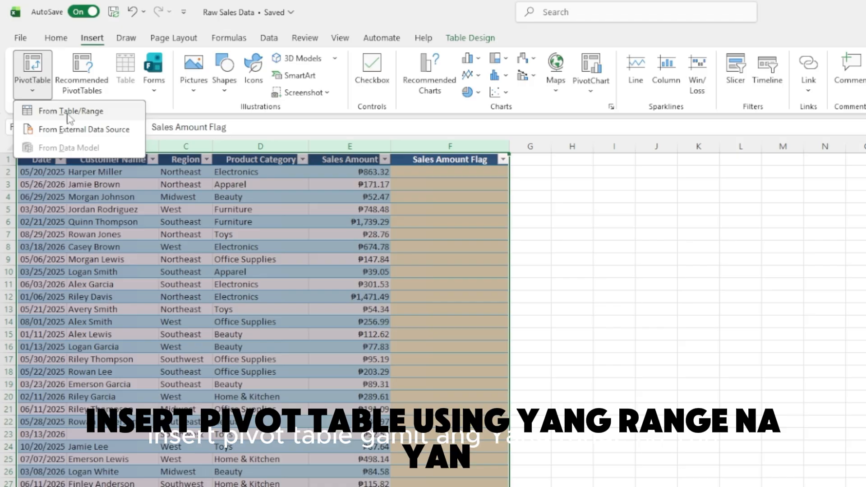
click(47, 110)
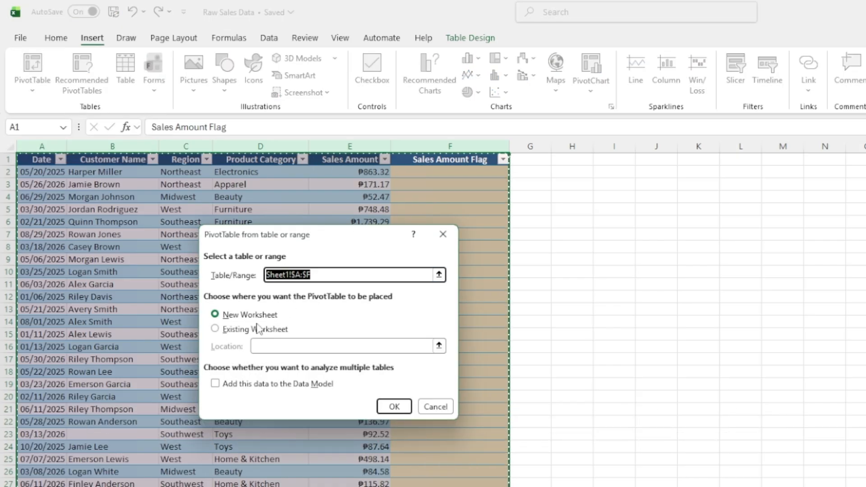
click(431, 409)
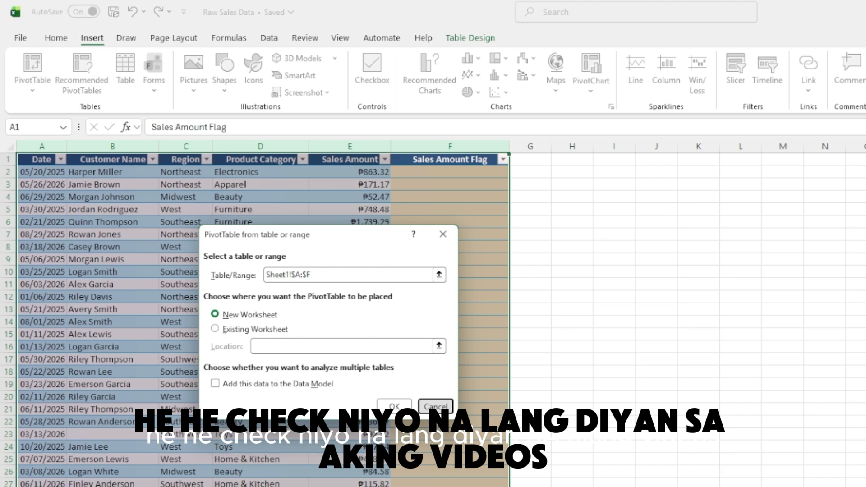
click(434, 408)
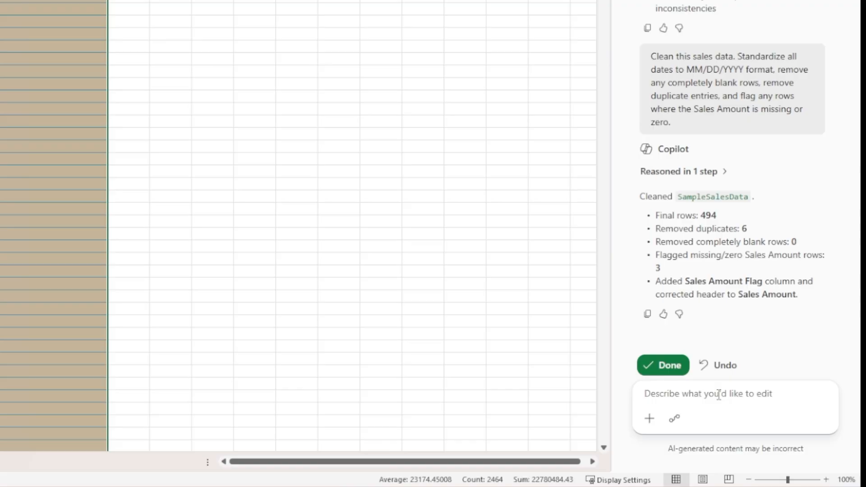
text(create)
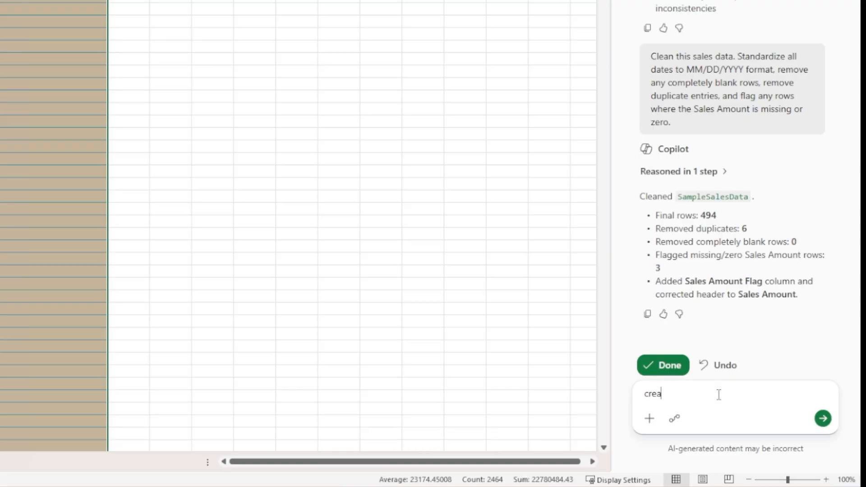
key(BackSpace)
key(BackSpace)
key(BackSpace)
key(BackSpace)
key(BackSpace)
key(BackSpace)
text(Create a)
key(BackSpace)
key(BackSpace)
key(BackSpace)
key(BackSpace)
key(BackSpace)
key(BackSpace)
key(BackSpace)
key(BackSpace)
key(BackSpace)
Step: Ask Copilot to create a pivot table of total sales by region, sorted highest to lowest, and a second one of total sales by month
text(Create a pivot table)
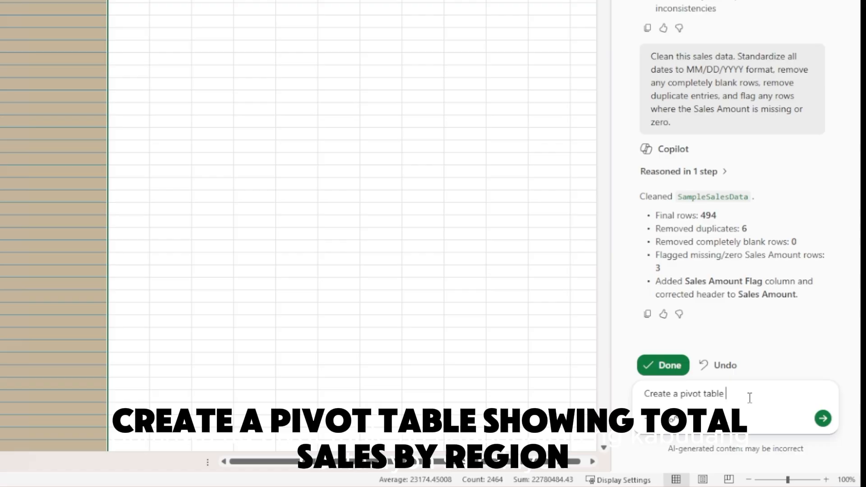
text(showing total sales by r)
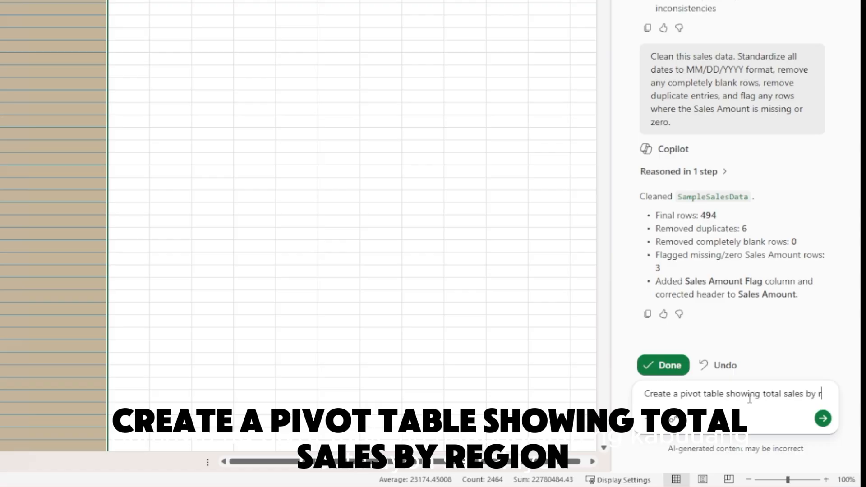
text(egion)
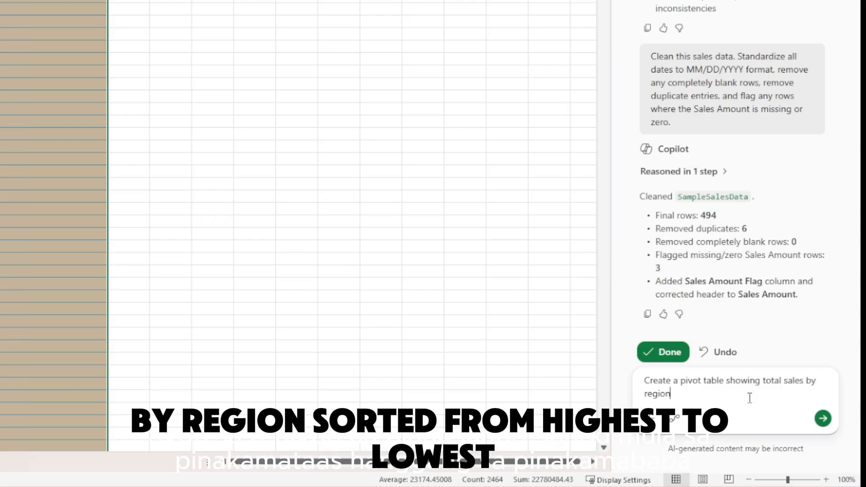
text(, sorted from highe)
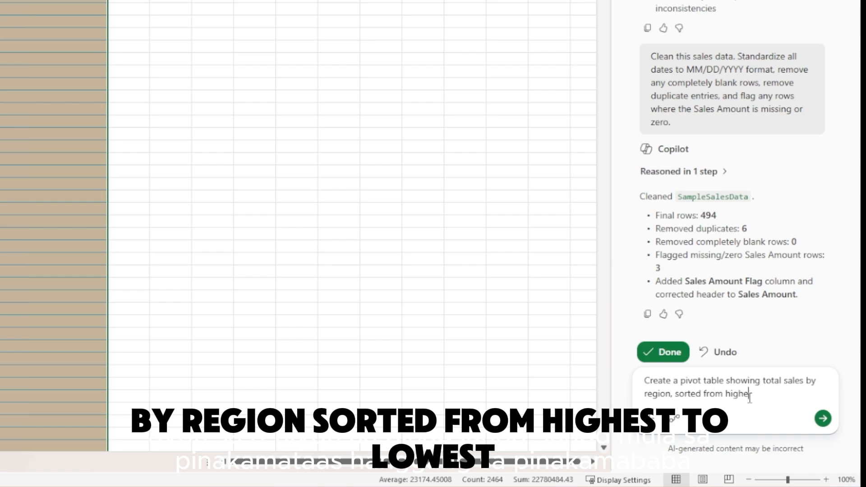
text(st to lowest. Then)
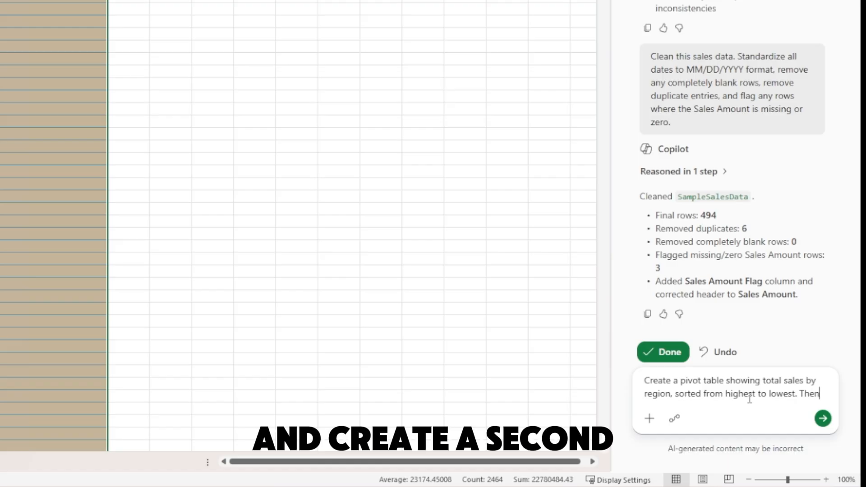
text( create a second pib)
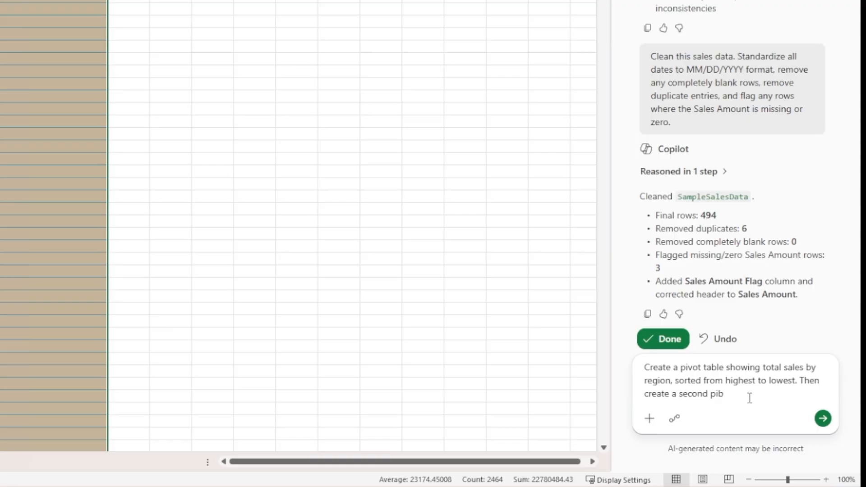
key(BackSpace)
text(vot table showing )
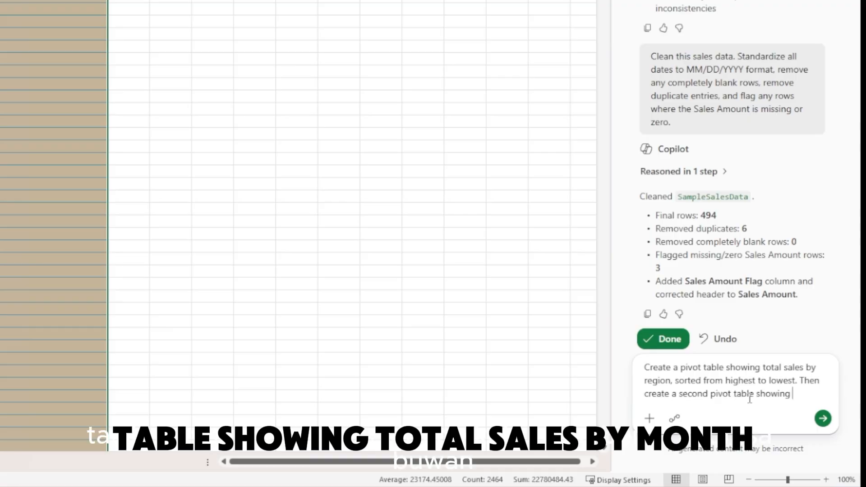
text(total sales by month.)
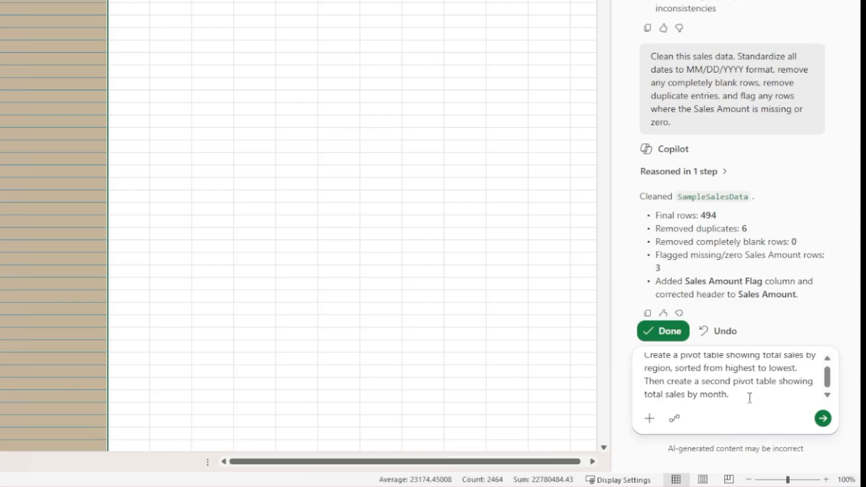
key(Return)
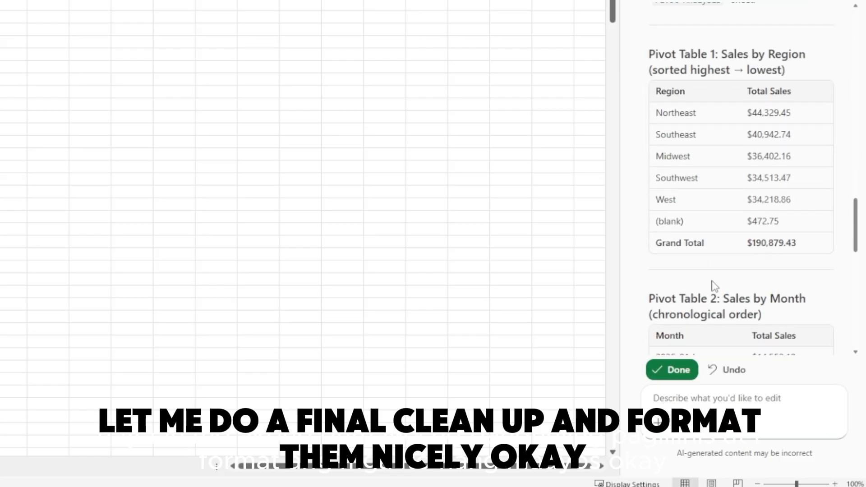
Step: Review Copilot's summary of the region and month pivot tables through to its notes, and accept the changes
scroll(718, 294, down, 5)
scroll(716, 178, down, 5)
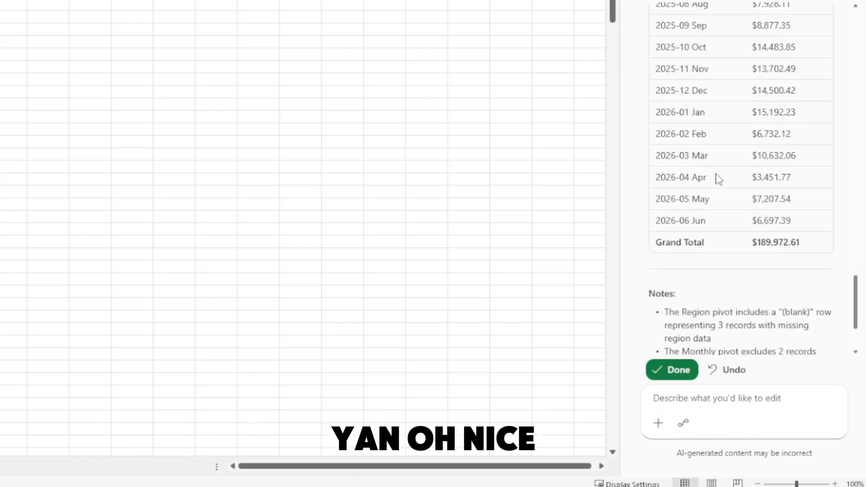
scroll(718, 178, down, 3)
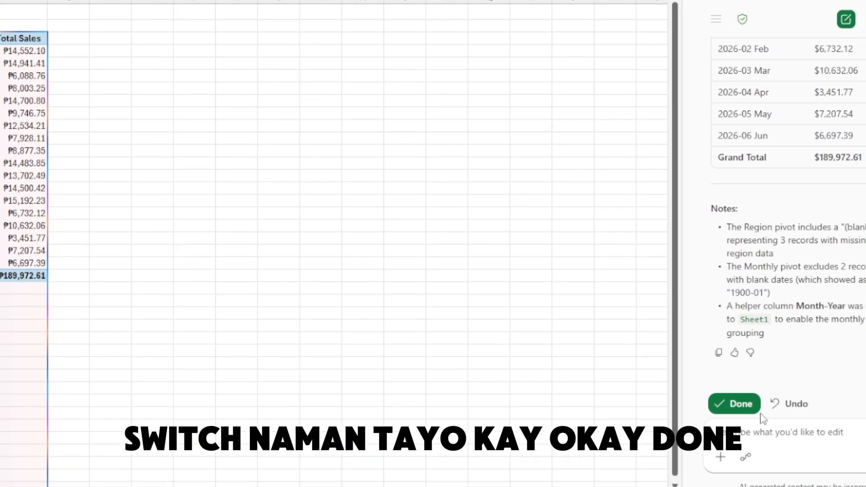
click(745, 408)
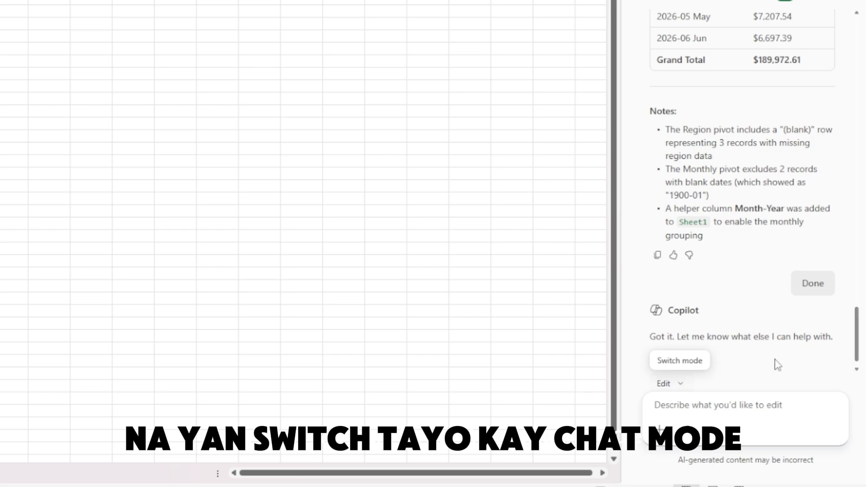
Step: Switch Copilot to chat-only mode and ask "Which region had the highest sales growth from last month to this month?"
click(682, 384)
click(710, 343)
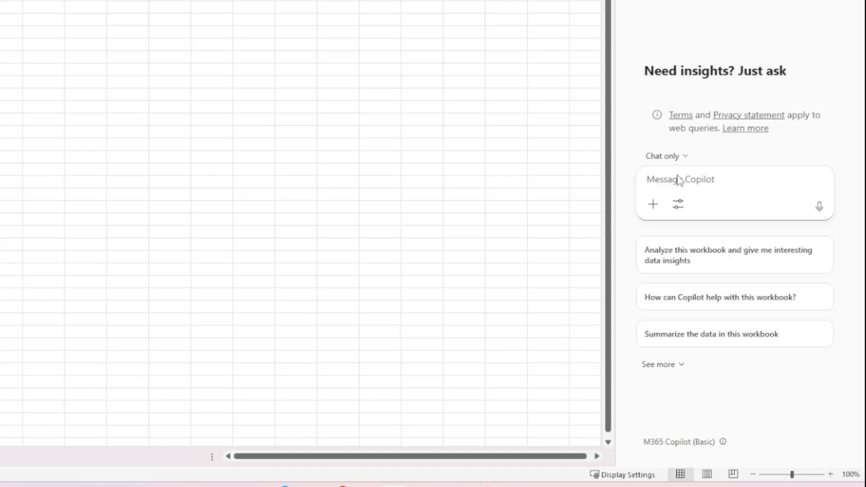
text(wHICH REG)
key(BackSpace)
key(BackSpace)
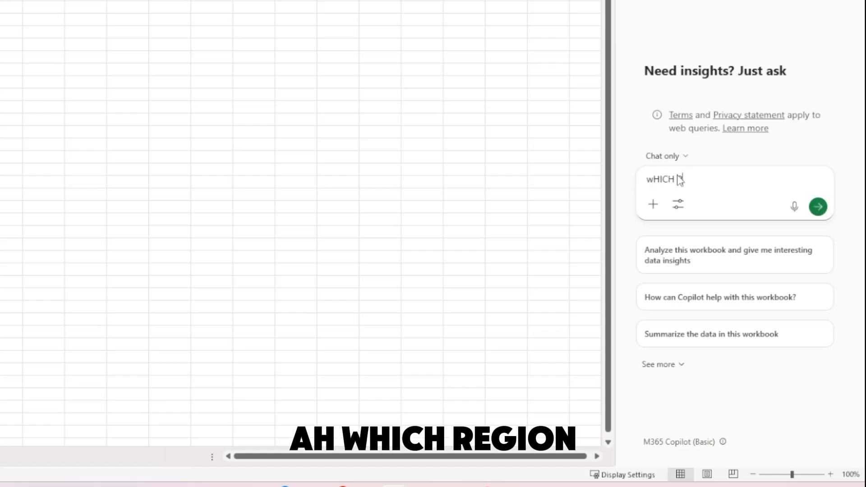
key(BackSpace)
key(BackSpace)
key(BackSpace)
key(BackSpace)
key(BackSpace)
key(BackSpace)
key(BackSpace)
text(Which regi)
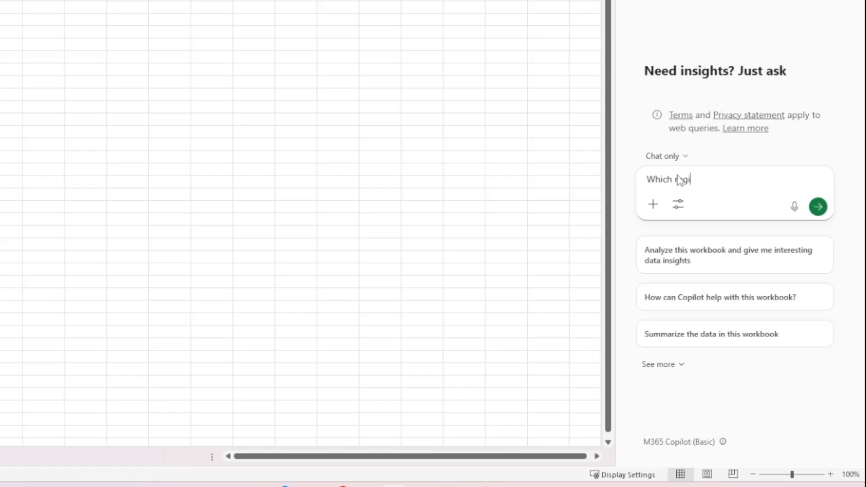
text(on had the hi)
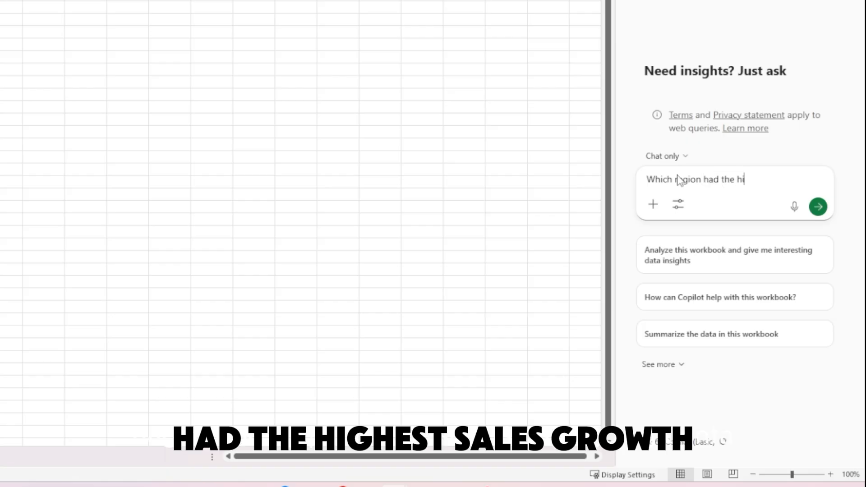
text(ghest sales growth )
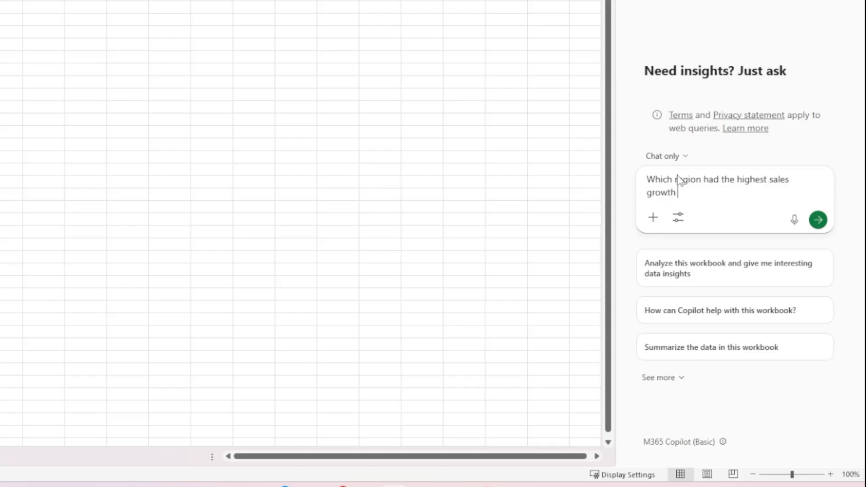
text(from)
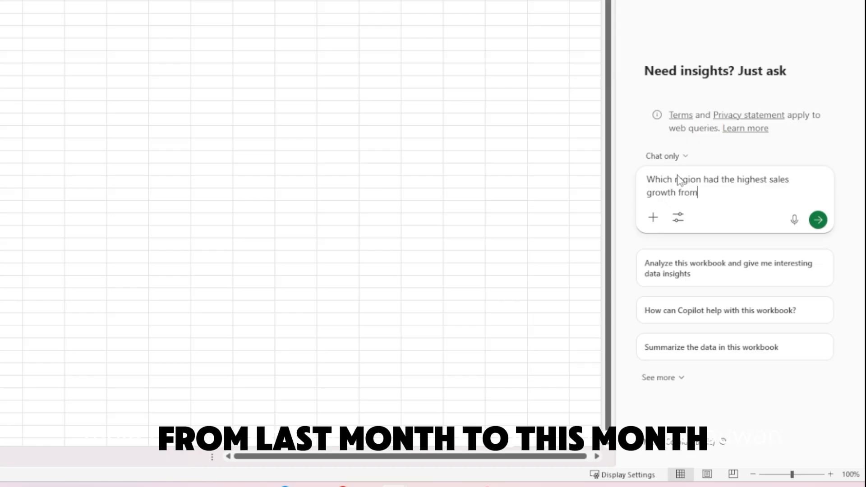
text( last month to this month)
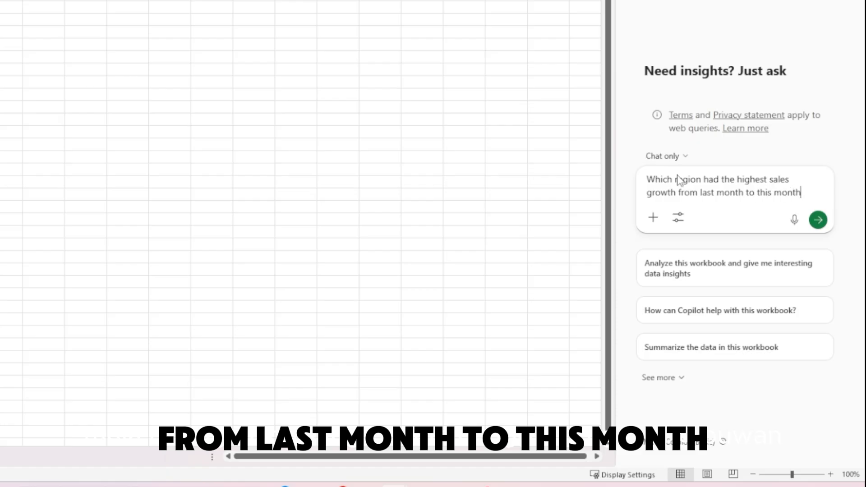
text(?)
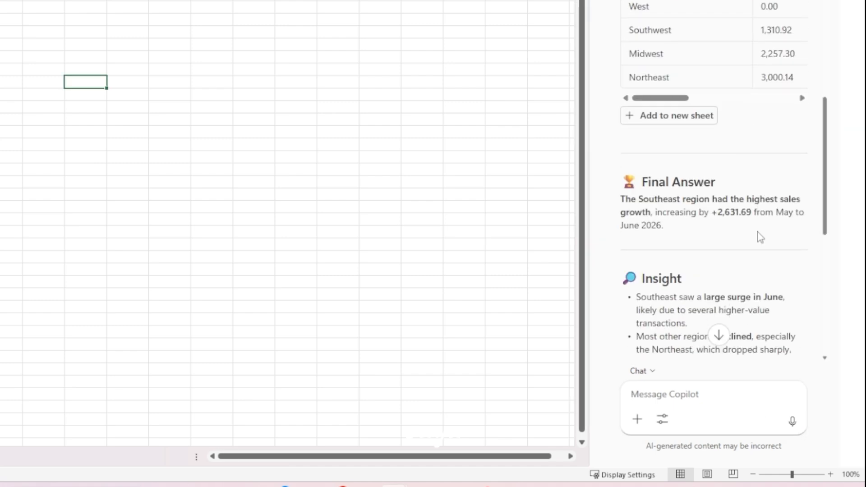
Step: Examine Copilot's answer on sales growth by region, including the results table, final answer and insight sections
scroll(761, 238, down, 2)
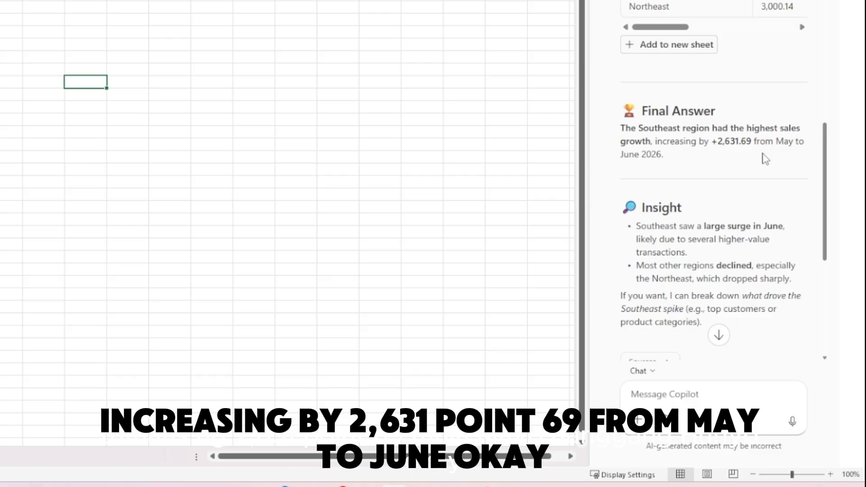
scroll(734, 219, up, 6)
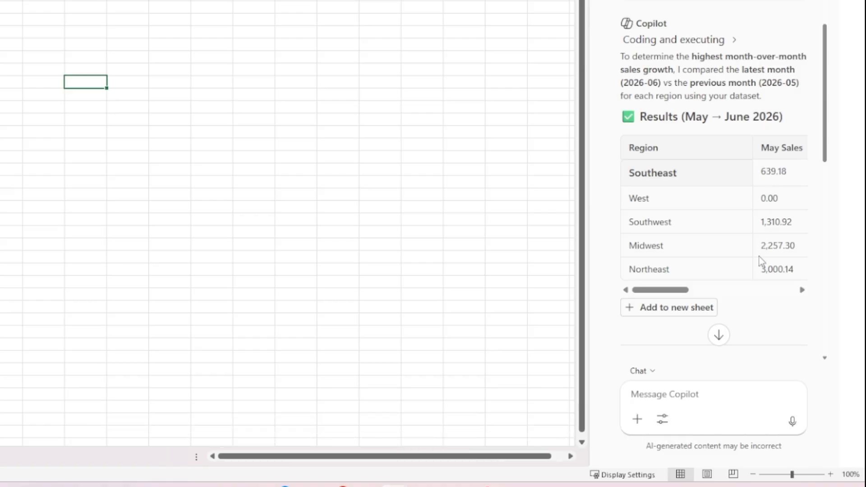
scroll(756, 260, up, 2)
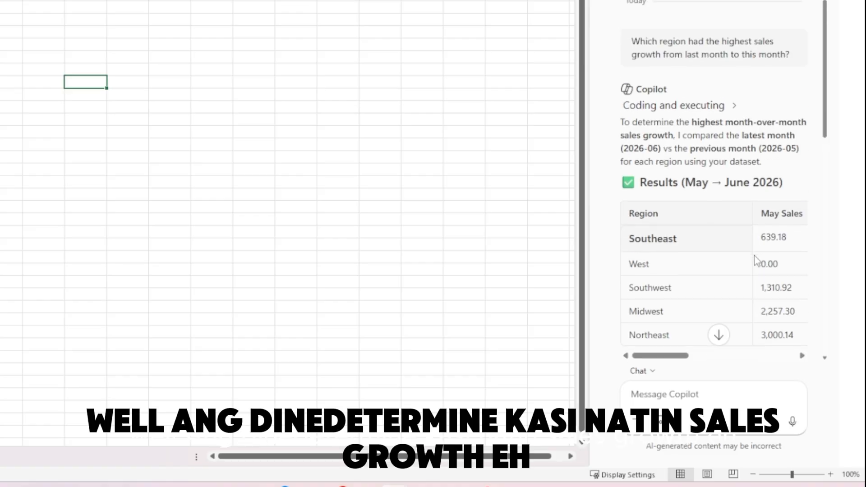
scroll(756, 266, down, 2)
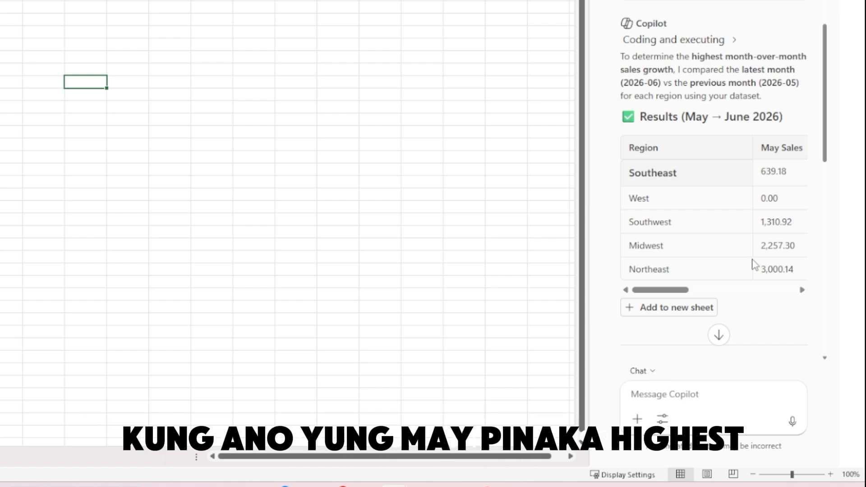
scroll(755, 265, down, 2)
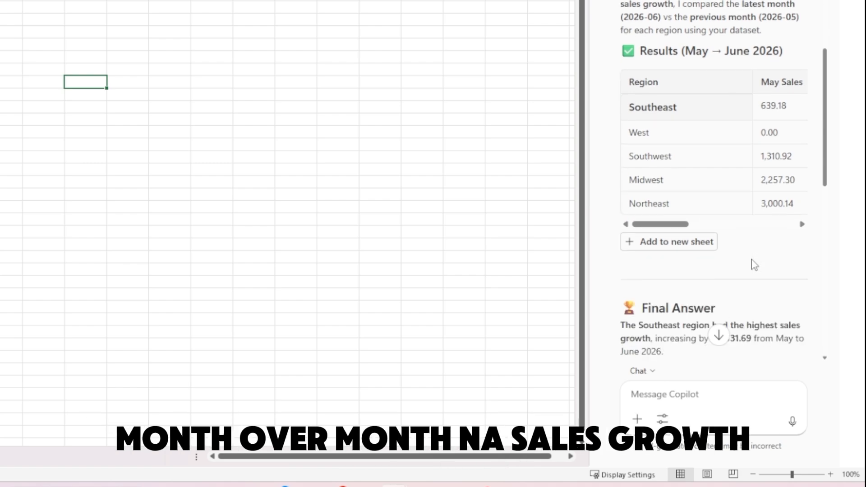
scroll(755, 265, down, 4)
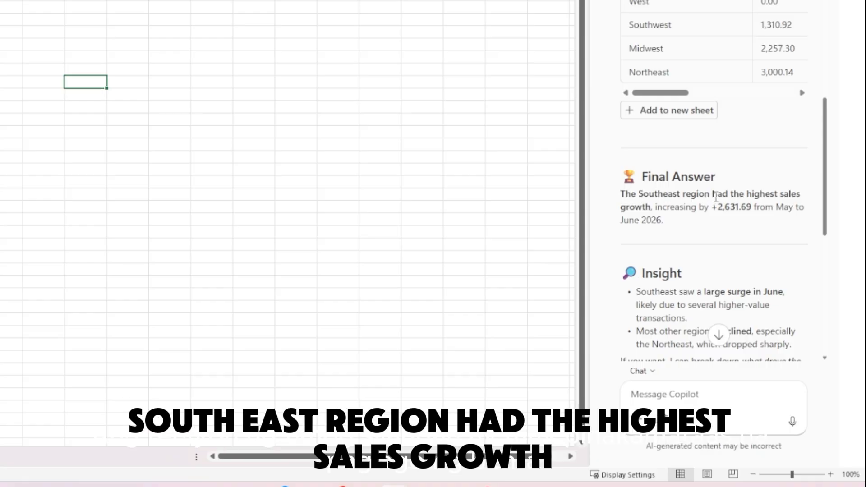
scroll(677, 112, up, 5)
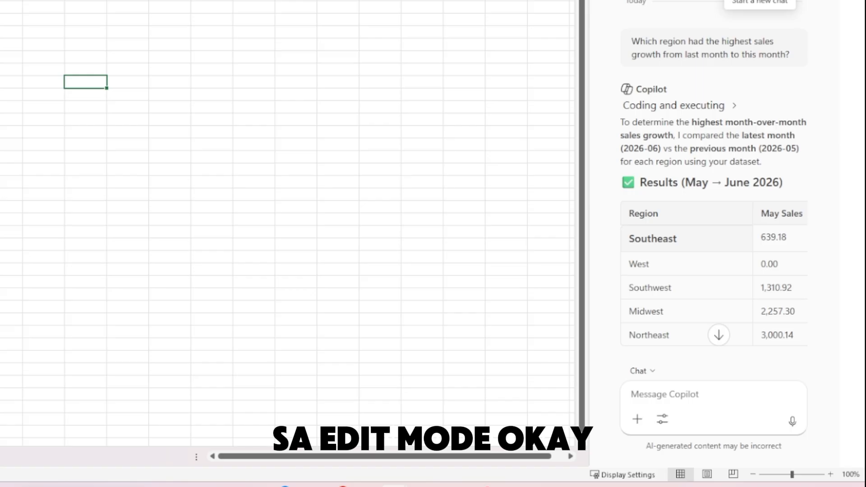
Step: Switch Copilot from chat-only mode back to allowing edits in the workbook
click(788, 1)
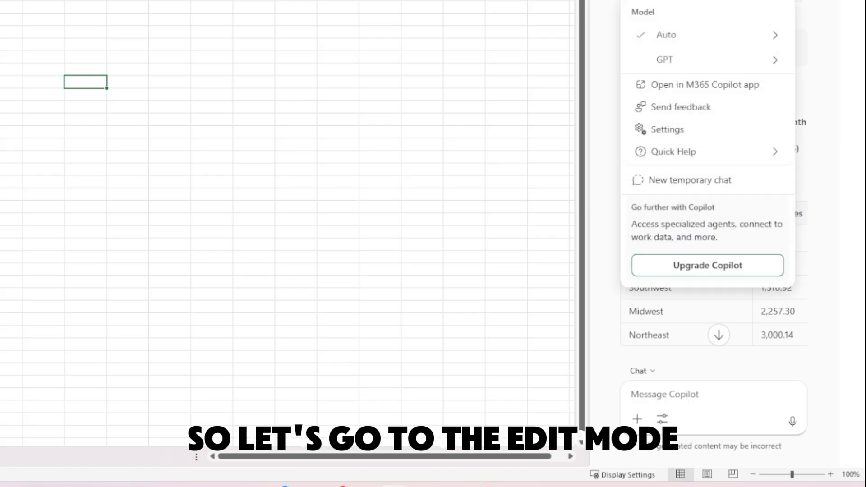
key(Escape)
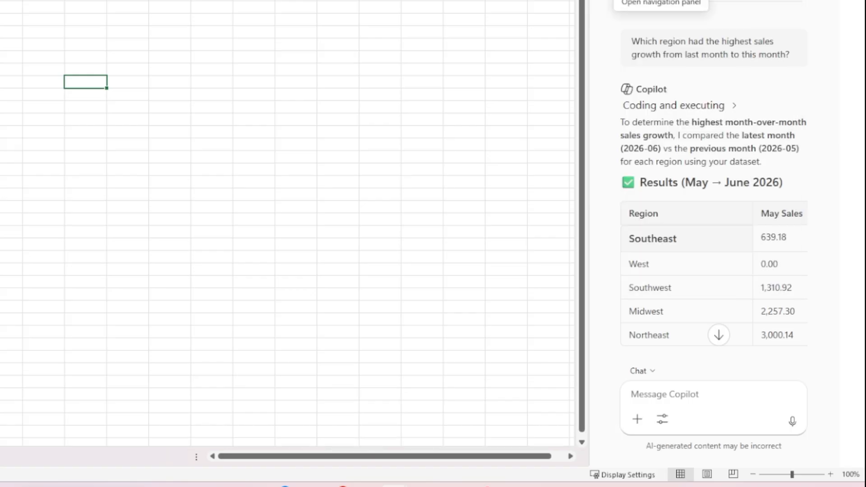
click(638, 373)
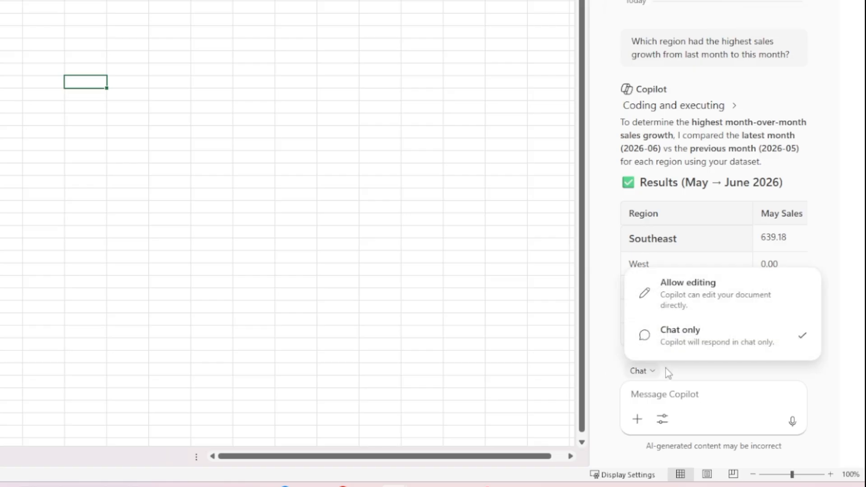
click(744, 302)
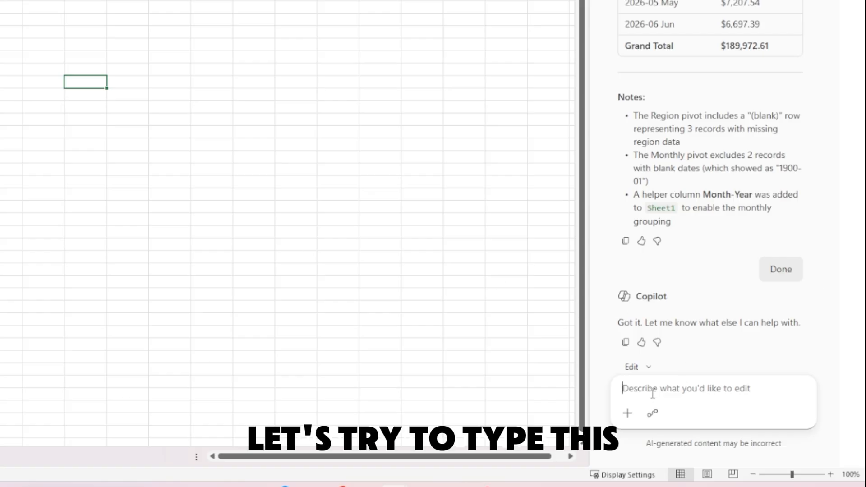
Step: Begin a Copilot prompt with "Create a new sheet called Dashboard."
text(Create)
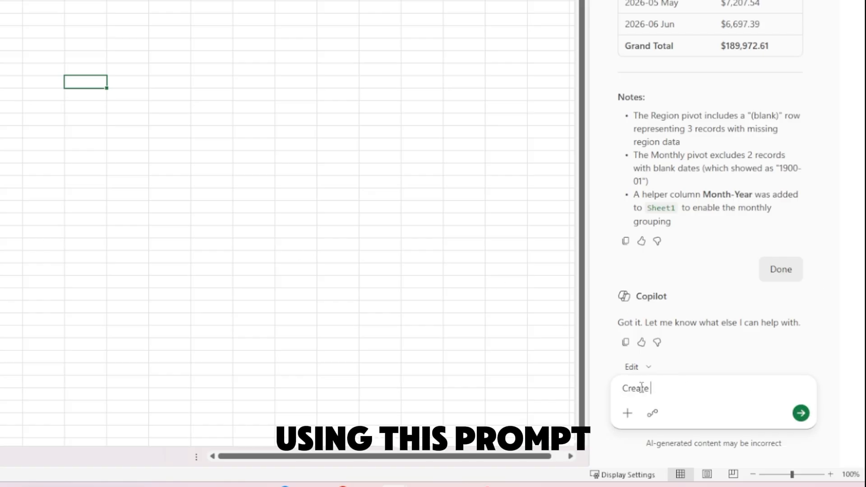
text( a new sh)
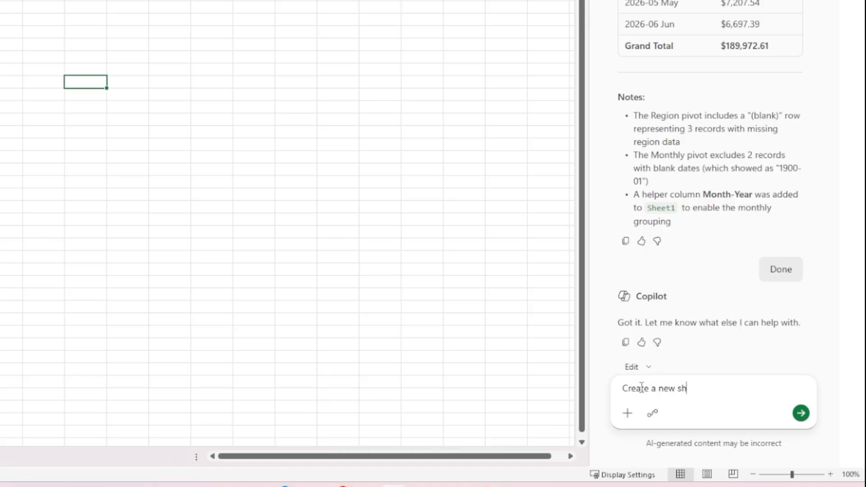
text(eet called D)
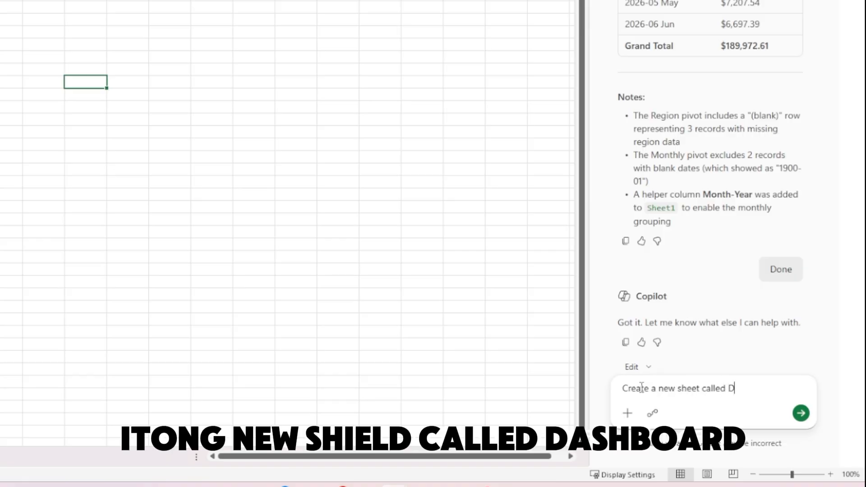
text(ashboard. On i)
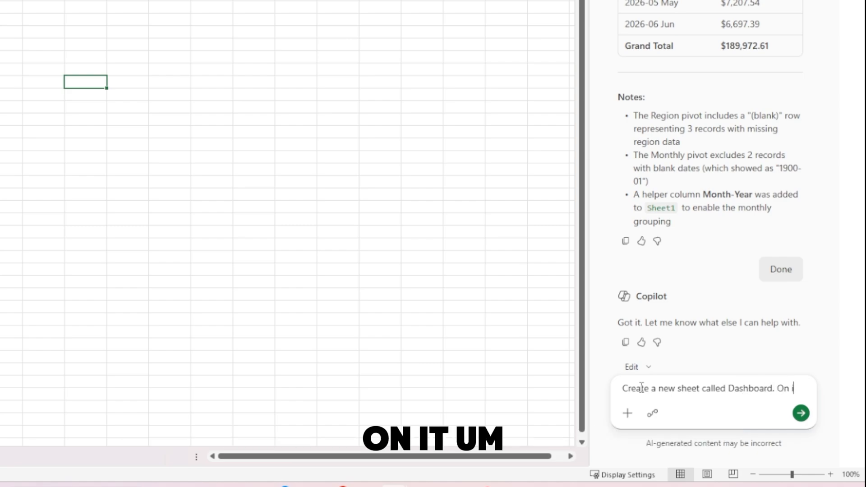
Step: Extend the prompt to request a column chart on the new sheet showing total sales by region
text(t, build a)
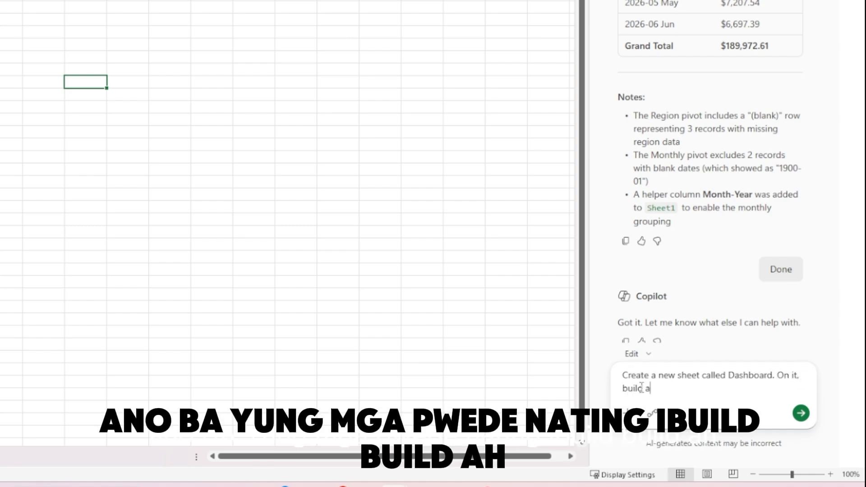
text( colu,m)
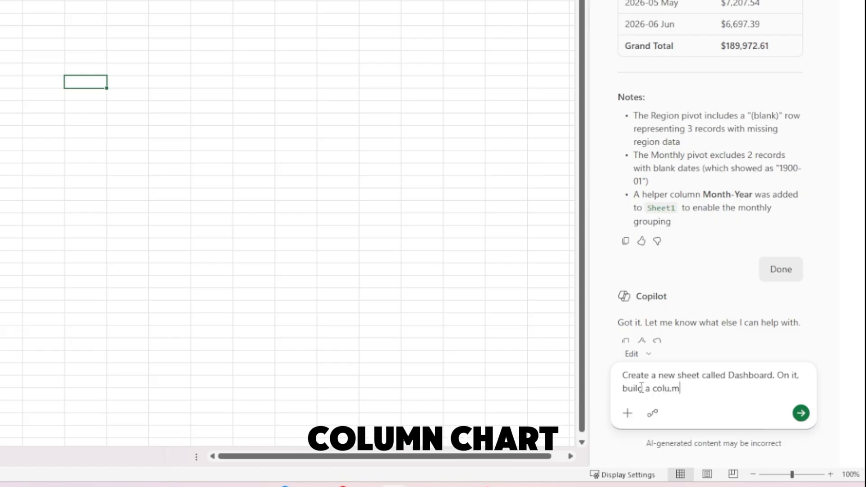
key(BackSpace)
key(BackSpace)
text(mn c)
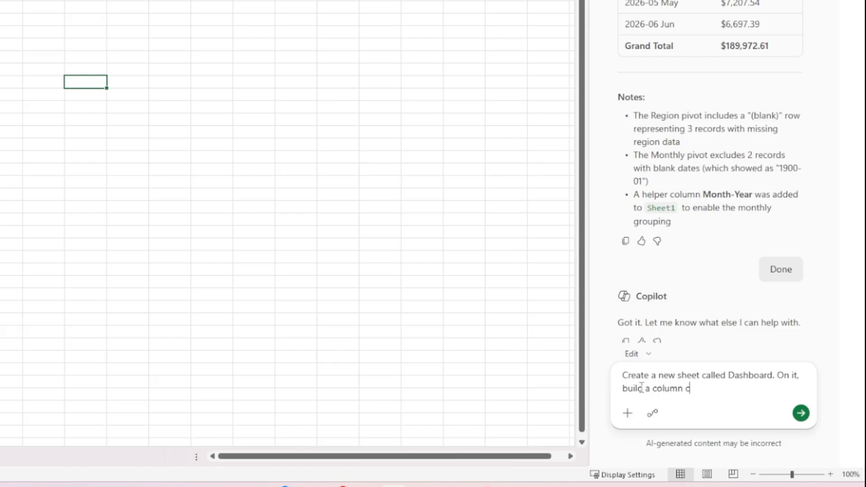
text(hasrt showing total)
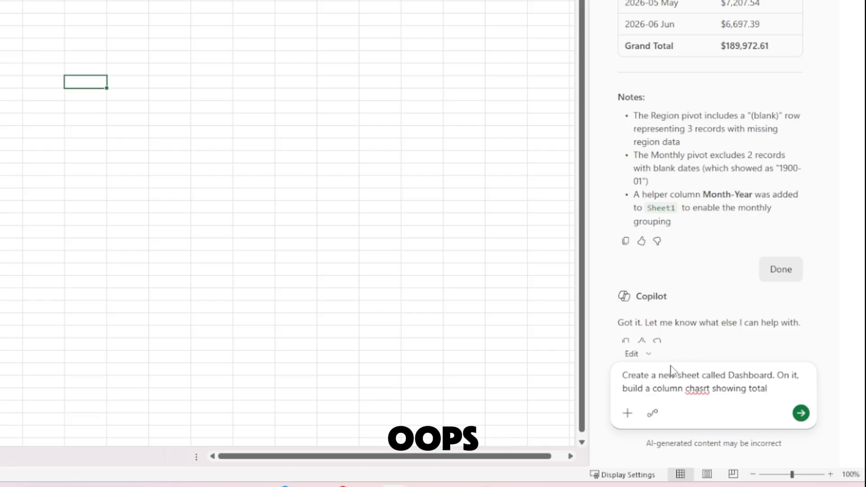
click(707, 388)
key(BackSpace)
key(BackSpace)
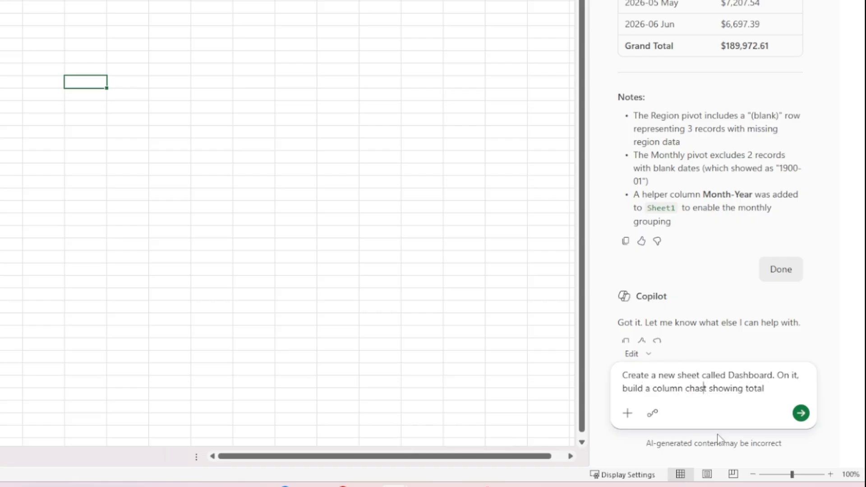
text(r)
click(778, 385)
text(sales by)
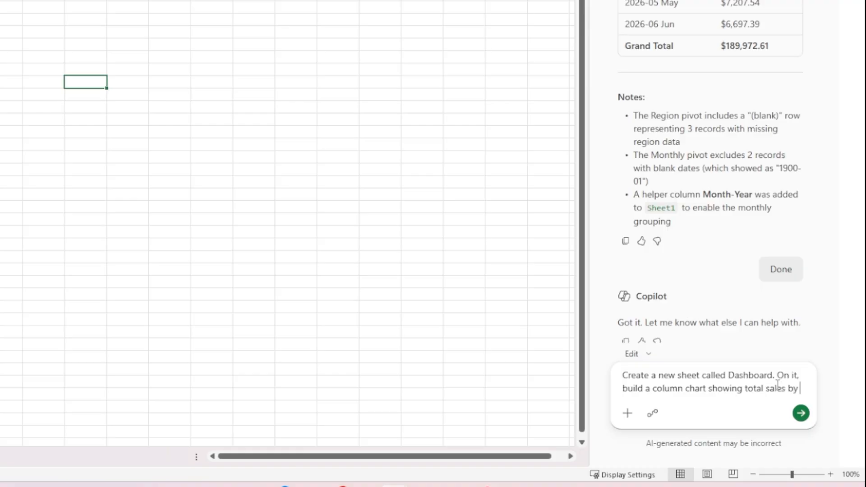
text( region, and a )
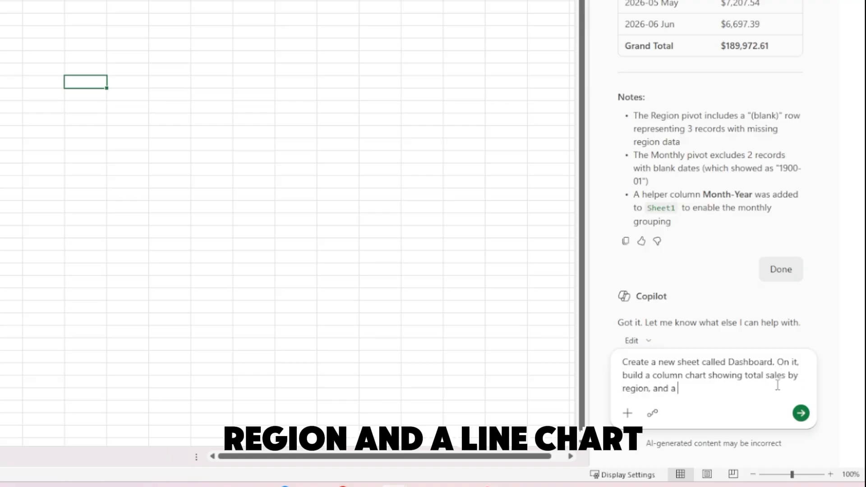
Step: Add to the prompt a request for a line chart showing the monthly sales trend
text(line chart showing the mo)
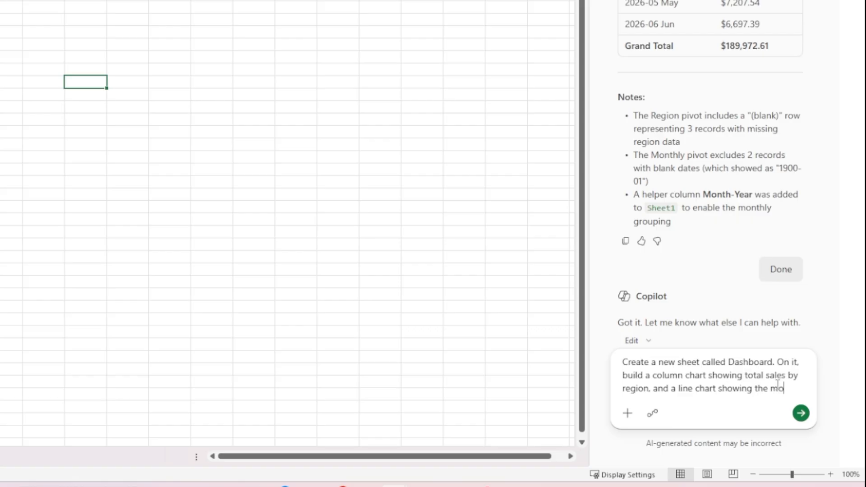
text(nthly sales)
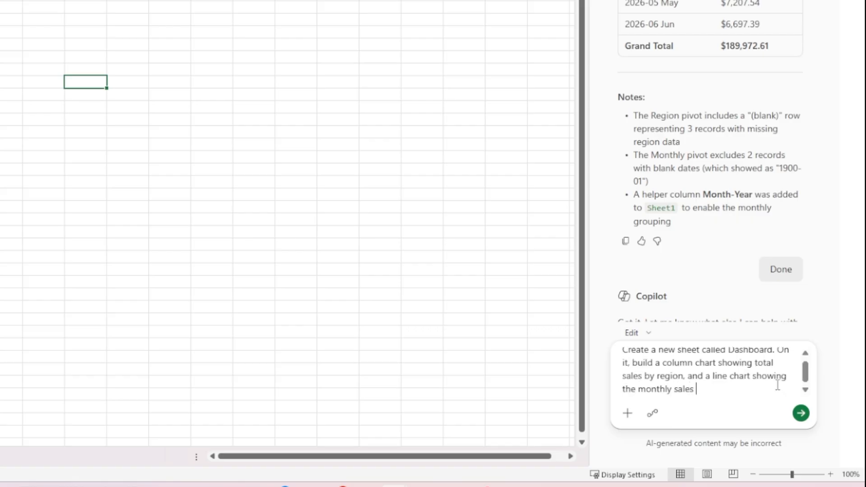
text( trend. Asd)
Step: Continue the prompt with a request to add a slicer for Region that filters both charts together
key(BackSpace)
key(BackSpace)
text(dd a )
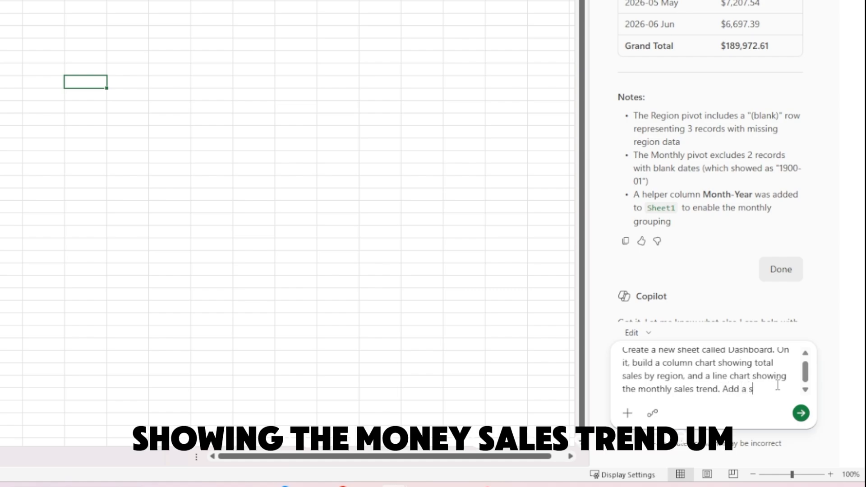
text(slicer )
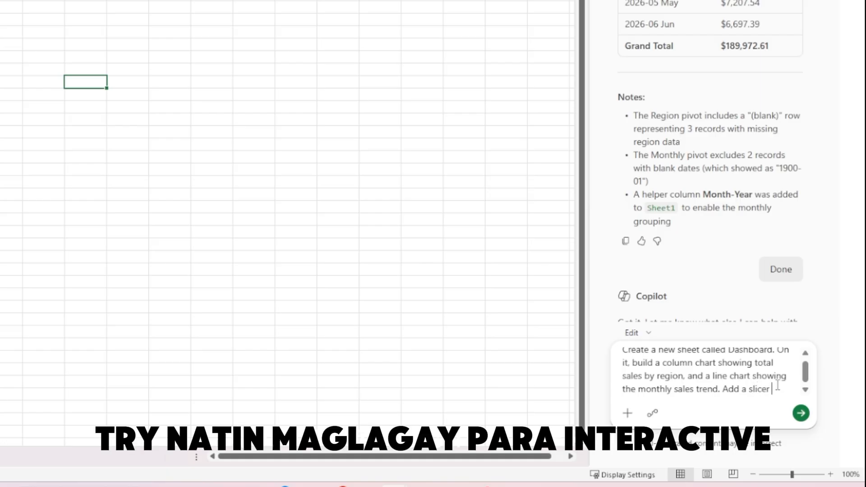
text(for Regio)
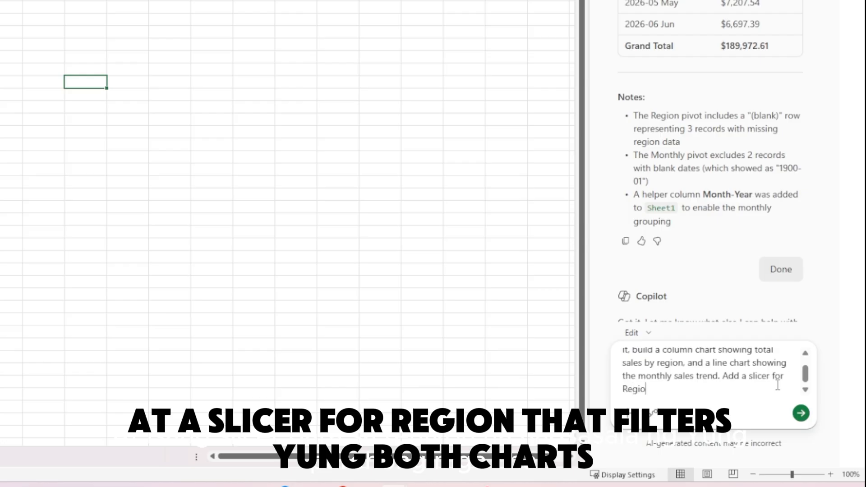
text(n that fliters bio)
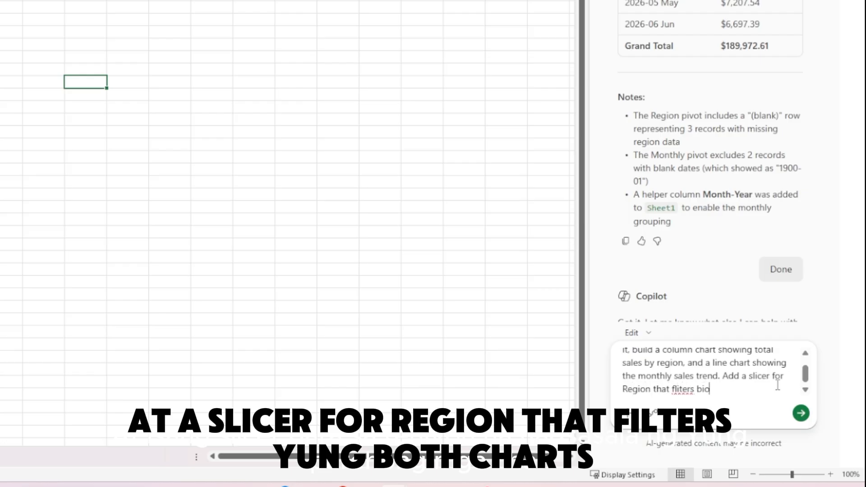
text(th charts)
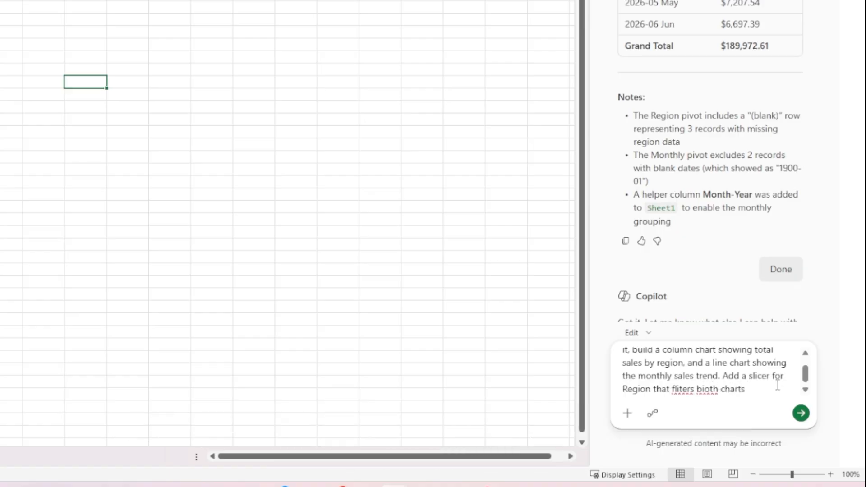
text( togeher)
click(705, 389)
key(BackSpace)
click(770, 390)
text(ther.)
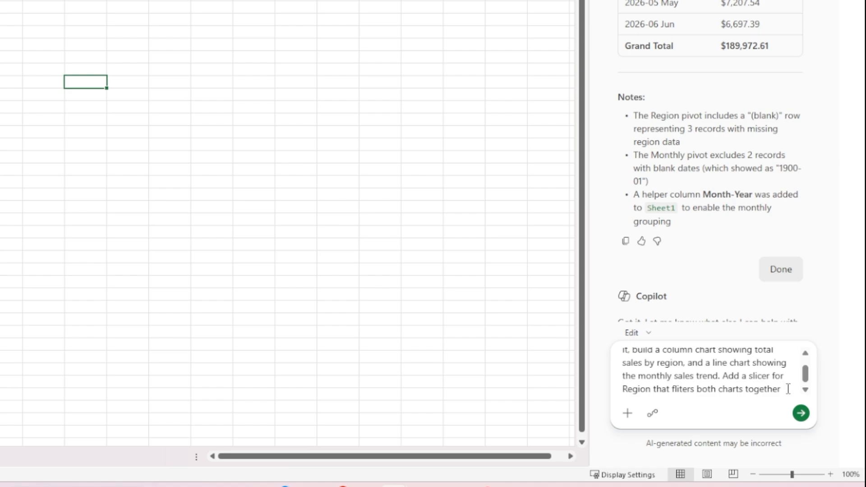
Step: Add to the prompt instructions to remove gridlines and apply clean formatting with a consistent color theme
text( Remove )
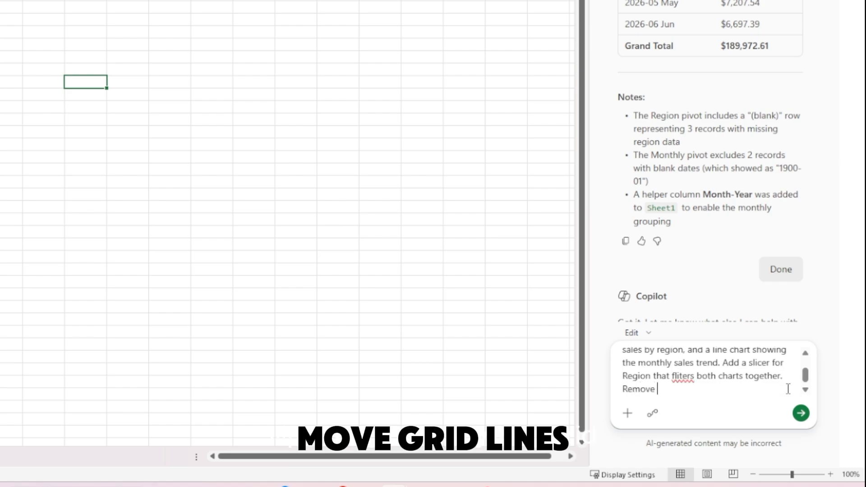
text(gridlines, app)
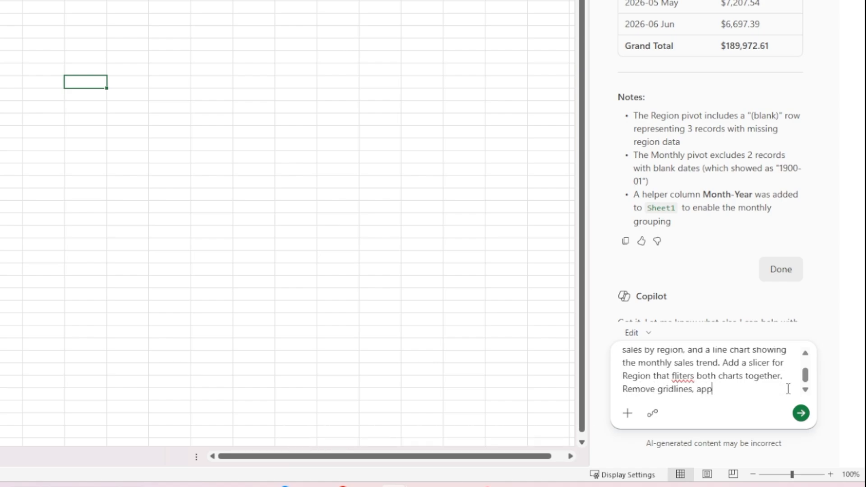
text(ly clean format)
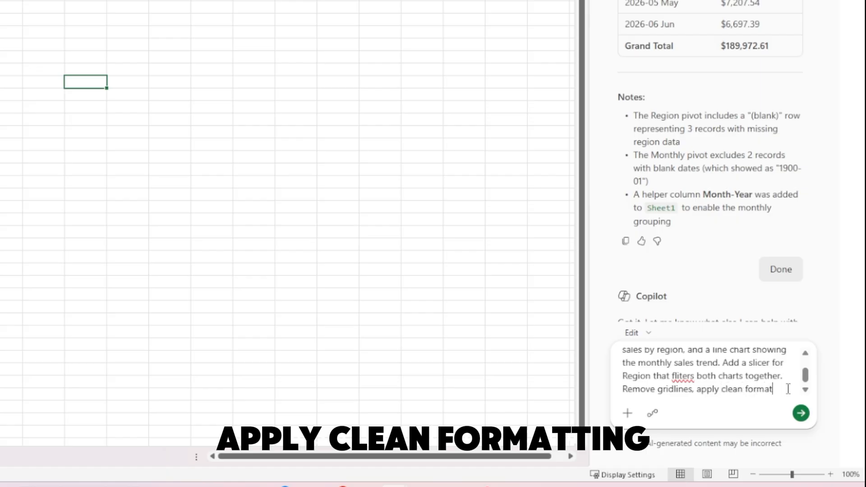
text(ting with a consi)
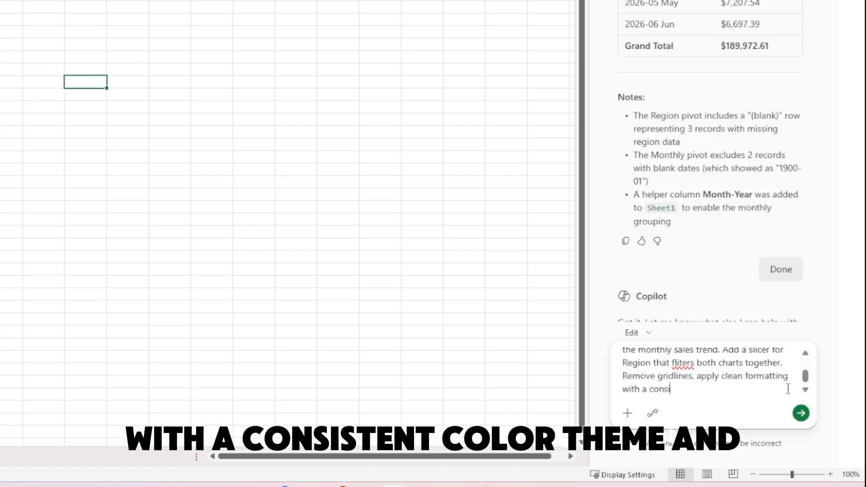
text(stent color theme, and )
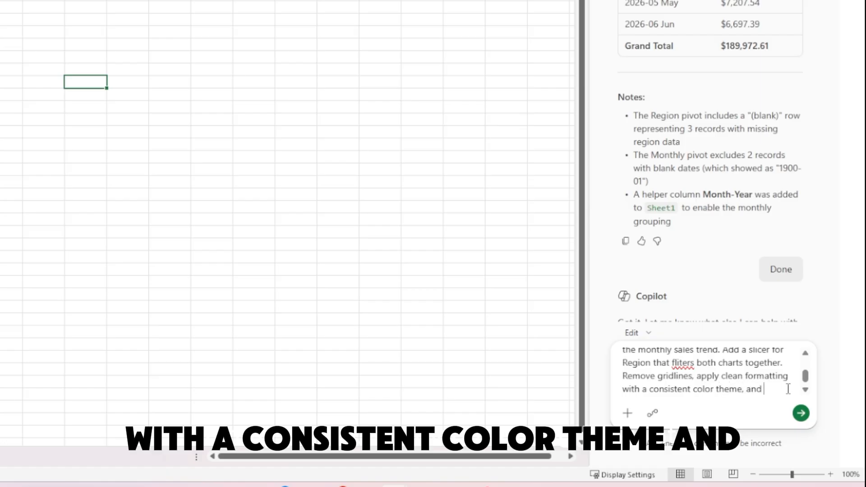
Step: Finish the prompt by asking to highlight the top-performing region in green, and send it to Copilot
text(hiog)
key(BackSpace)
key(BackSpace)
text(g)
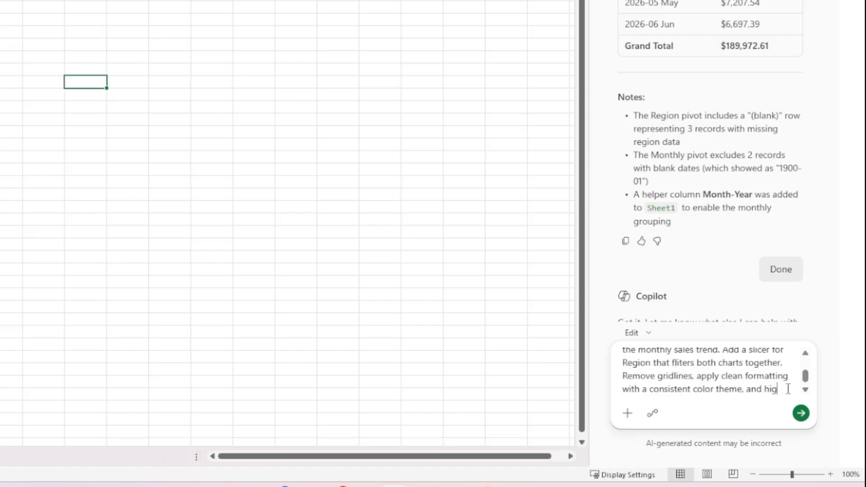
text(hlight the to)
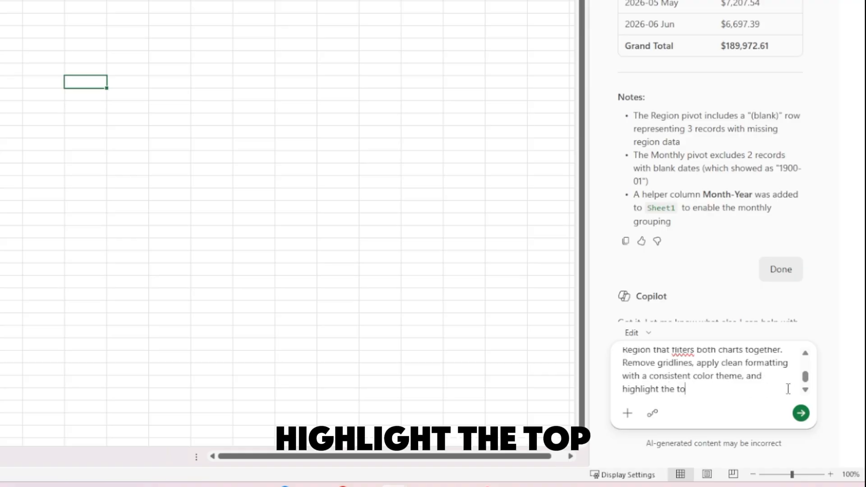
text(p-perfor)
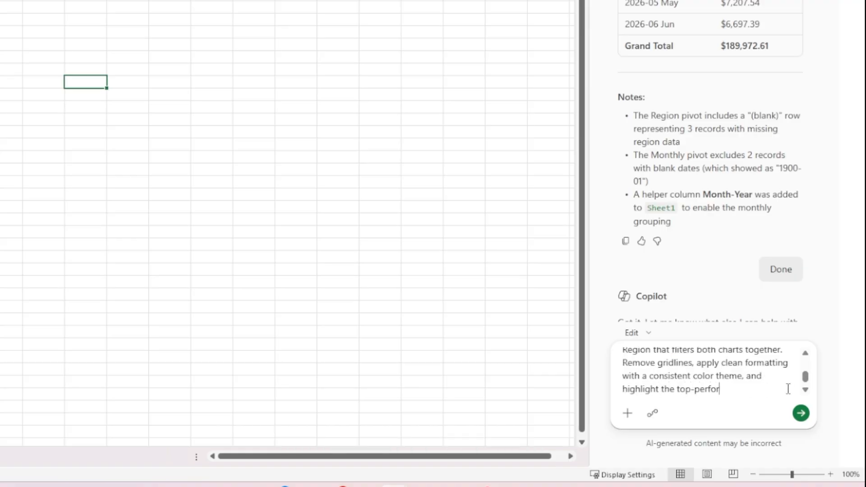
text(ming region in g)
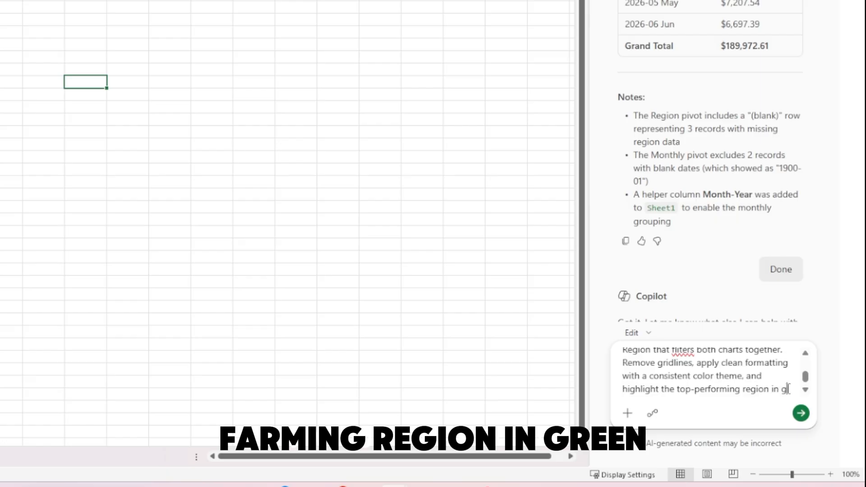
text(reen.)
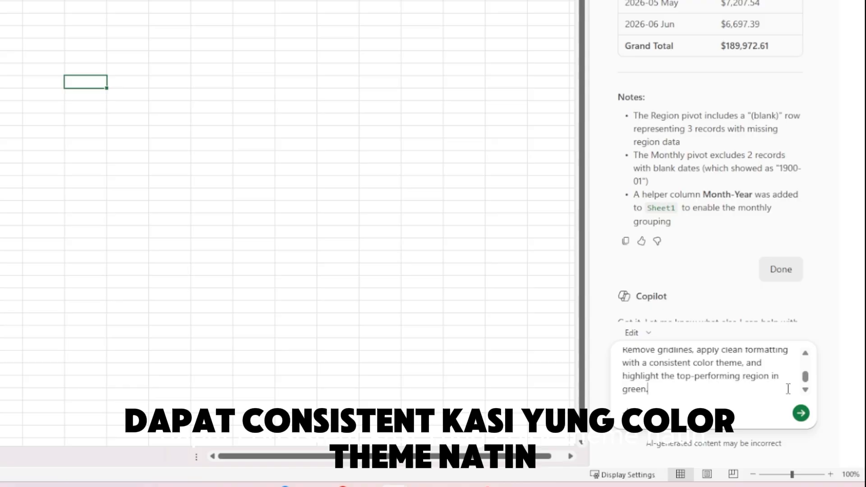
key(Return)
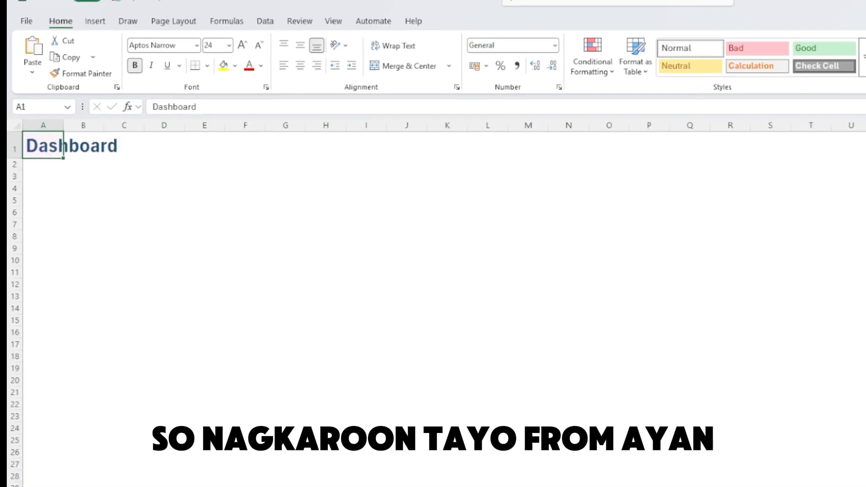
Step: Review Copilot's summary of what was created and examine the Dashboard sheet's two charts, Key Metrics and Monthly Insights
scroll(253, 456, down, 3)
scroll(285, 429, down, 5)
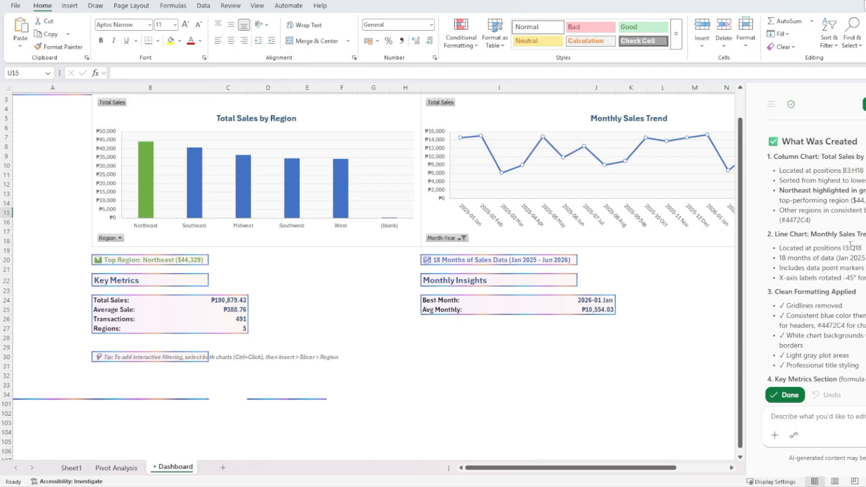
scroll(851, 247, up, 3)
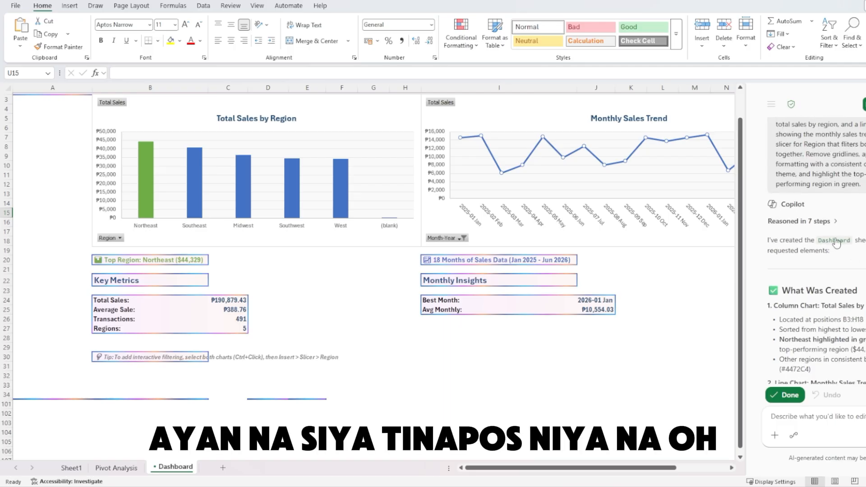
click(596, 357)
scroll(542, 352, up, 1)
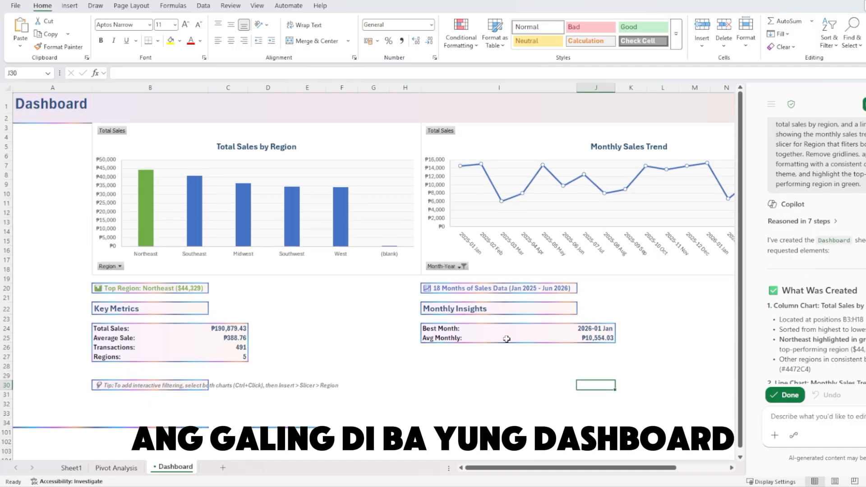
scroll(641, 334, down, 2)
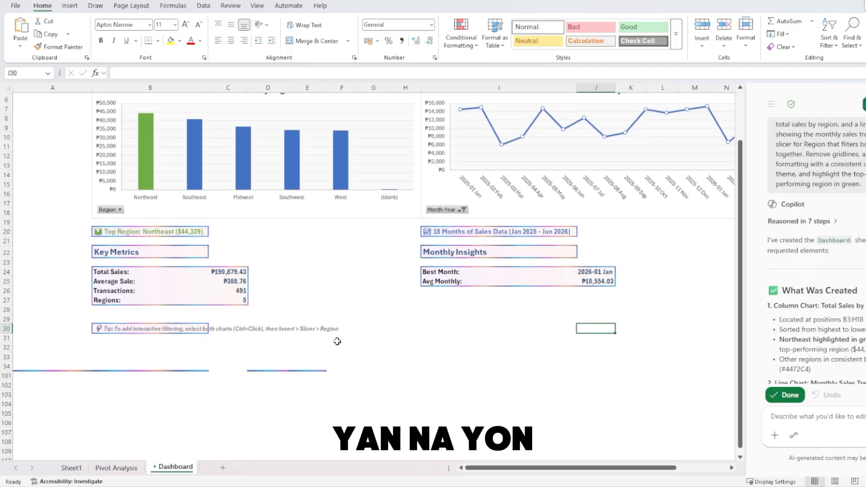
scroll(337, 341, up, 2)
scroll(835, 267, down, 2)
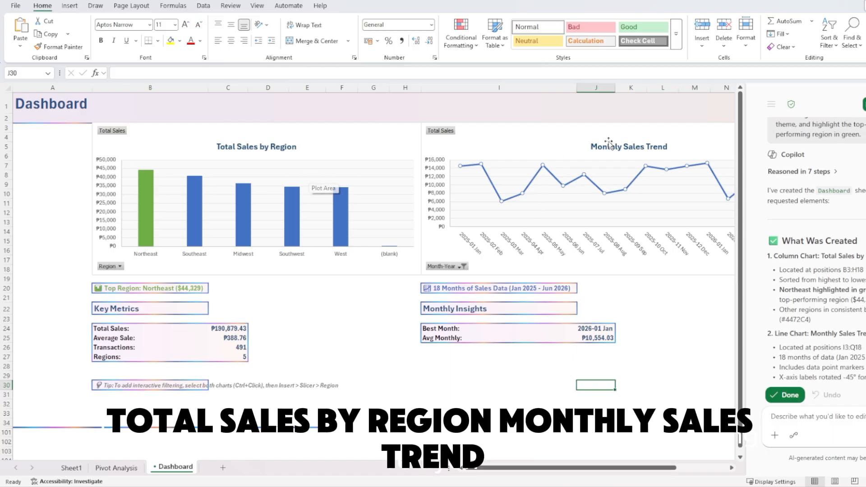
Step: Read the rest of Copilot's summary, covering the line chart, clean formatting, Key Metrics section and note about slicers
scroll(863, 301, down, 4)
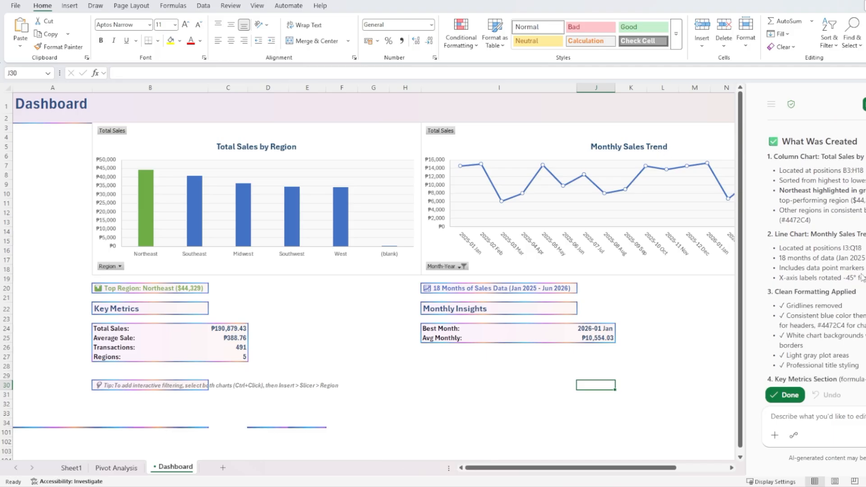
scroll(863, 301, down, 5)
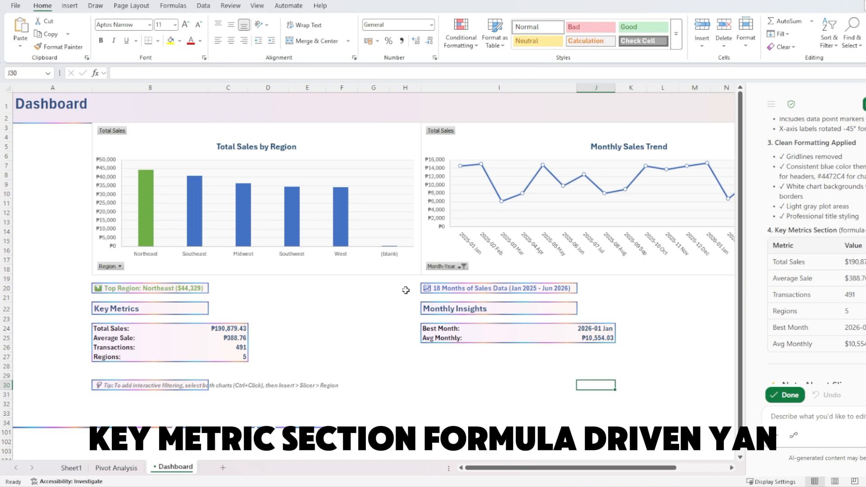
scroll(819, 270, down, 5)
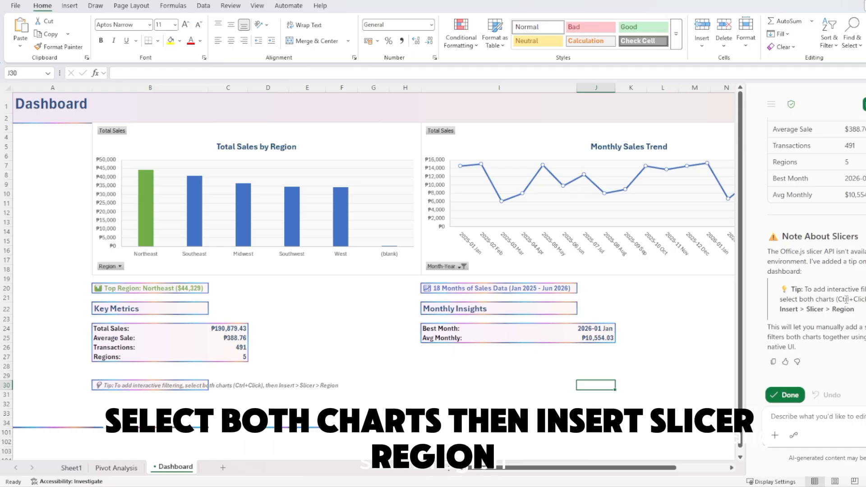
Step: Try to insert a slicer for the Total Sales by Region and Monthly Sales Trend charts, checking the available connections and data model
click(297, 206)
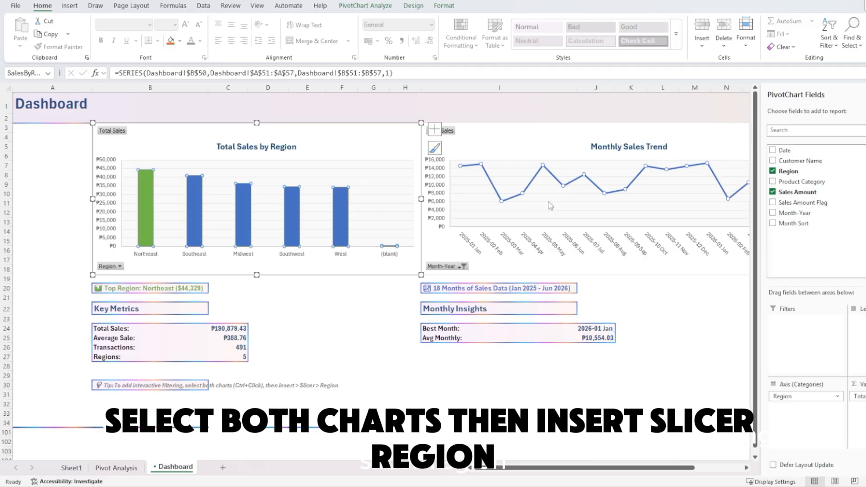
click(559, 201)
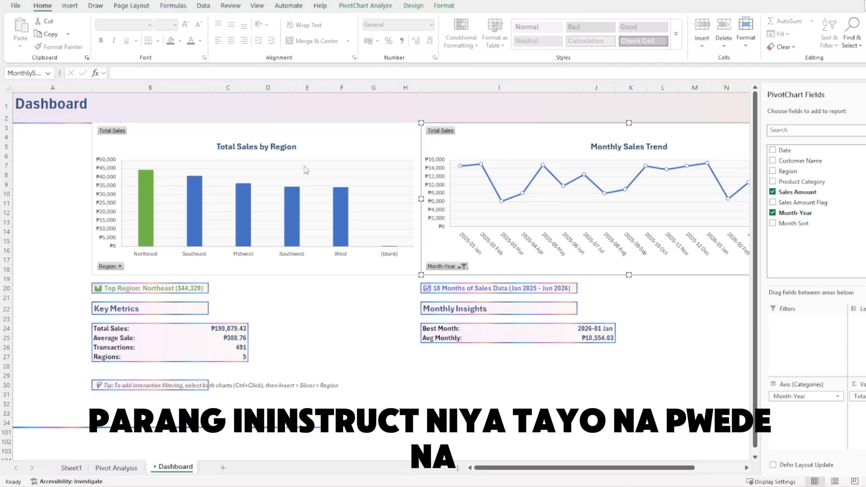
click(354, 145)
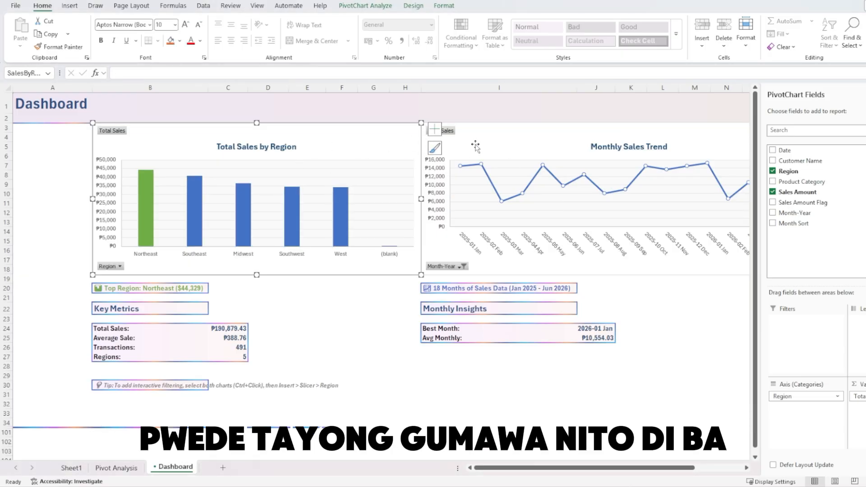
ctrl+click(510, 146)
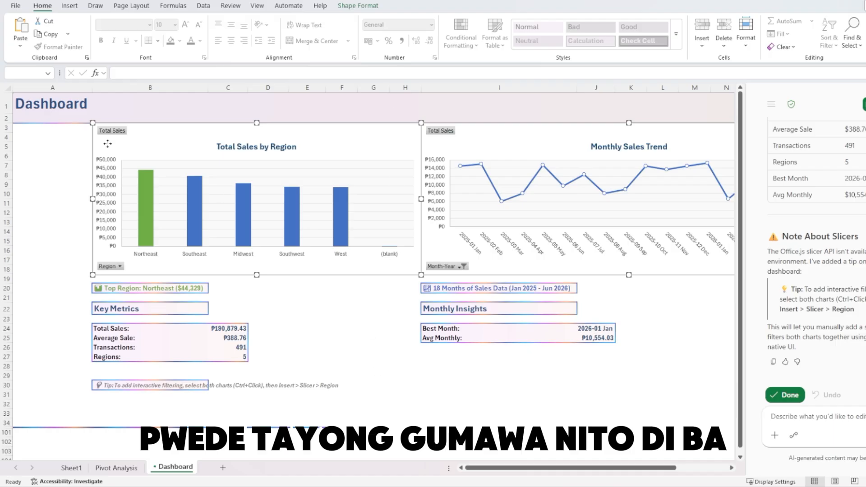
click(70, 6)
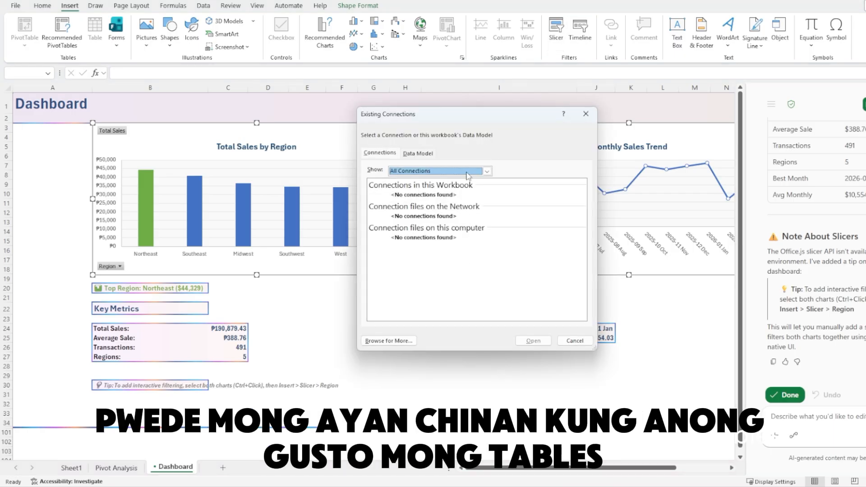
click(406, 155)
click(391, 154)
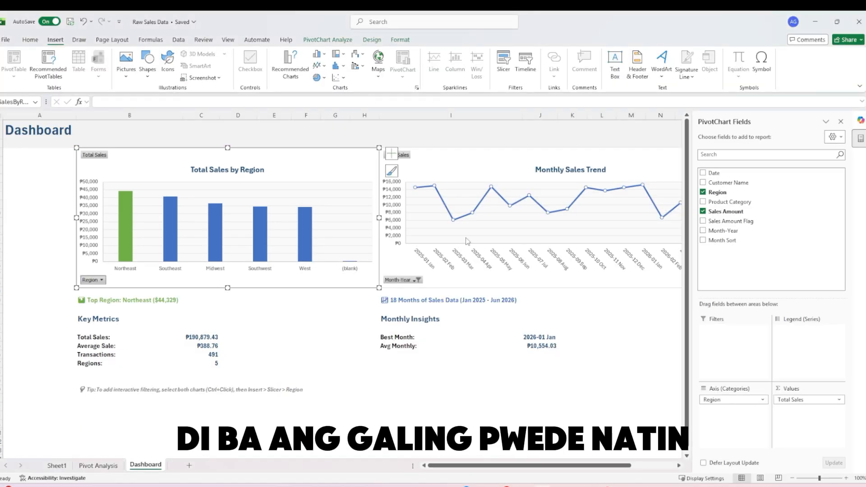
click(620, 354)
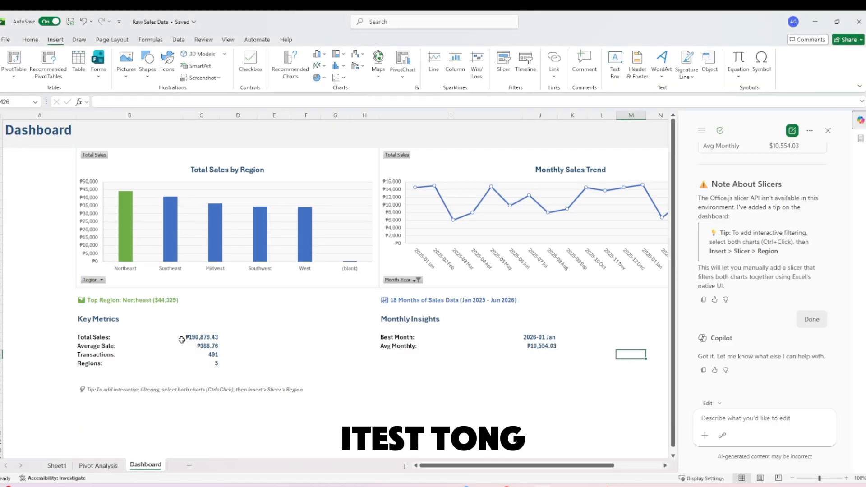
Step: Filter the Total Sales by Region chart to show only the Northeast region
click(102, 280)
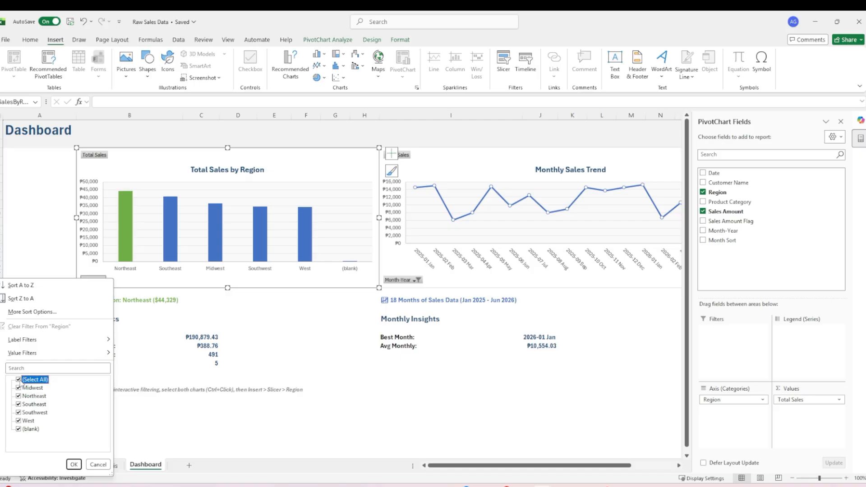
click(18, 381)
click(19, 396)
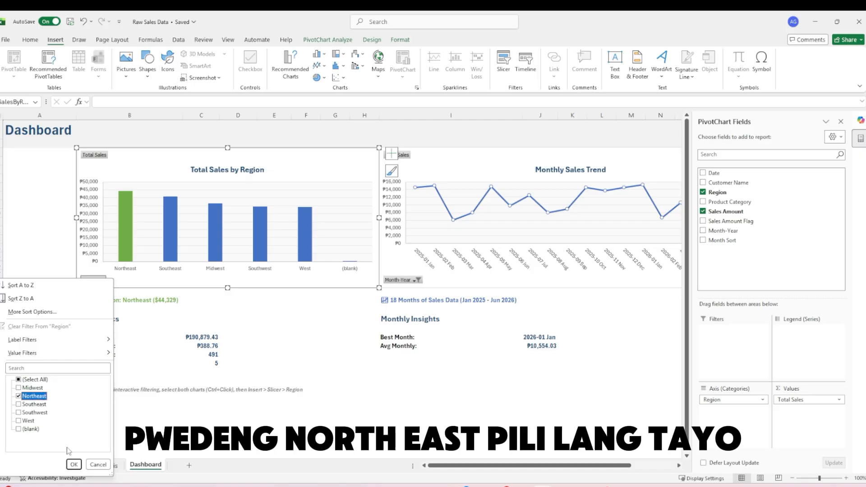
click(74, 465)
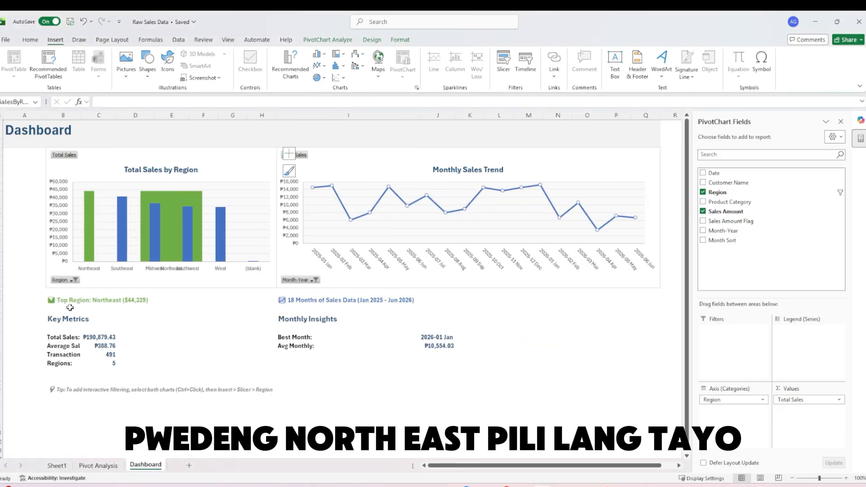
Step: Add Southeast and Southwest to the Region filter of the Total Sales by Region chart
click(71, 287)
click(75, 280)
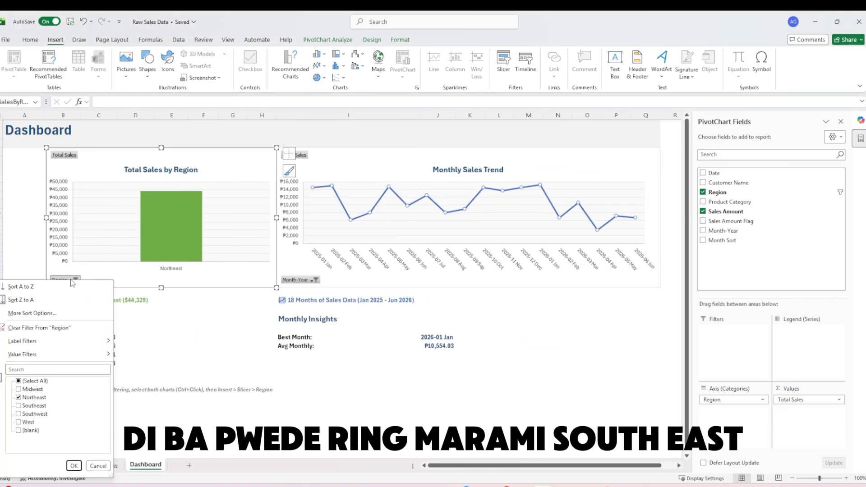
click(19, 415)
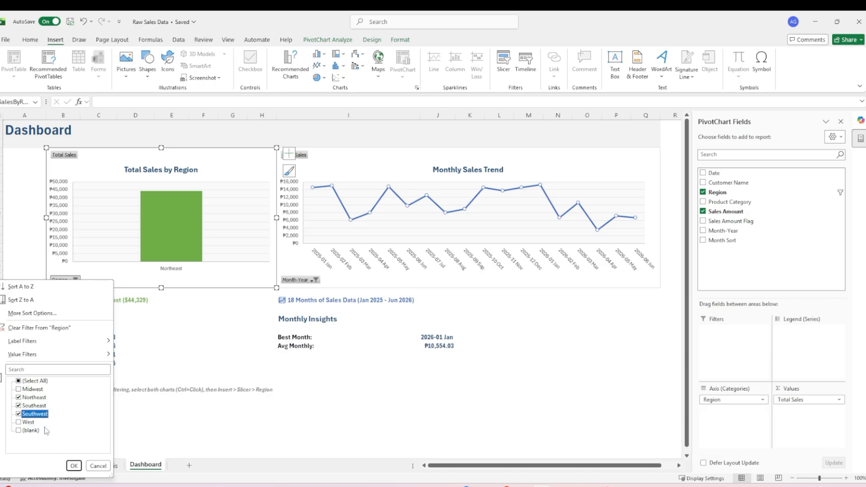
click(74, 466)
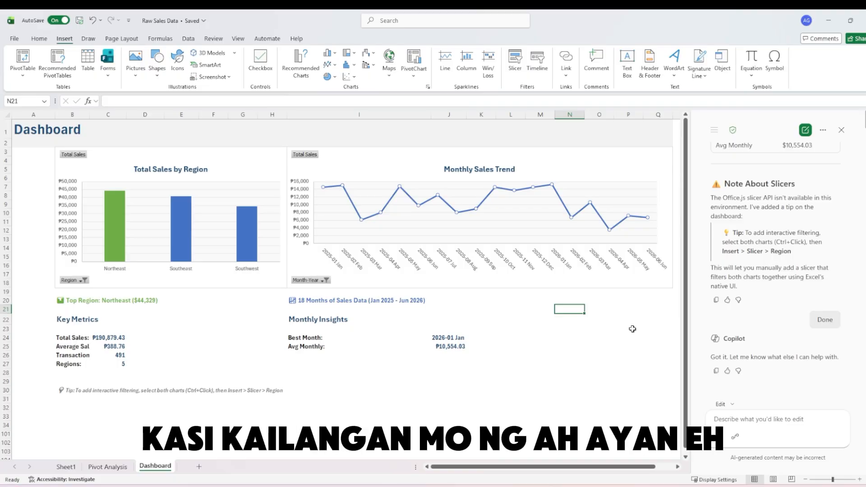
Step: Look over the filtered Dashboard sheet and reread Copilot's notes on formatting, key metrics and slicers
click(514, 355)
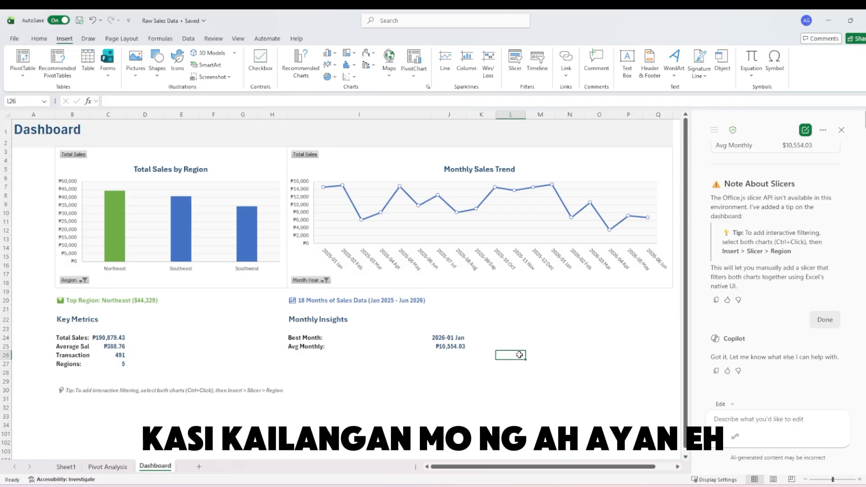
scroll(492, 367, down, 1)
scroll(491, 366, down, 3)
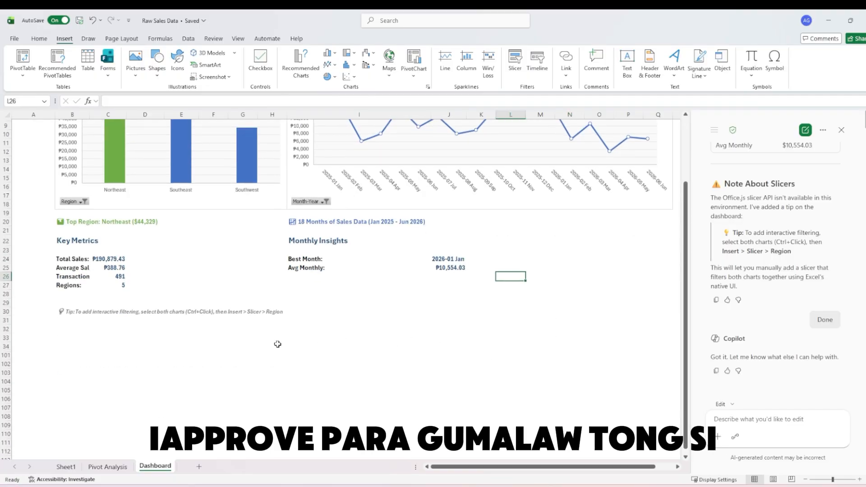
scroll(417, 333, up, 3)
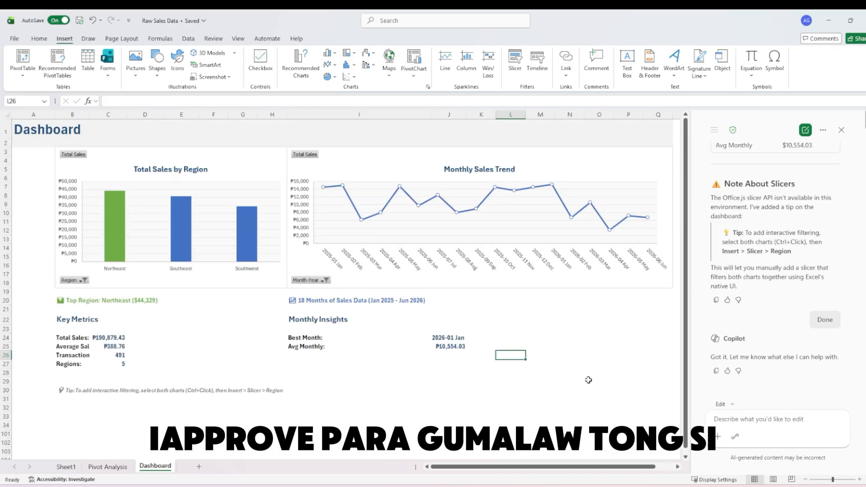
scroll(766, 346, up, 5)
scroll(768, 347, down, 5)
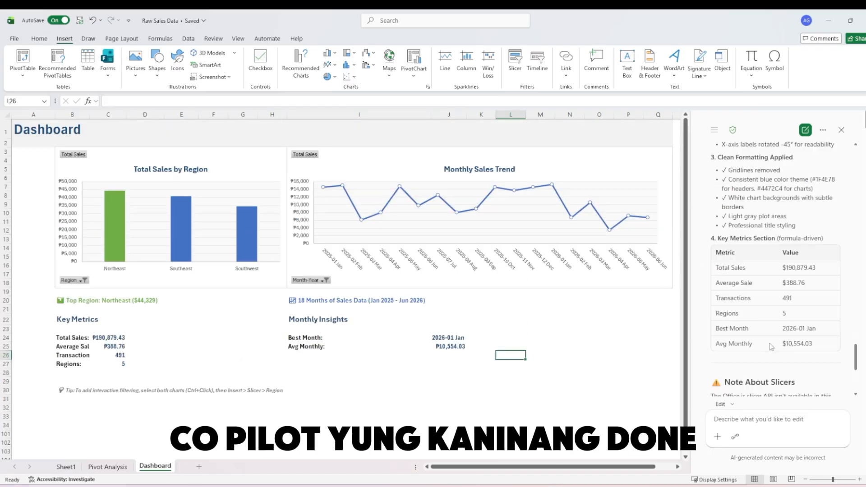
scroll(740, 357, up, 5)
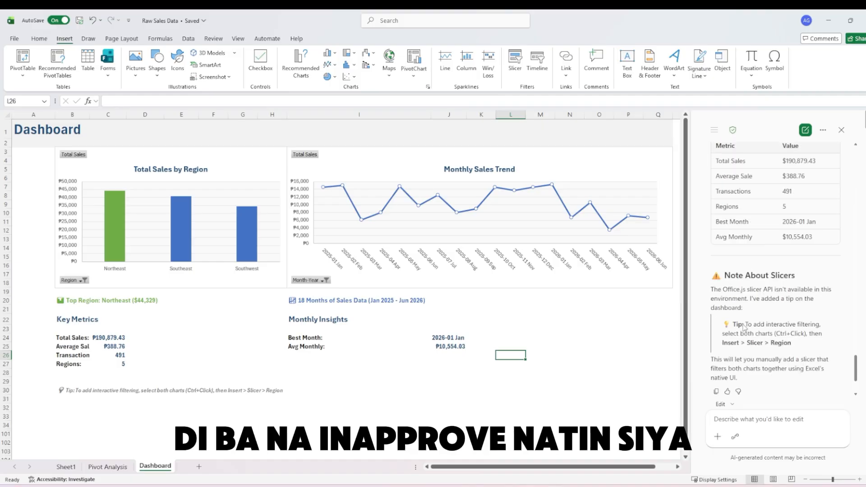
scroll(744, 337, down, 5)
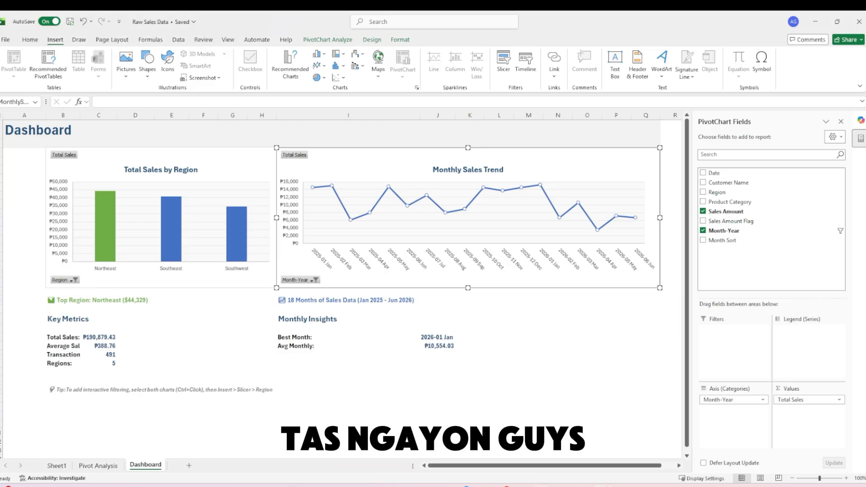
Step: Ask Copilot to make the chart titles bigger and bold and add a KPI card at the top showing total revenue, and accept its edits
click(513, 351)
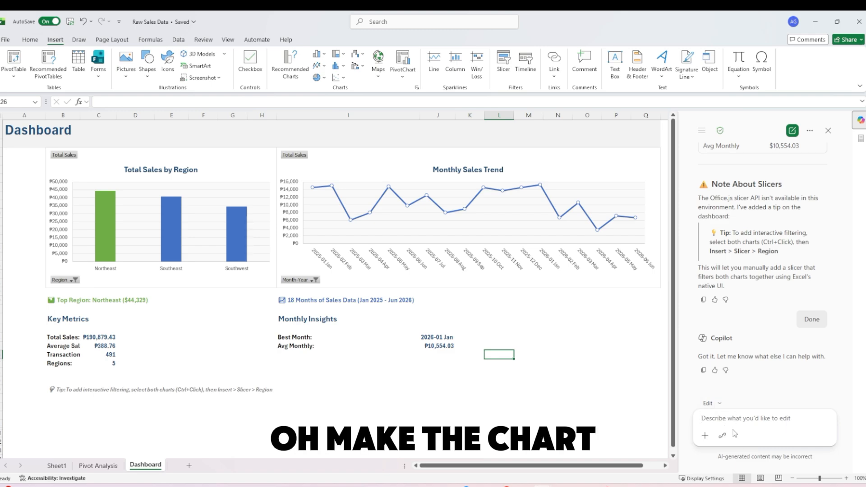
text(Make the cha)
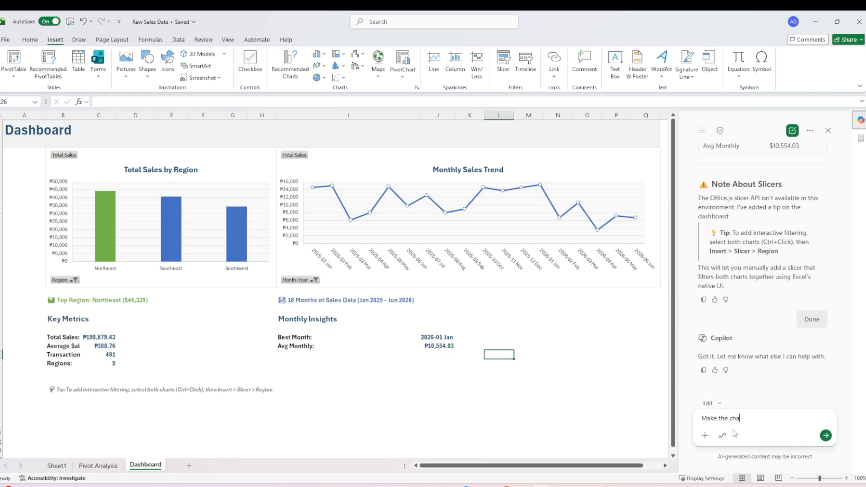
text(rt tiles)
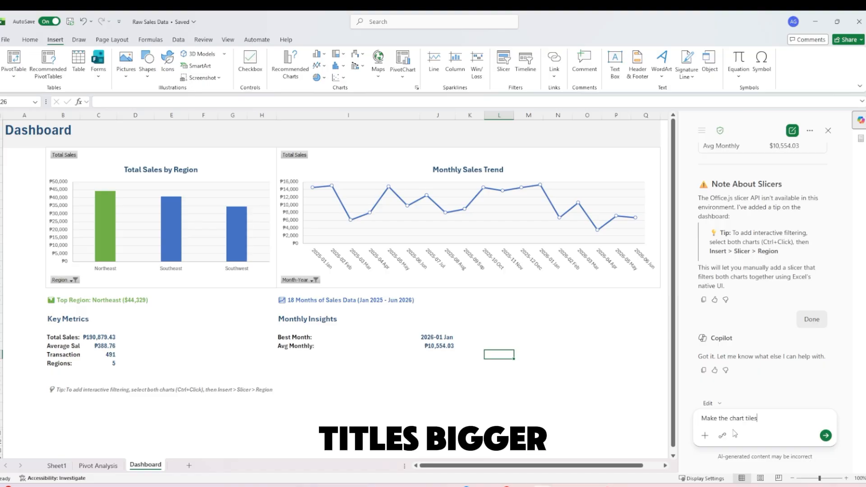
text( bigger a)
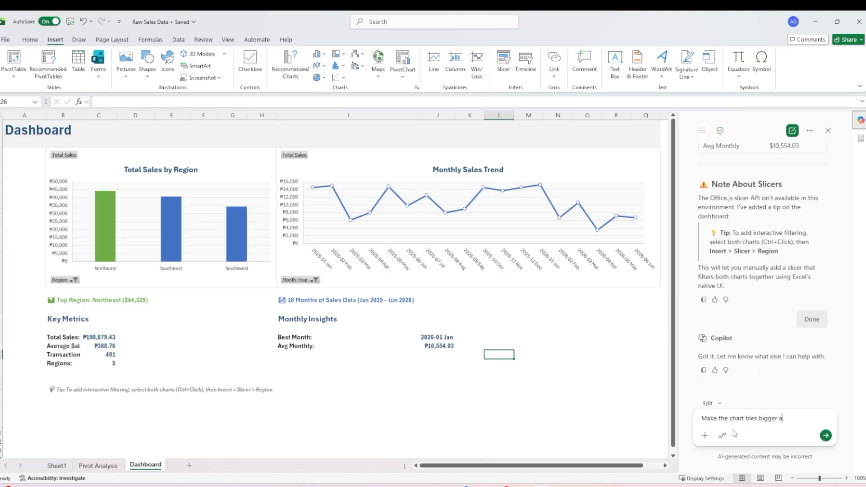
key(BackSpace)
key(BackSpace)
key(BackSpace)
key(BackSpace)
key(BackSpace)
key(BackSpace)
key(BackSpace)
key(BackSpace)
key(BackSpace)
key(BackSpace)
text(and add a KPI card at the top showing total re)
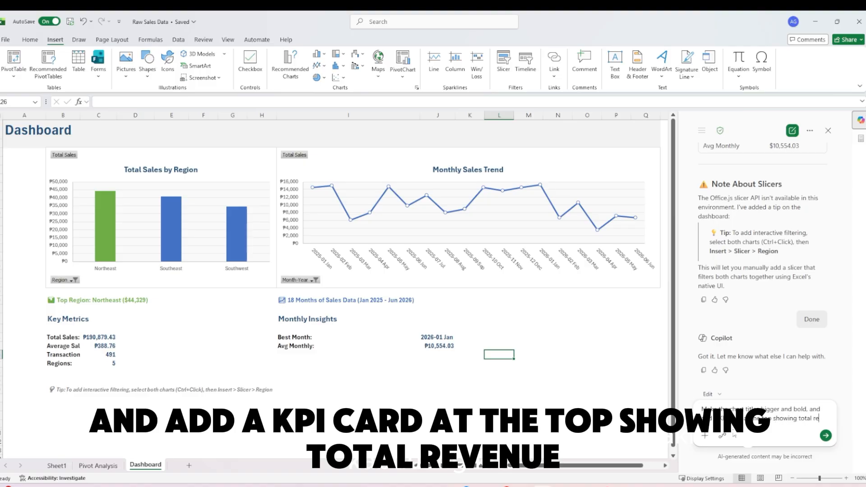
text(venue.)
key(Return)
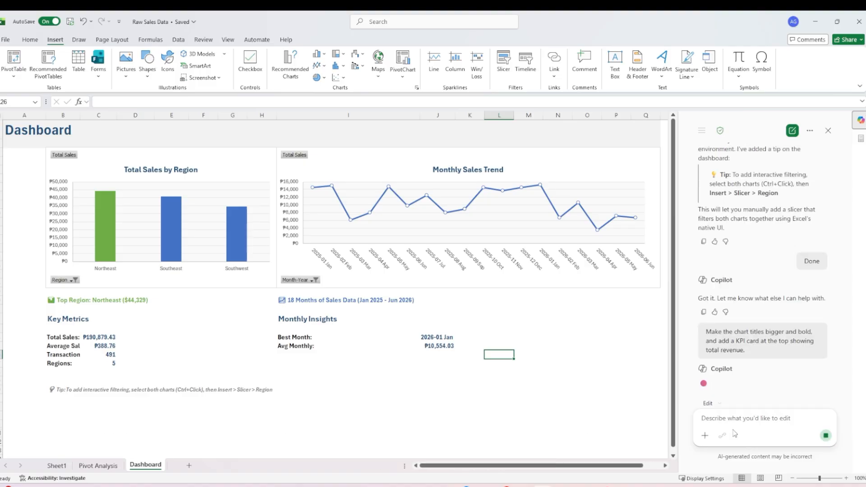
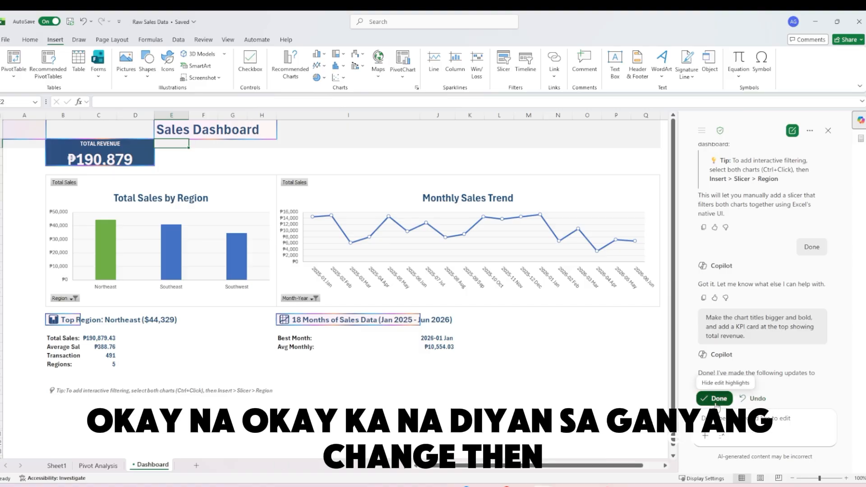
click(716, 400)
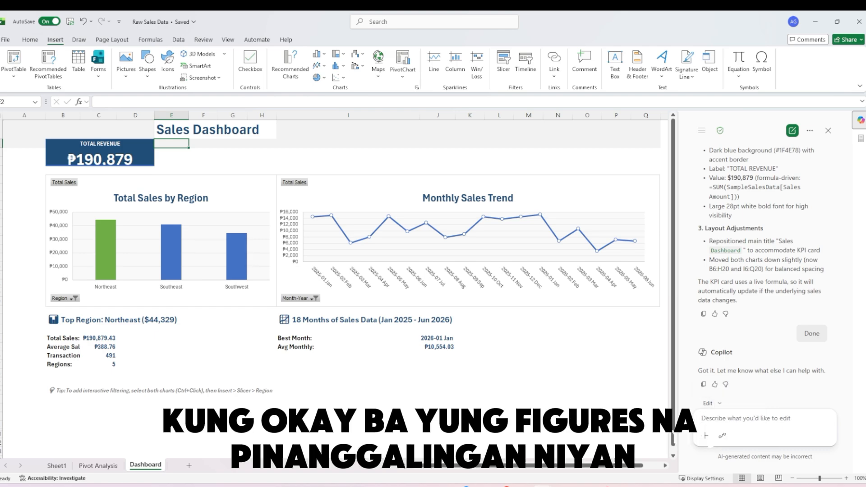
Step: Switch Copilot to chat-only mode and ask it to double check this dashboard for any formula errors or broken references
click(718, 407)
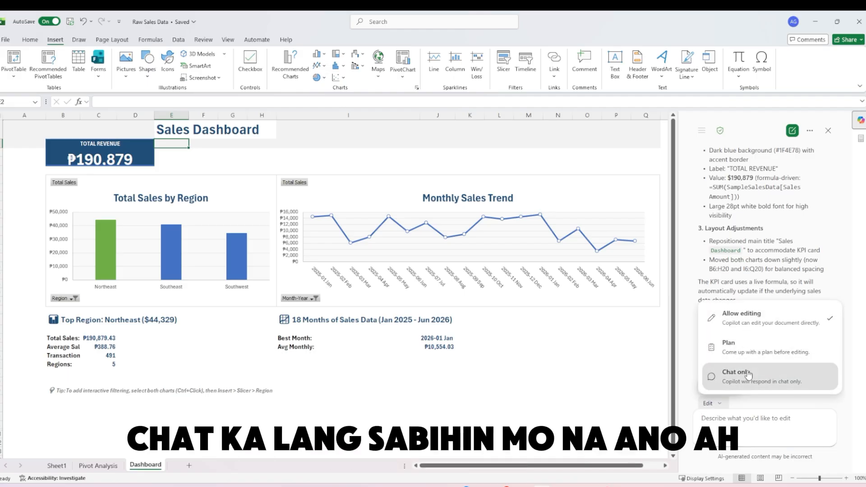
click(749, 375)
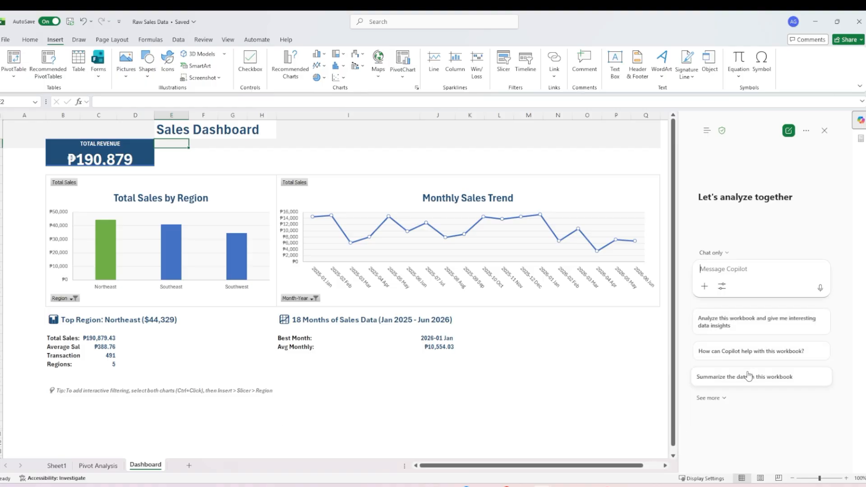
click(731, 270)
text(Doubl)
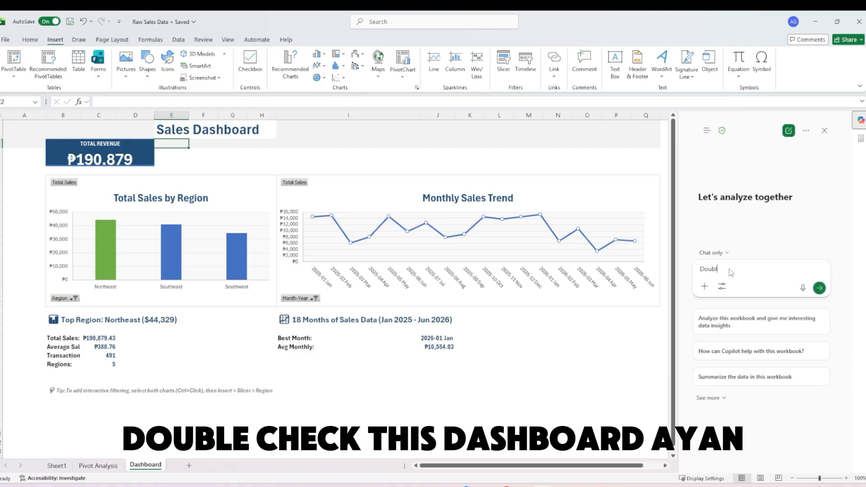
text(e check this dashboard)
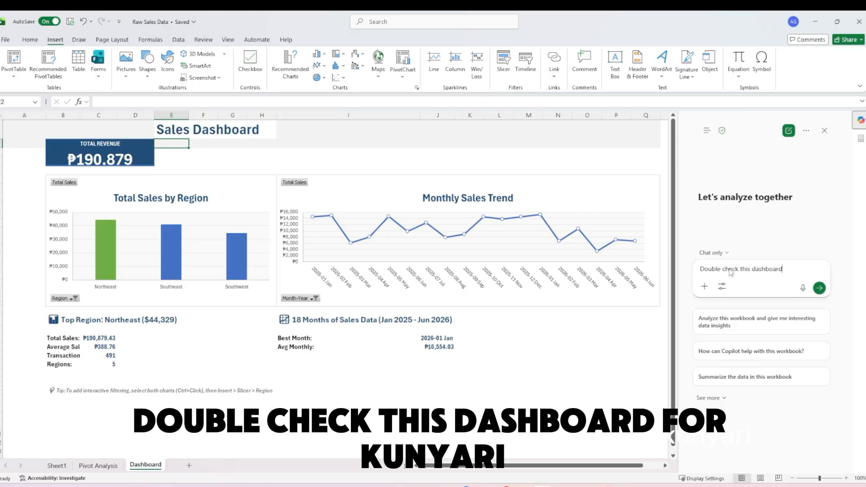
text( for any formula errors)
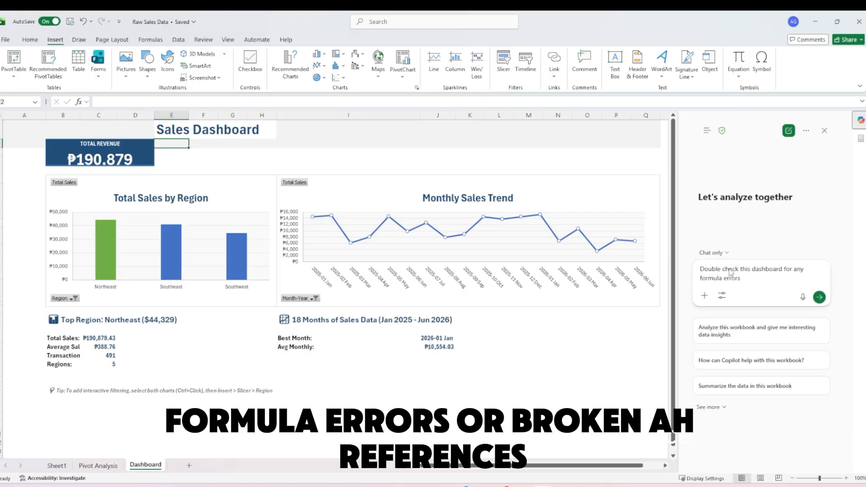
text( or broken references)
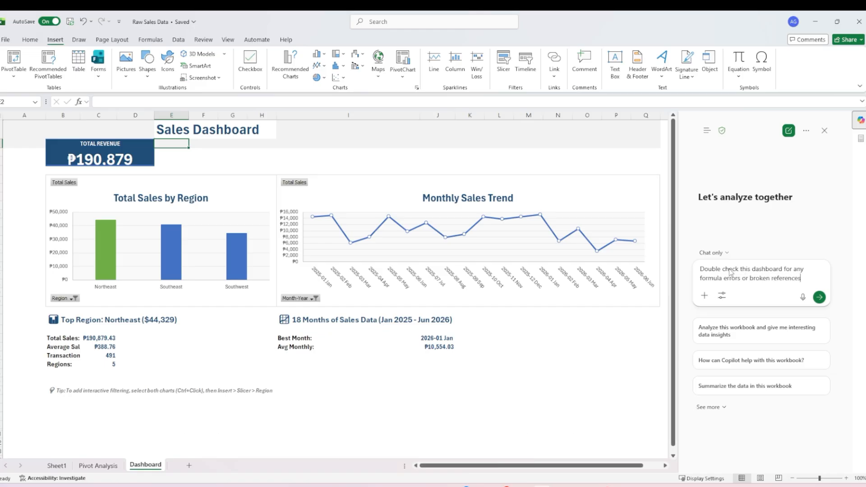
key(Return)
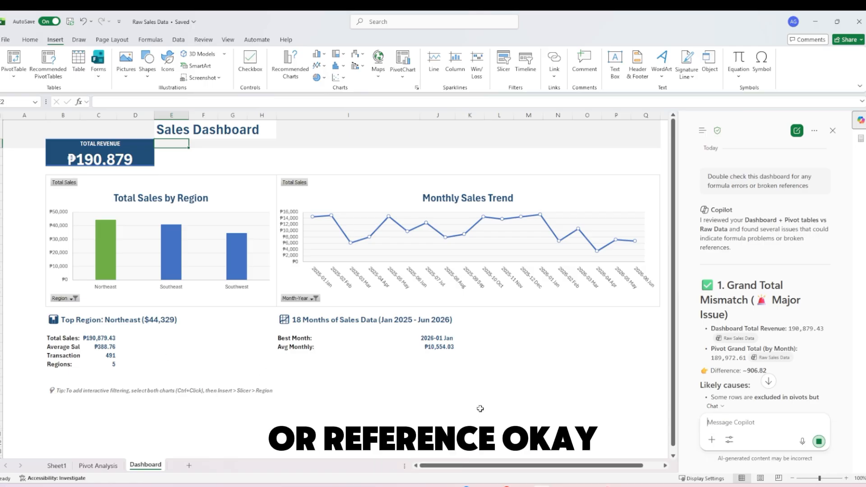
Step: Read Copilot's review of the dashboard, covering the grand total mismatch, non-numeric sales values and blank or misaligned columns
scroll(792, 313, down, 2)
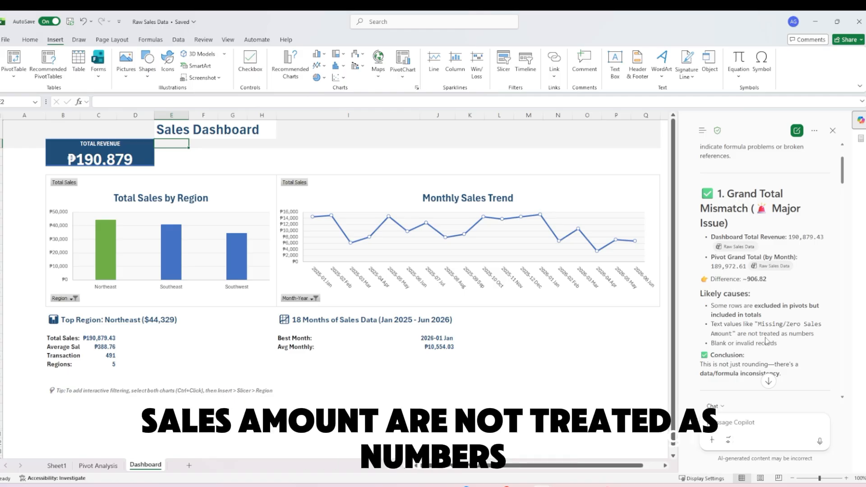
scroll(758, 345, down, 2)
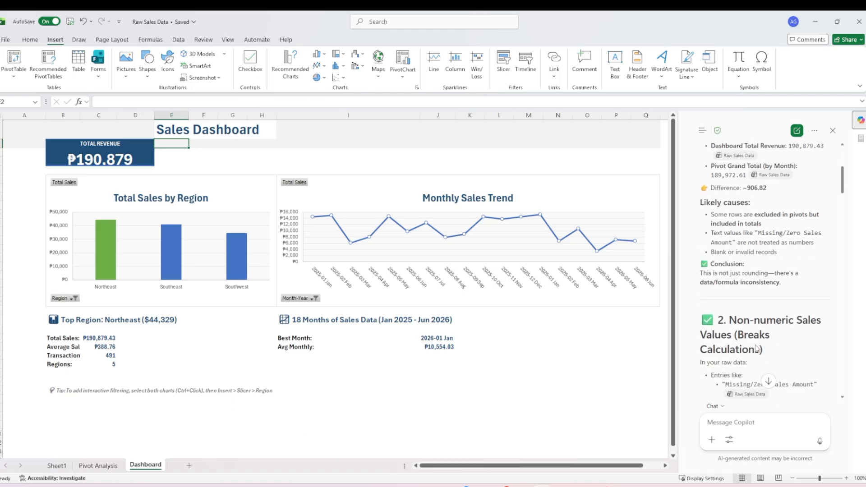
scroll(731, 275, down, 2)
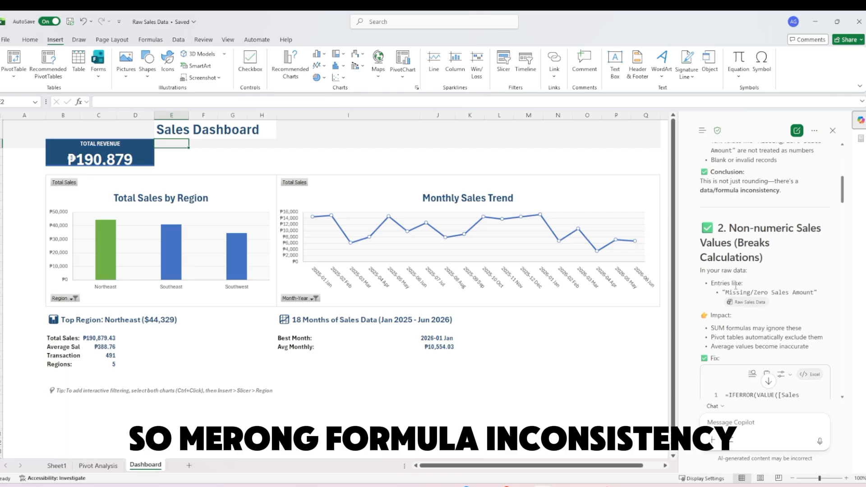
scroll(740, 271, down, 1)
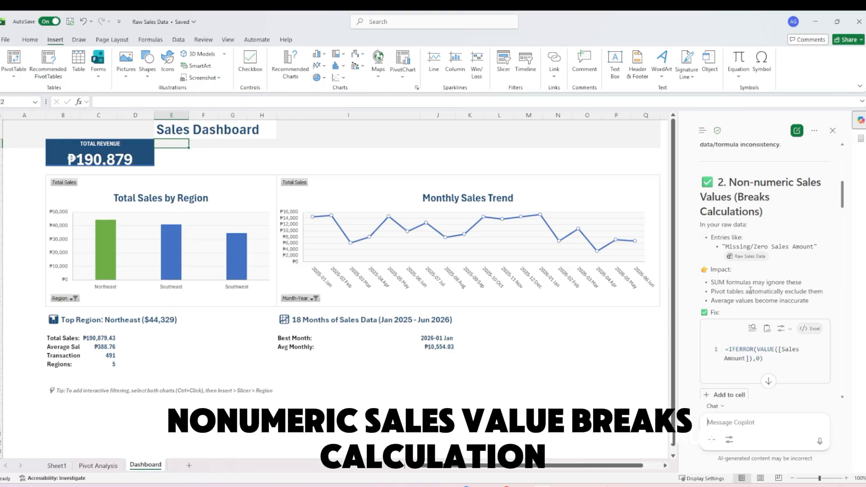
scroll(754, 291, down, 3)
scroll(762, 316, down, 2)
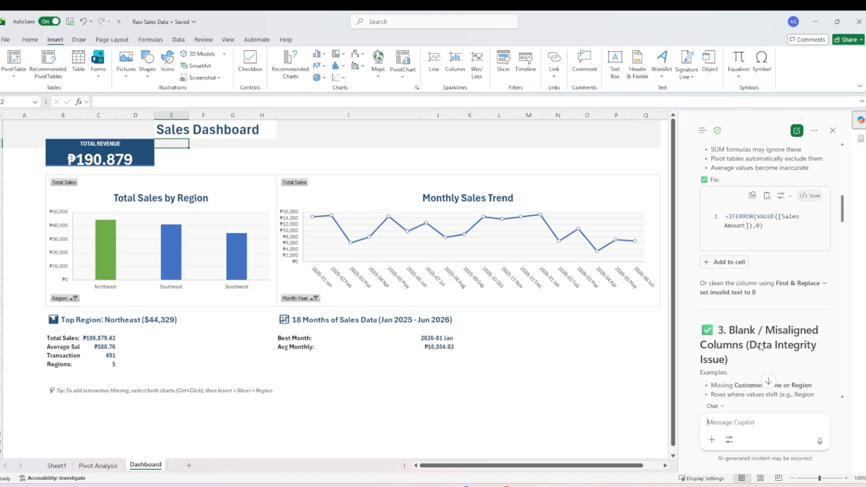
scroll(763, 316, down, 2)
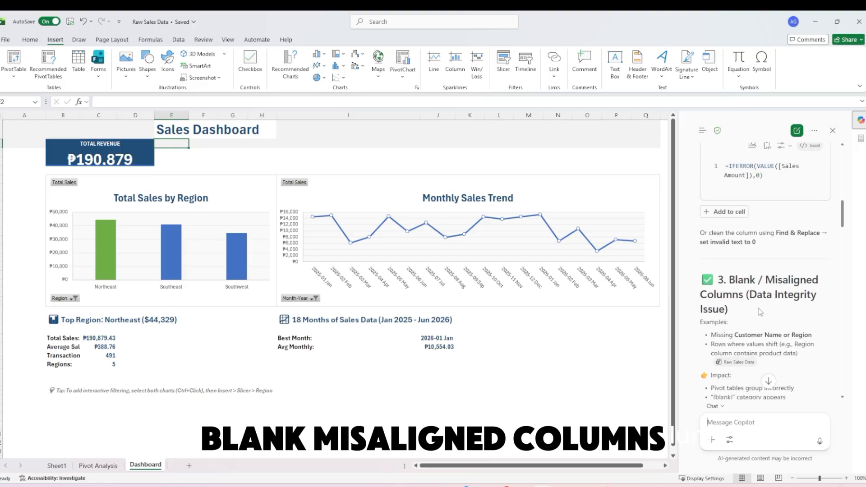
scroll(761, 312, down, 8)
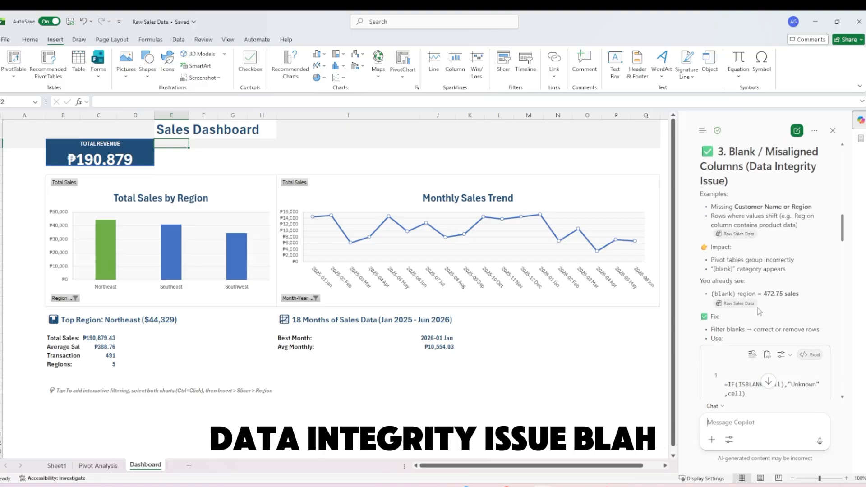
scroll(780, 343, up, 4)
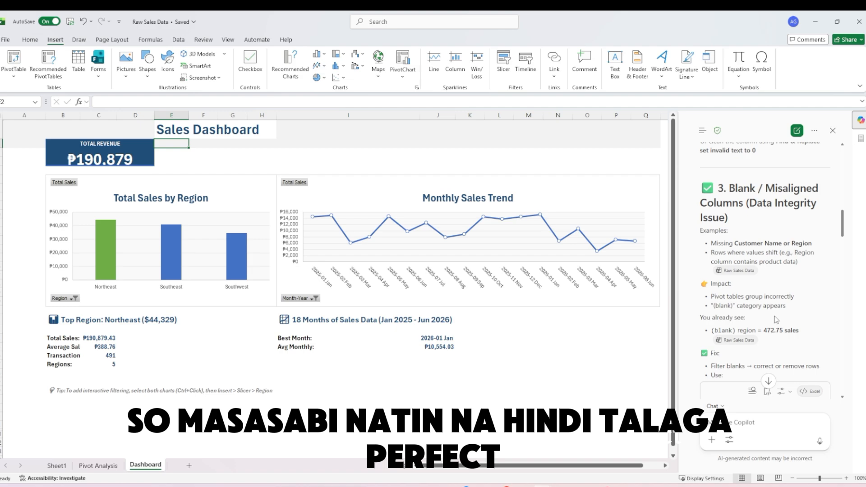
click(184, 255)
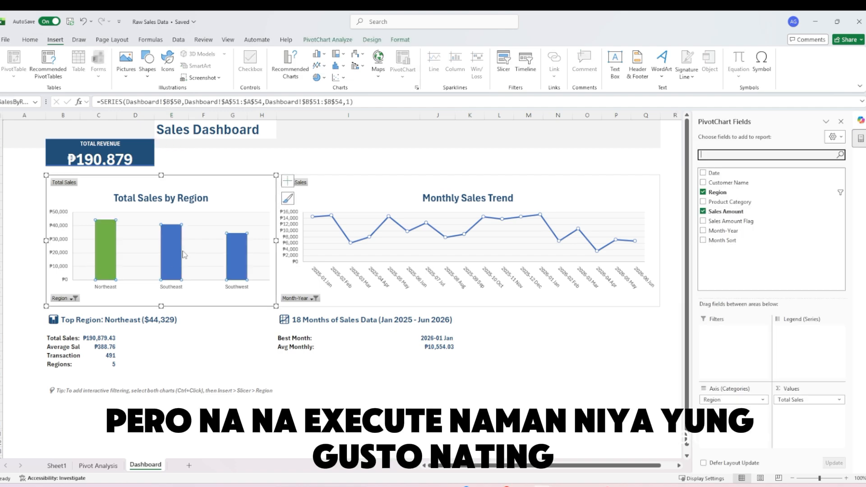
click(377, 259)
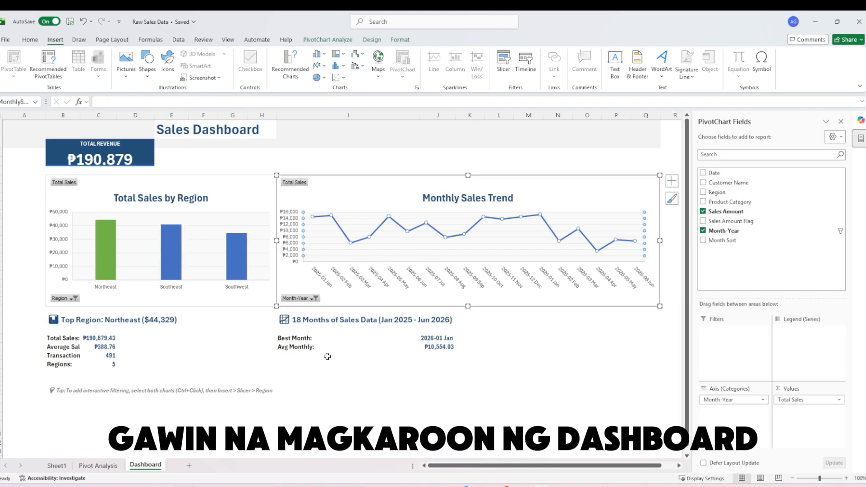
click(136, 224)
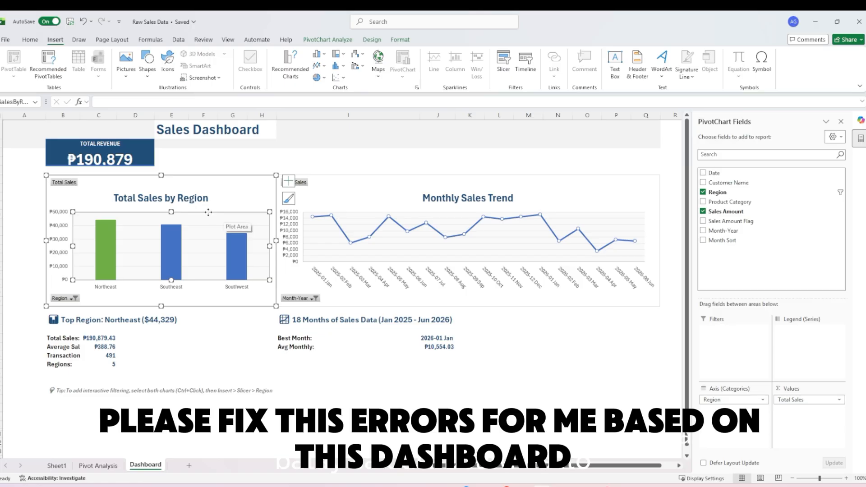
click(861, 121)
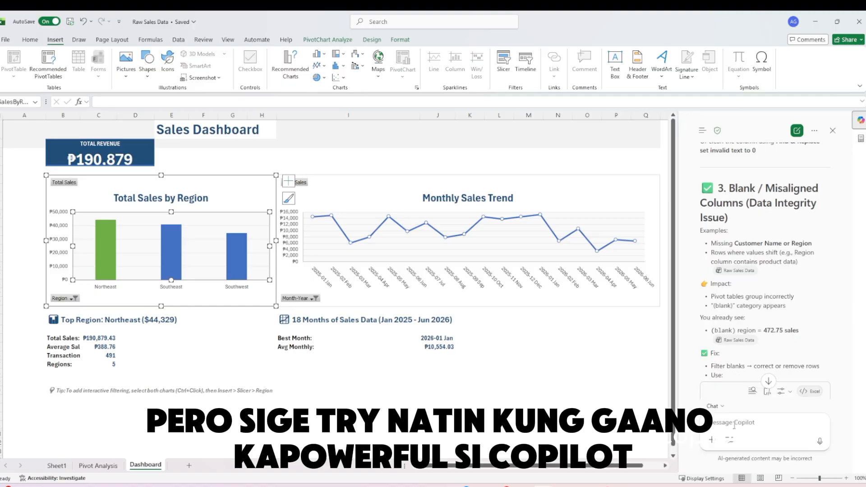
click(735, 424)
text(Please)
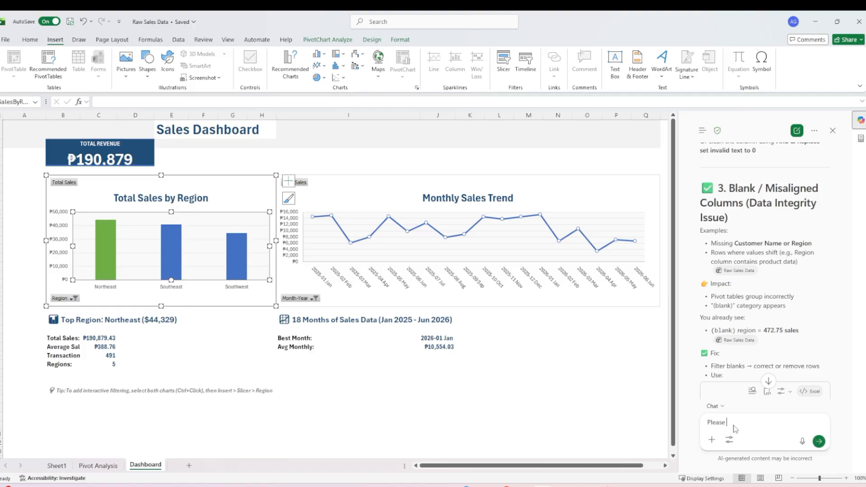
text( fix these )
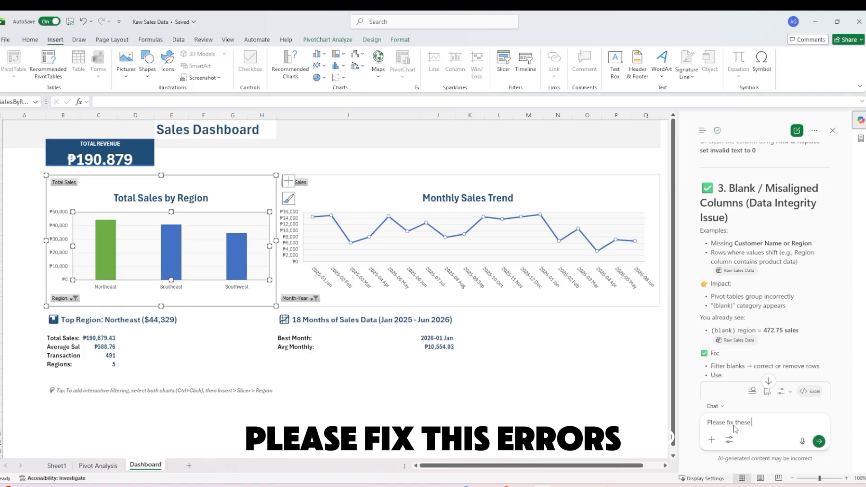
text(errors)
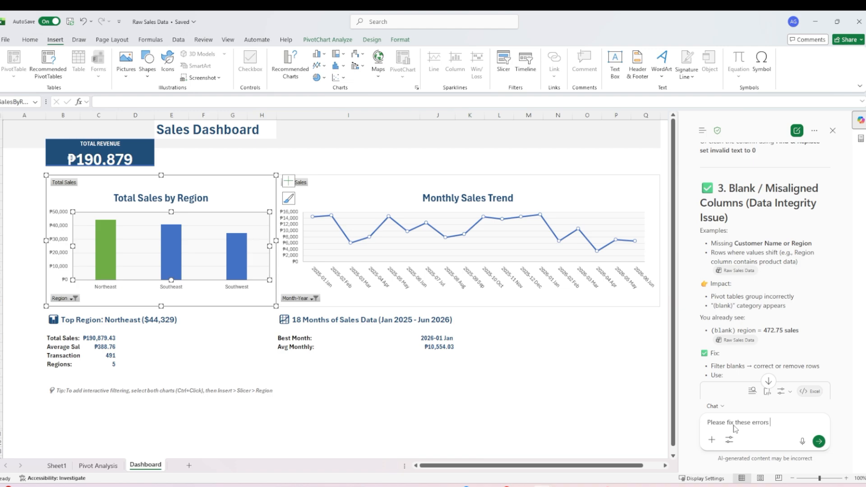
text( fin)
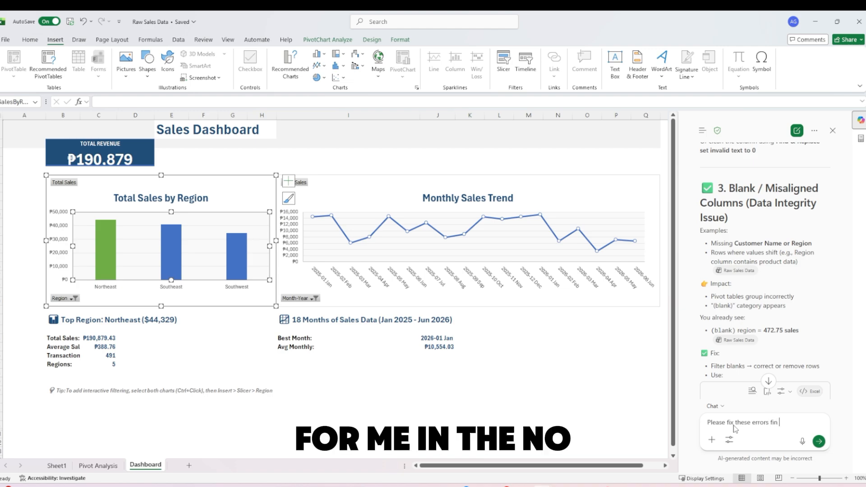
key(BackSpace)
key(BackSpace)
key(BackSpace)
text(in the D)
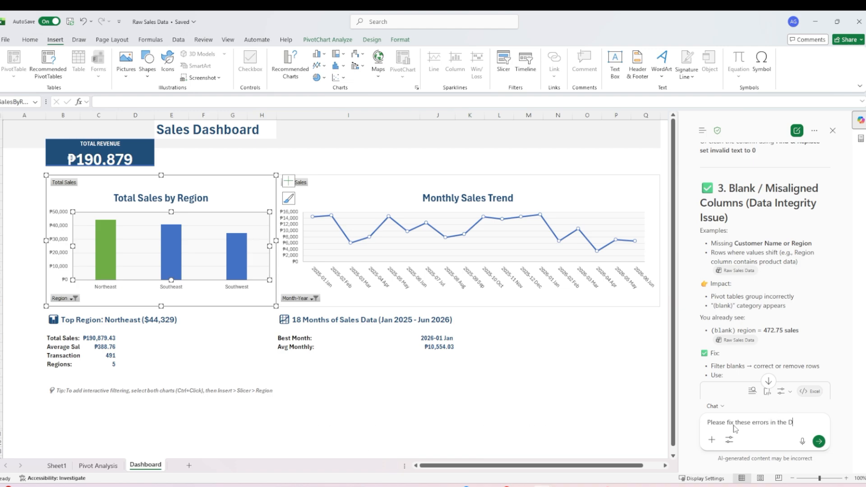
text(ashboard)
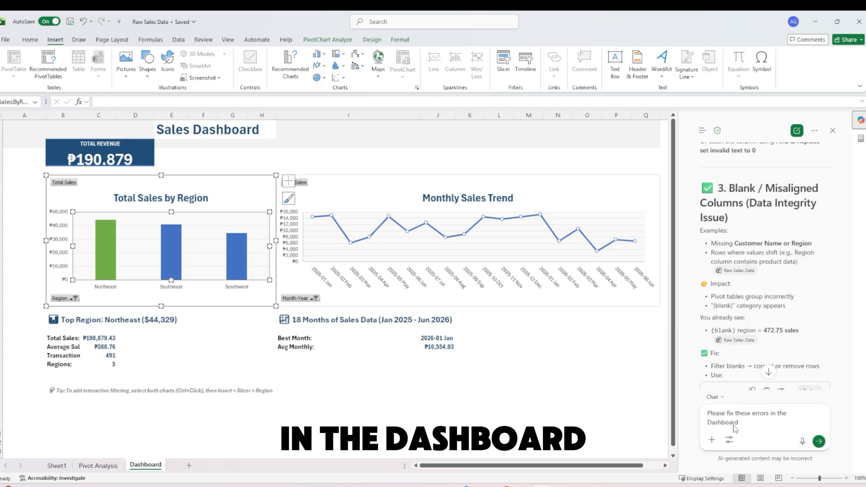
Step: Replace the drafted message with Copilot's suggested reply, reworded to "Yes, please clean and fix the file and the Dashboard", and send it
scroll(754, 388, down, 10)
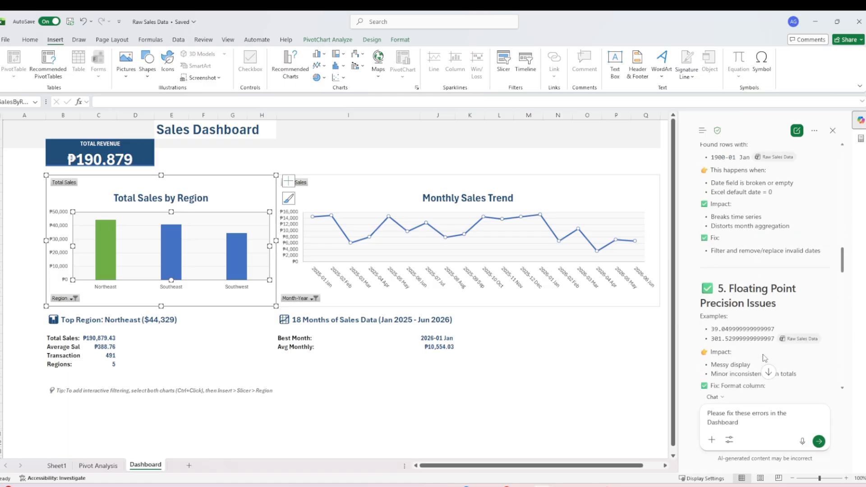
scroll(765, 358, down, 15)
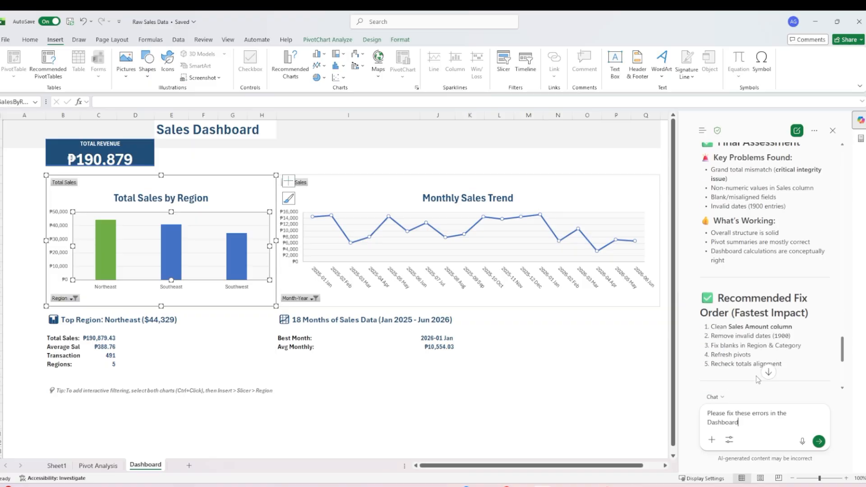
scroll(757, 377, down, 2)
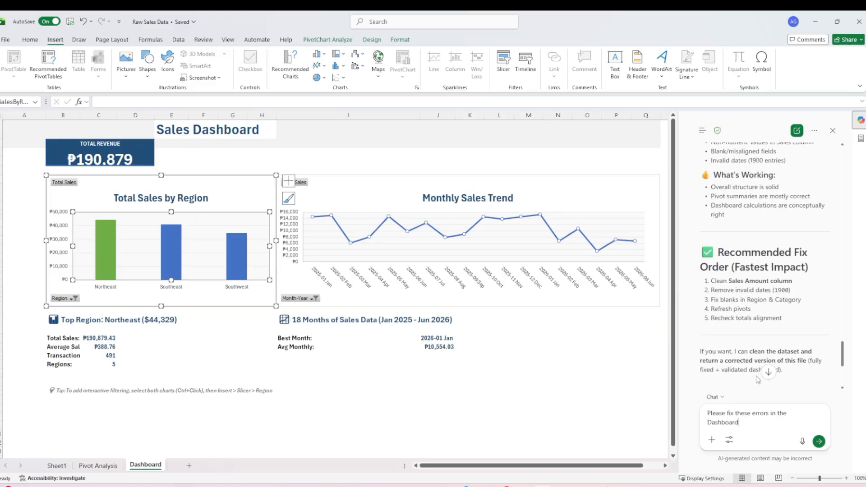
scroll(757, 376, down, 3)
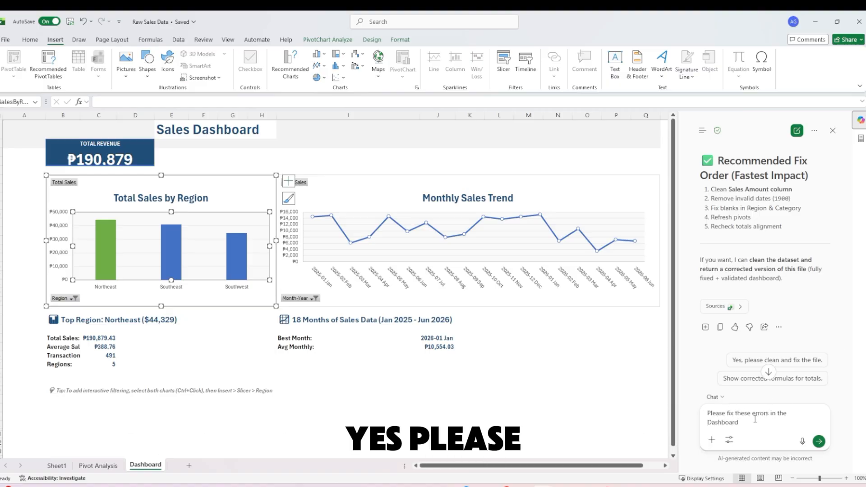
drag(755, 419, 694, 400)
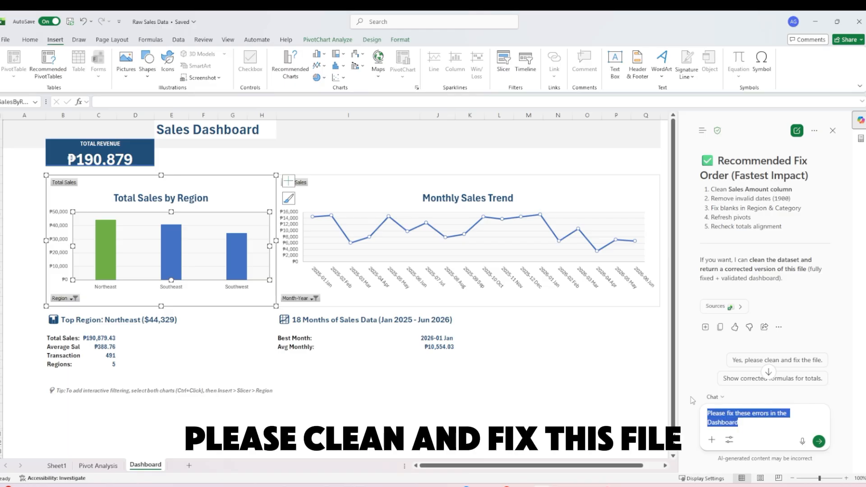
key(BackSpace)
click(778, 360)
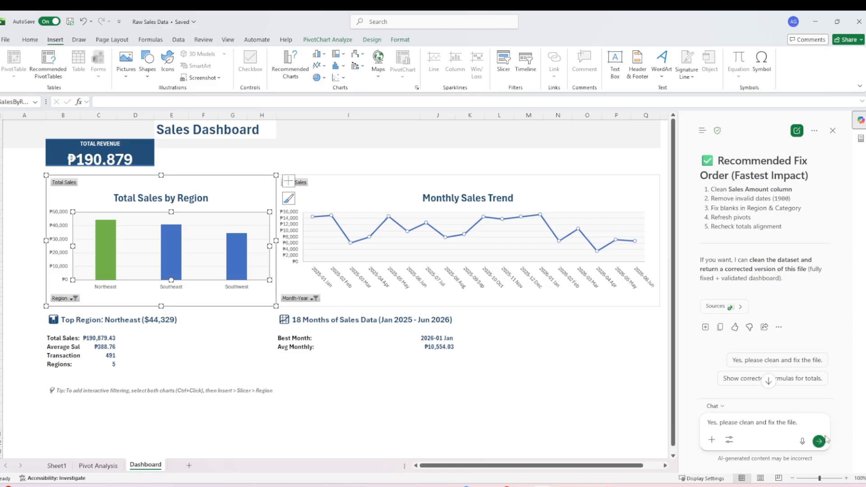
scroll(839, 399, down, 1)
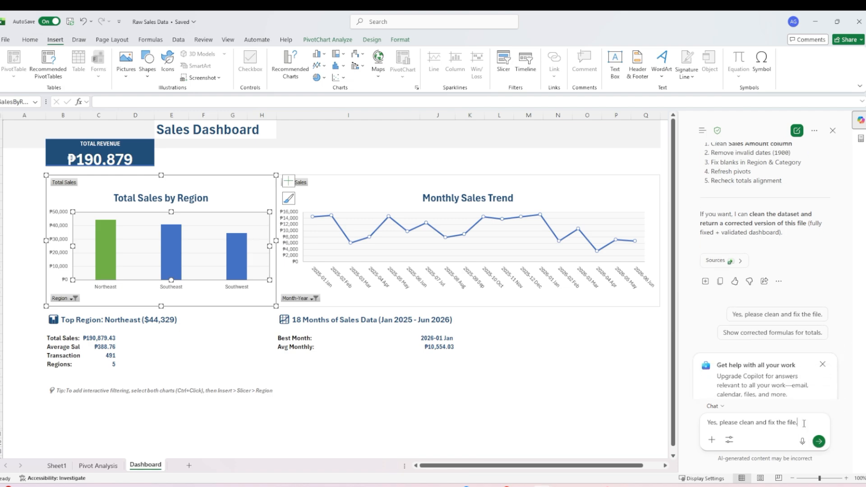
text(and the Dashboar)
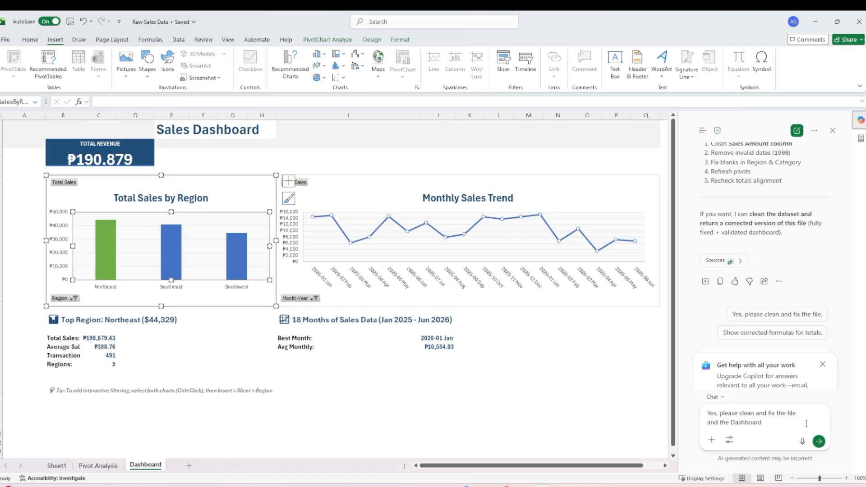
text(d)
key(Return)
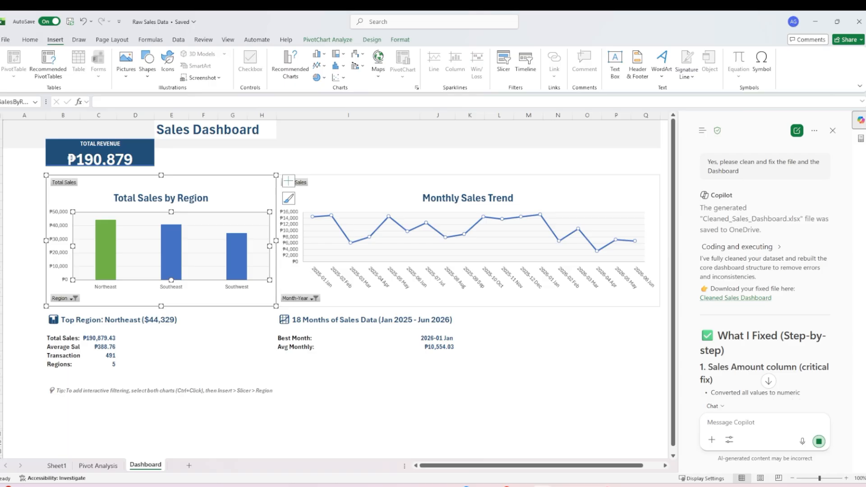
Step: Read Copilot's report on the cleaned file, covering fixes, before-and-after comparison and next steps, and look over Sheet1 and the Dashboard
scroll(773, 311, down, 1)
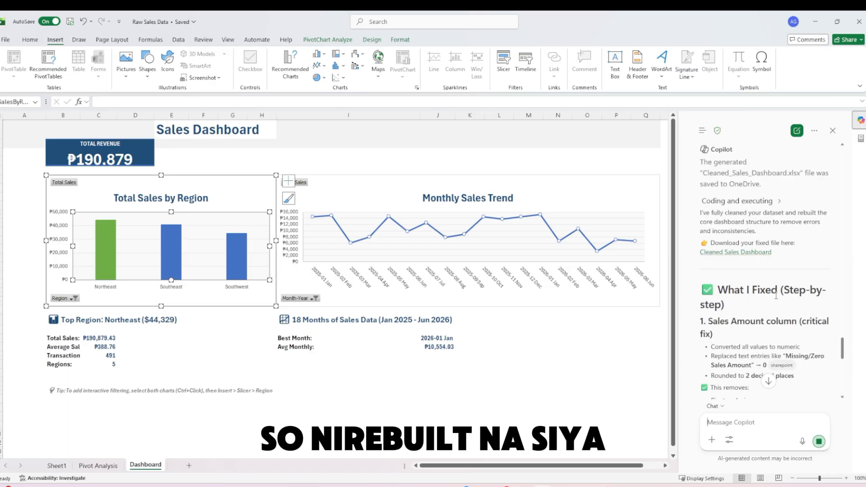
scroll(776, 295, down, 4)
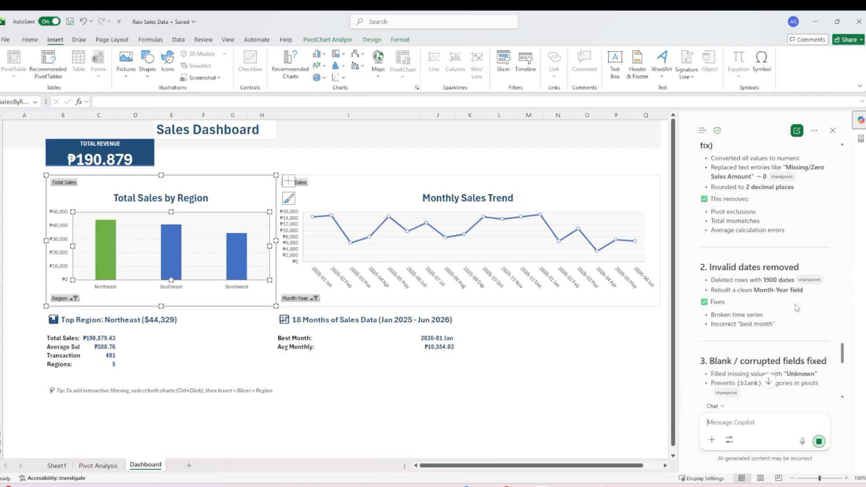
scroll(797, 308, down, 7)
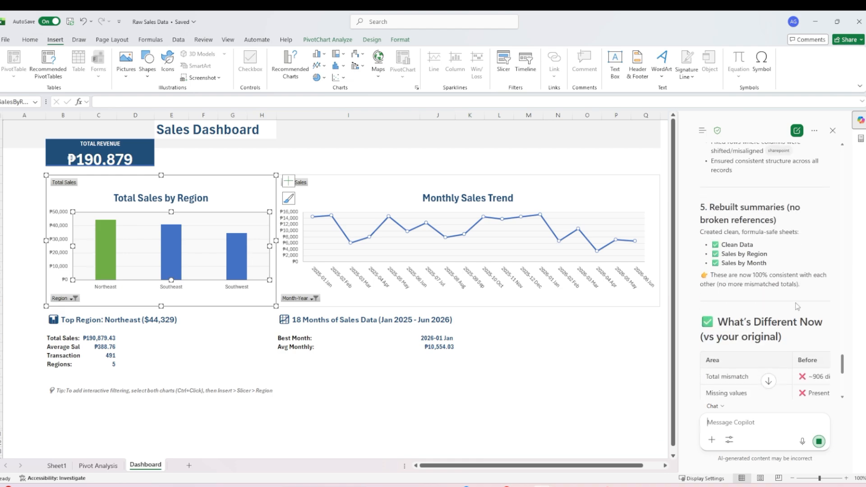
scroll(798, 306, down, 2)
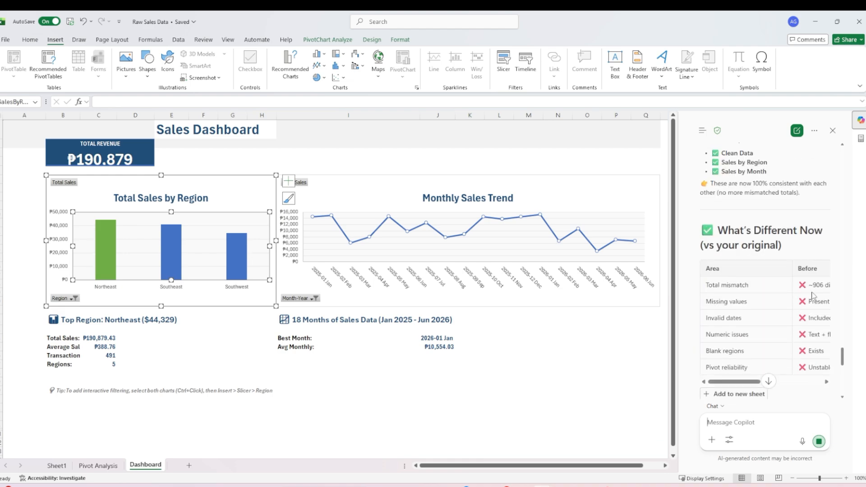
scroll(813, 295, down, 3)
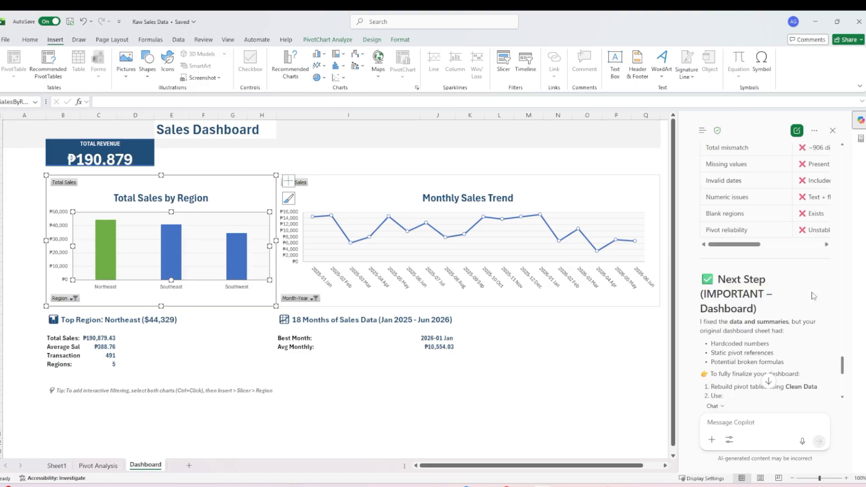
scroll(813, 296, down, 2)
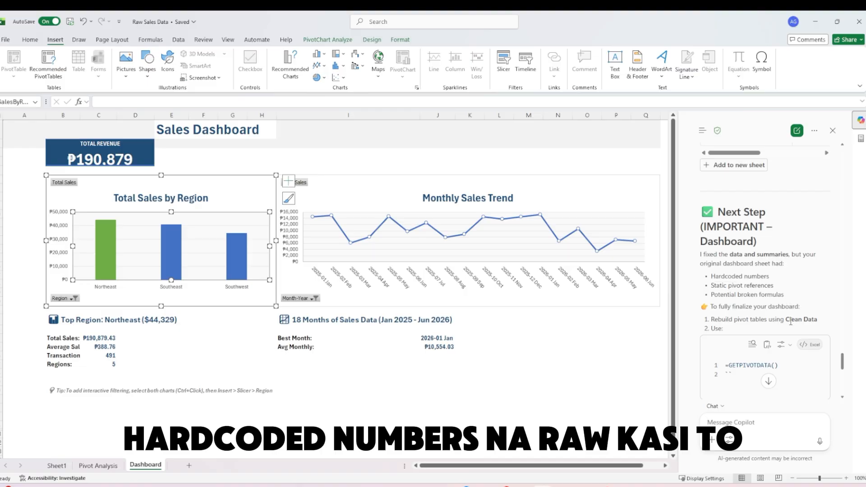
scroll(790, 323, down, 1)
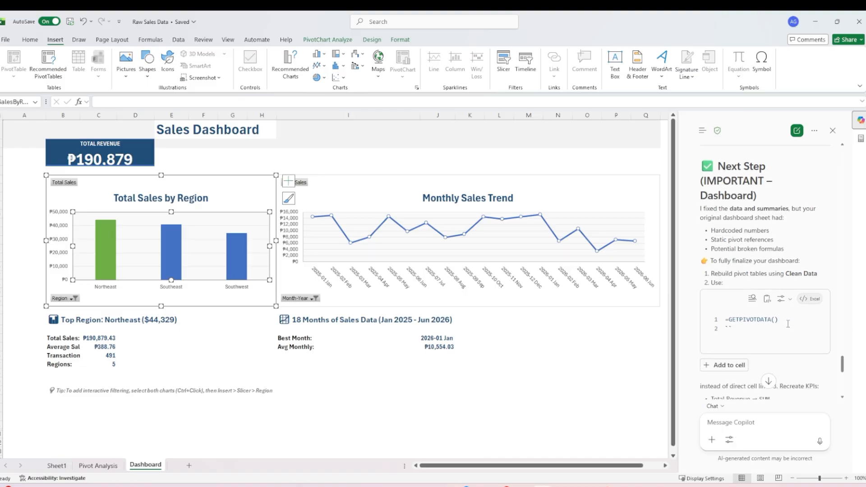
scroll(789, 324, down, 1)
scroll(788, 325, down, 1)
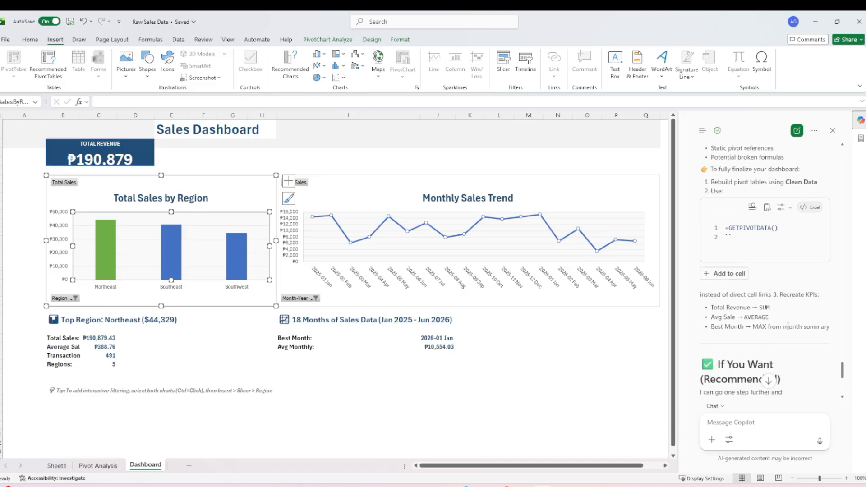
scroll(788, 326, down, 2)
scroll(788, 328, down, 1)
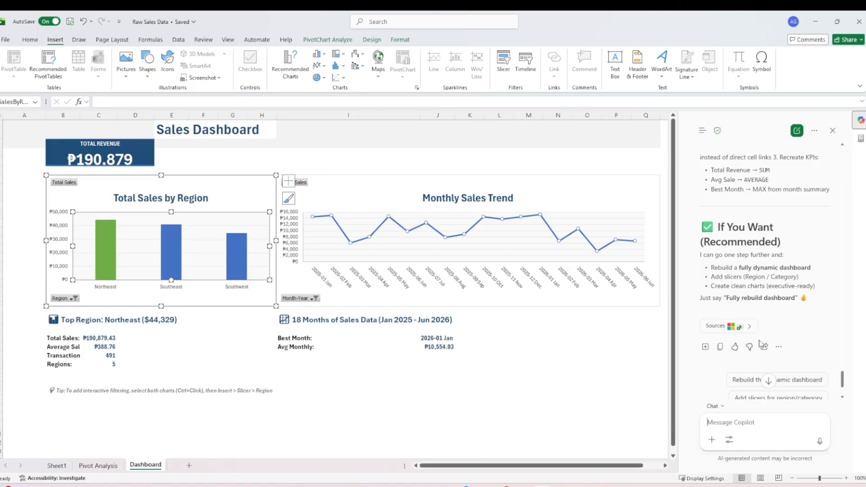
scroll(730, 301, up, 4)
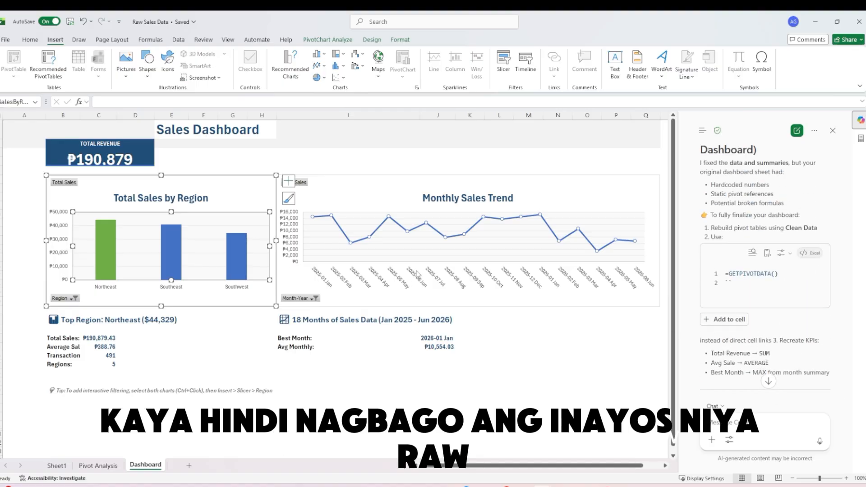
click(56, 467)
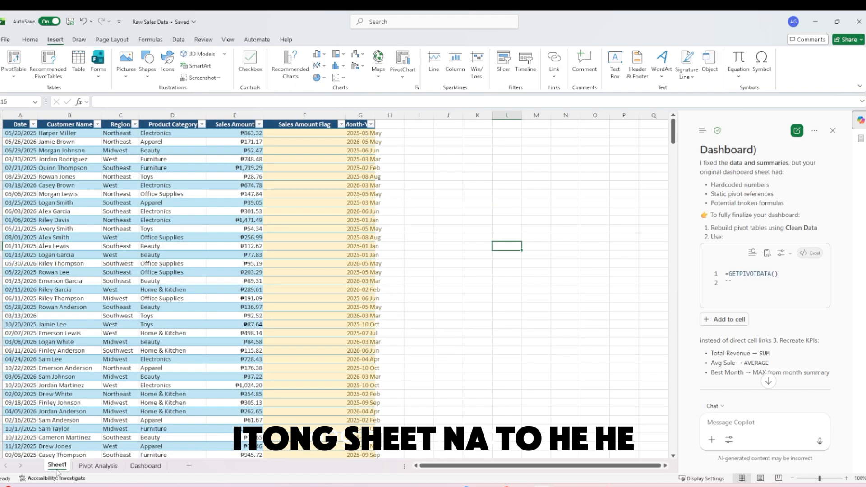
click(145, 466)
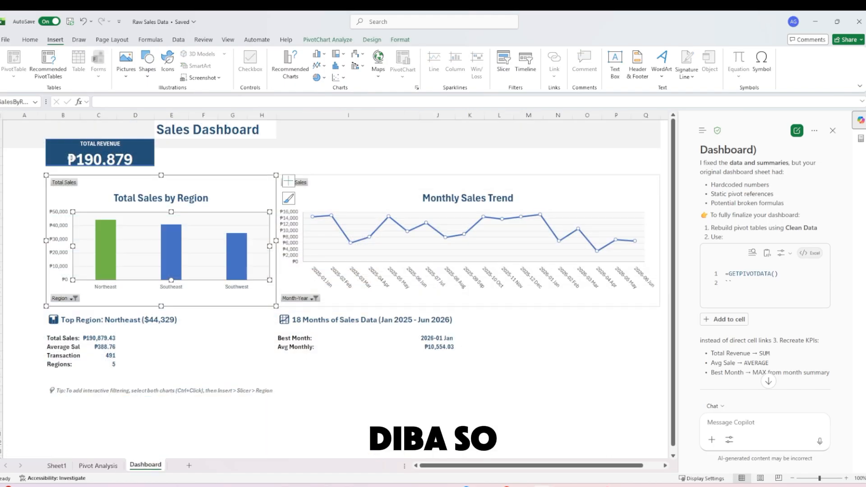
Step: Copy Copilot's suggested phrase "Fully rebuild dashboard" from its recommendation and send it as the next chat message
scroll(720, 371, down, 3)
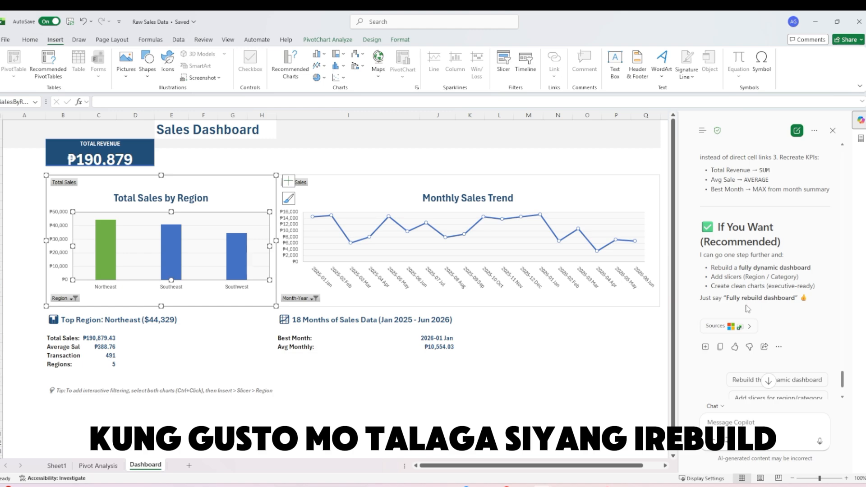
drag(728, 299, 798, 300)
key(ctrl+c)
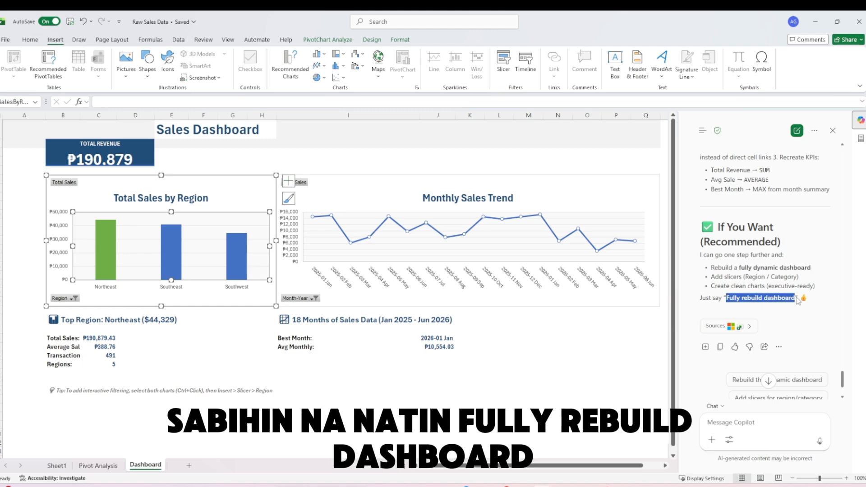
click(735, 422)
key(ctrl+v)
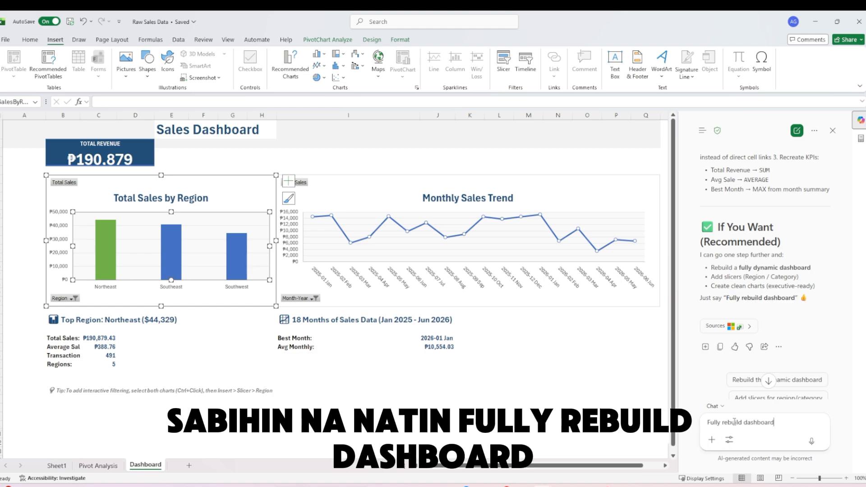
key(Return)
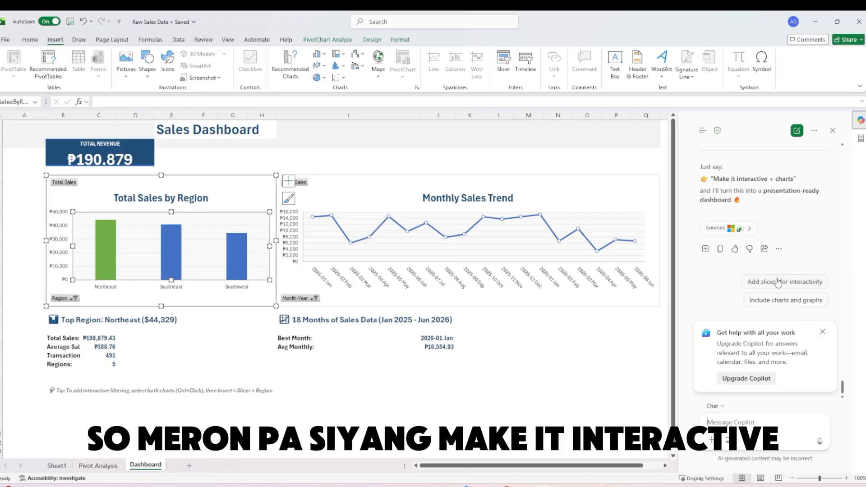
Step: Read Copilot's proposal for an executive-level interactive dashboard, and look over the data in Sheet1 and the Dashboard sheet
scroll(784, 298, up, 5)
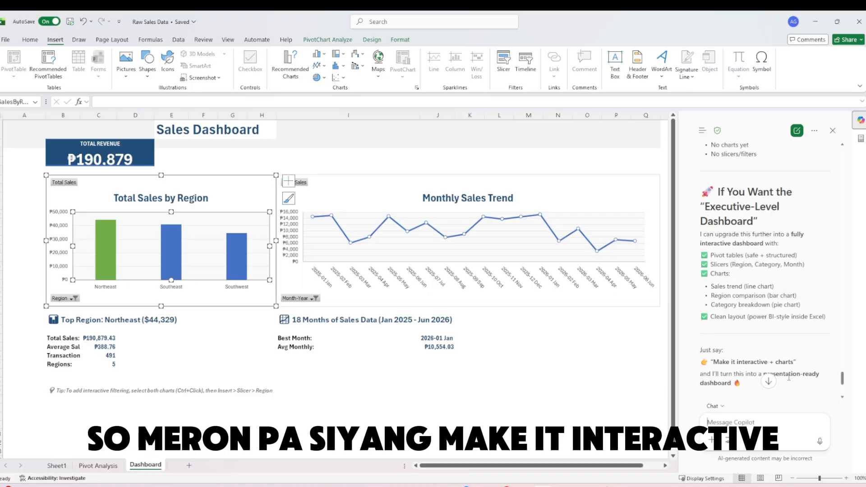
scroll(787, 384, down, 1)
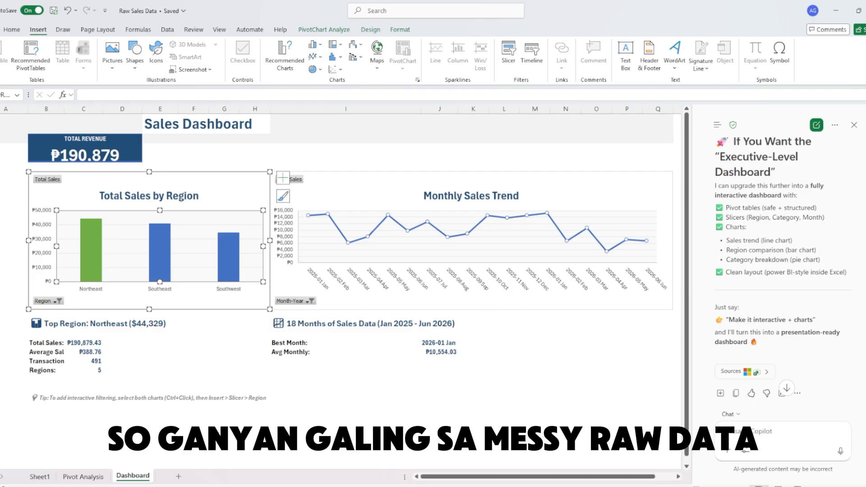
click(39, 477)
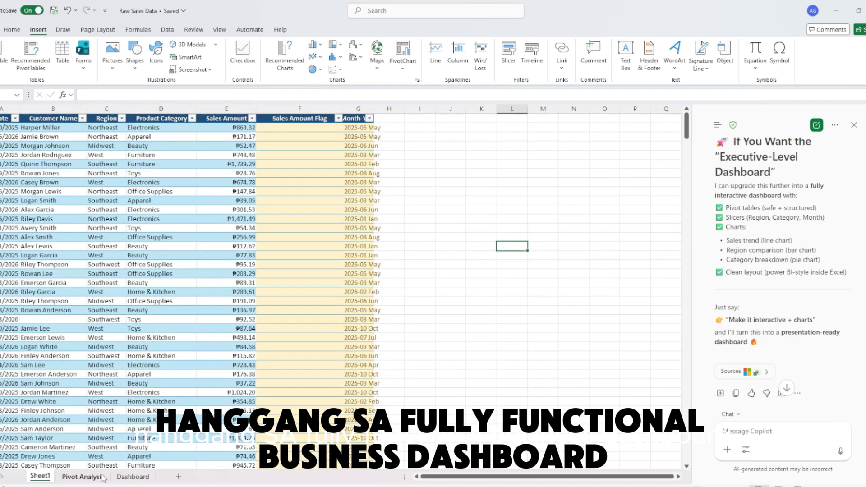
click(119, 477)
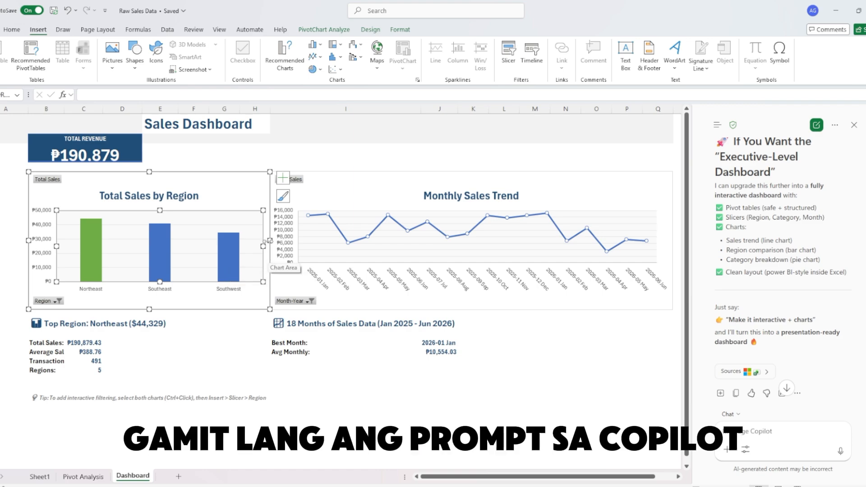
Step: Switch Copilot from chat-only to allow editing, and review the Pivot Analysis and Dashboard sheets
click(730, 414)
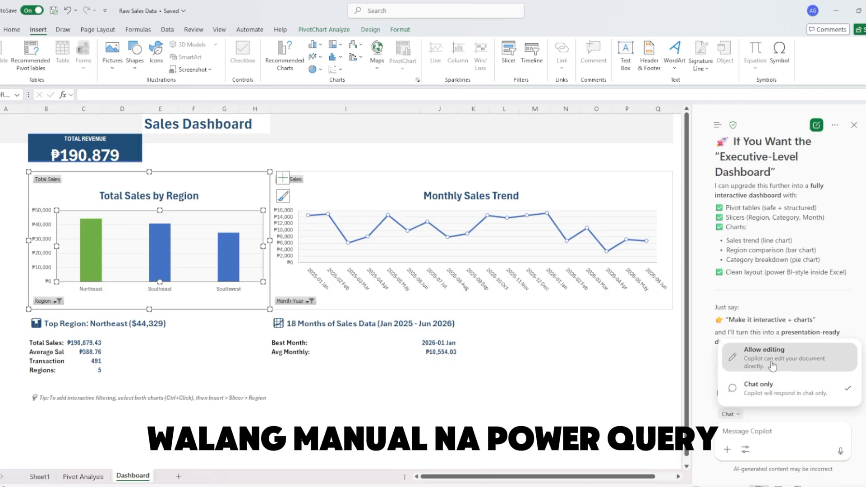
click(772, 361)
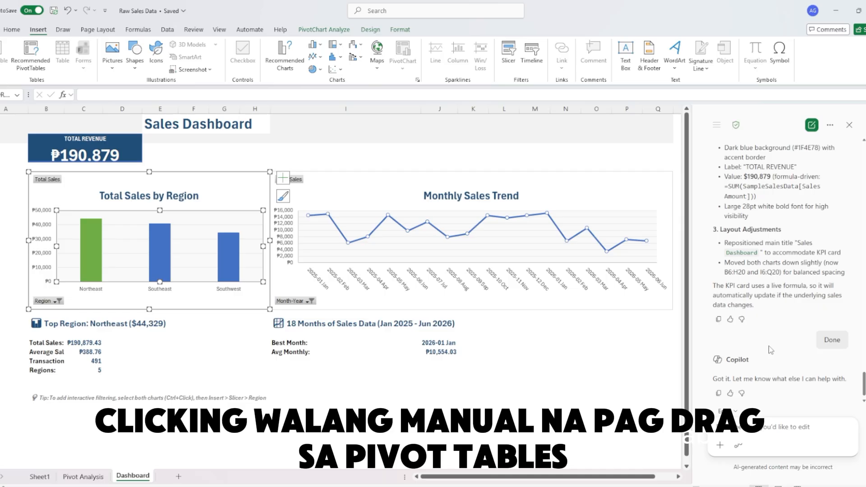
click(83, 477)
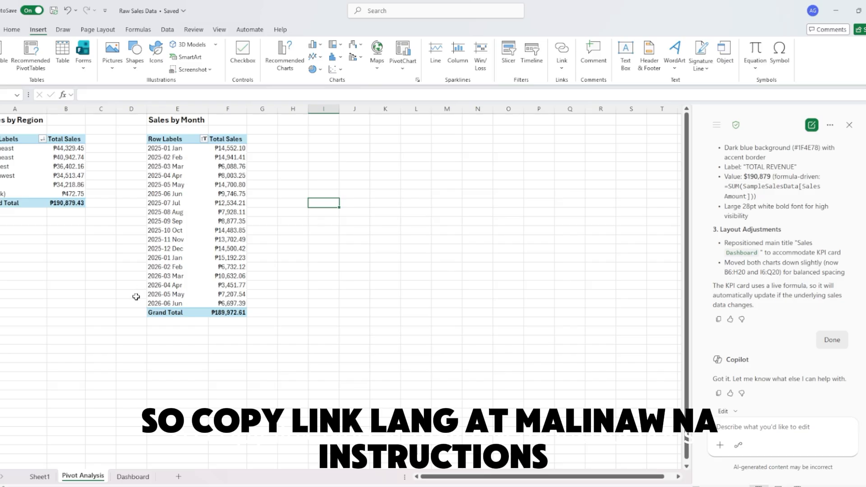
click(127, 477)
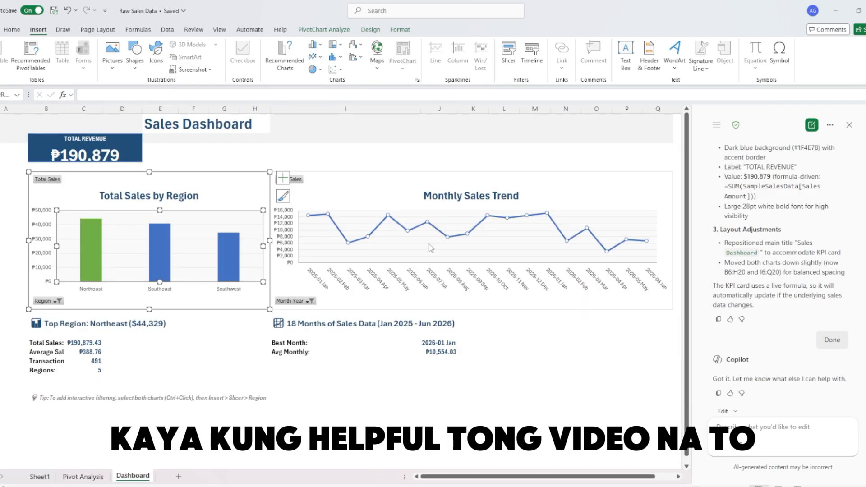